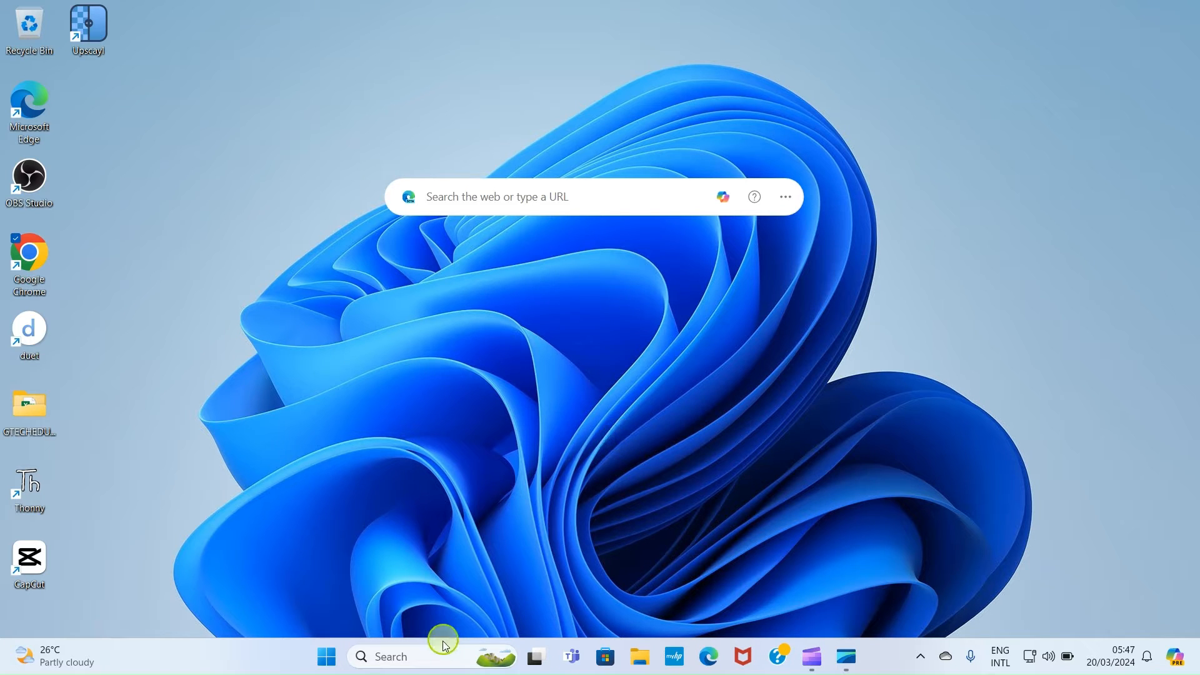
Search the computer for "onenote" and launch the OneNote desktop app.
left_click(392, 659)
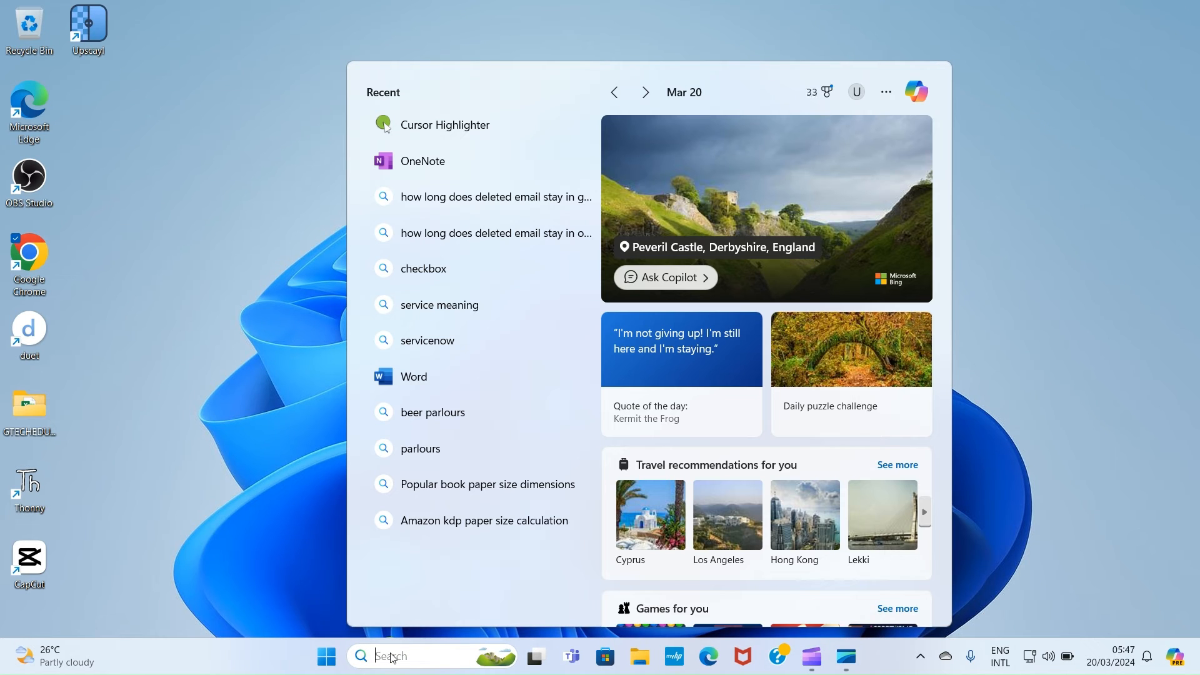
type("one")
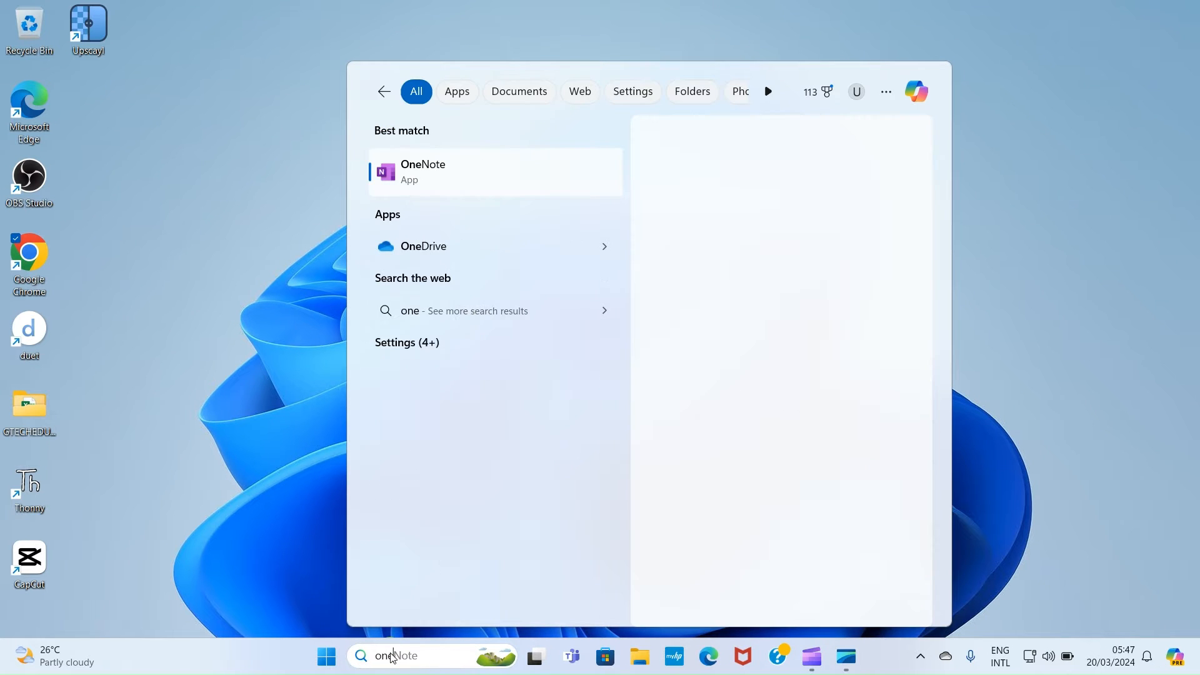
type("note")
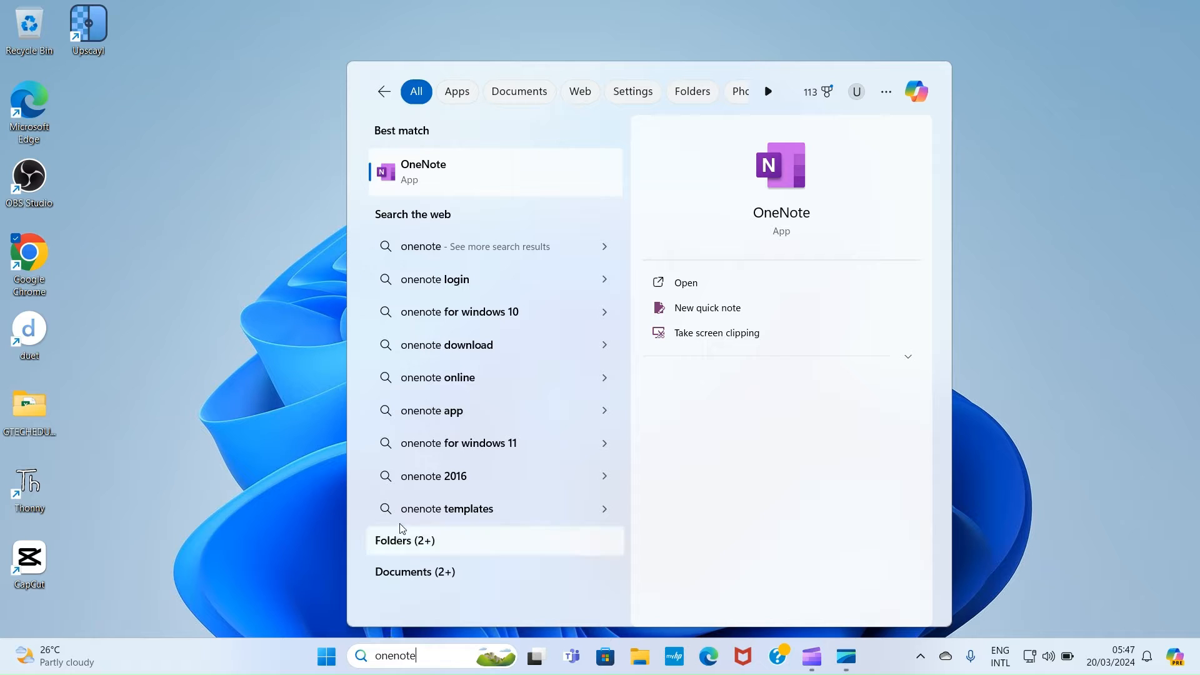
left_click(454, 178)
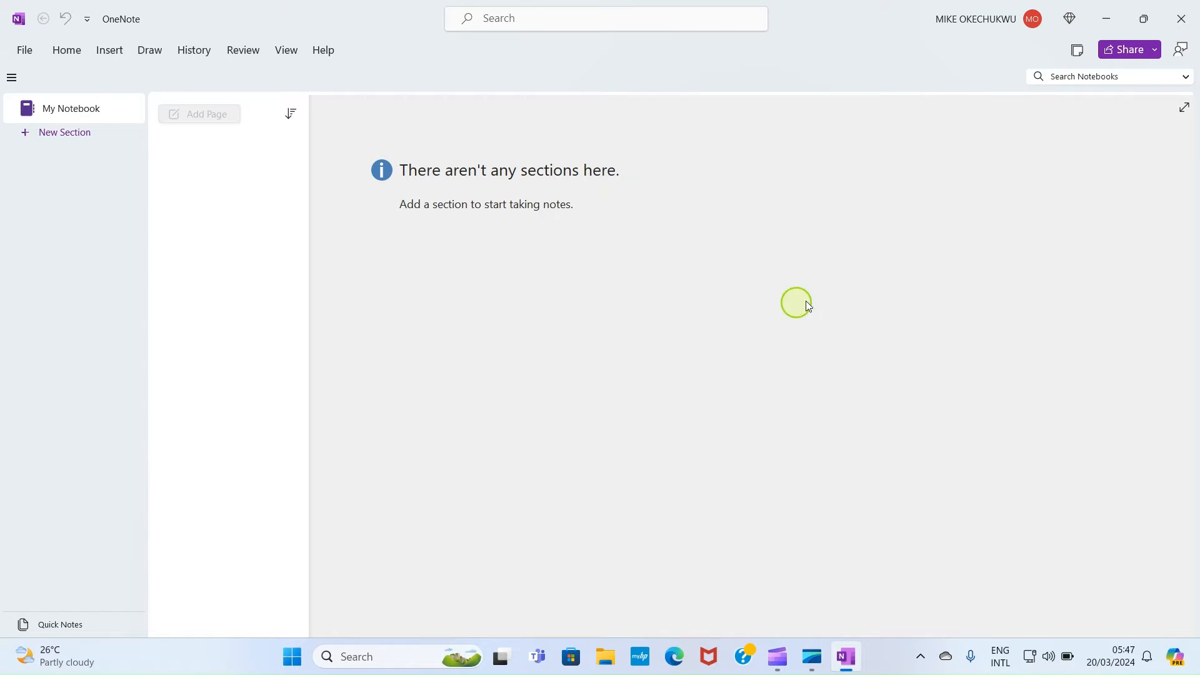
Switch to Microsoft Edge and open onenote.com to view the online notebooks list.
left_click(1108, 19)
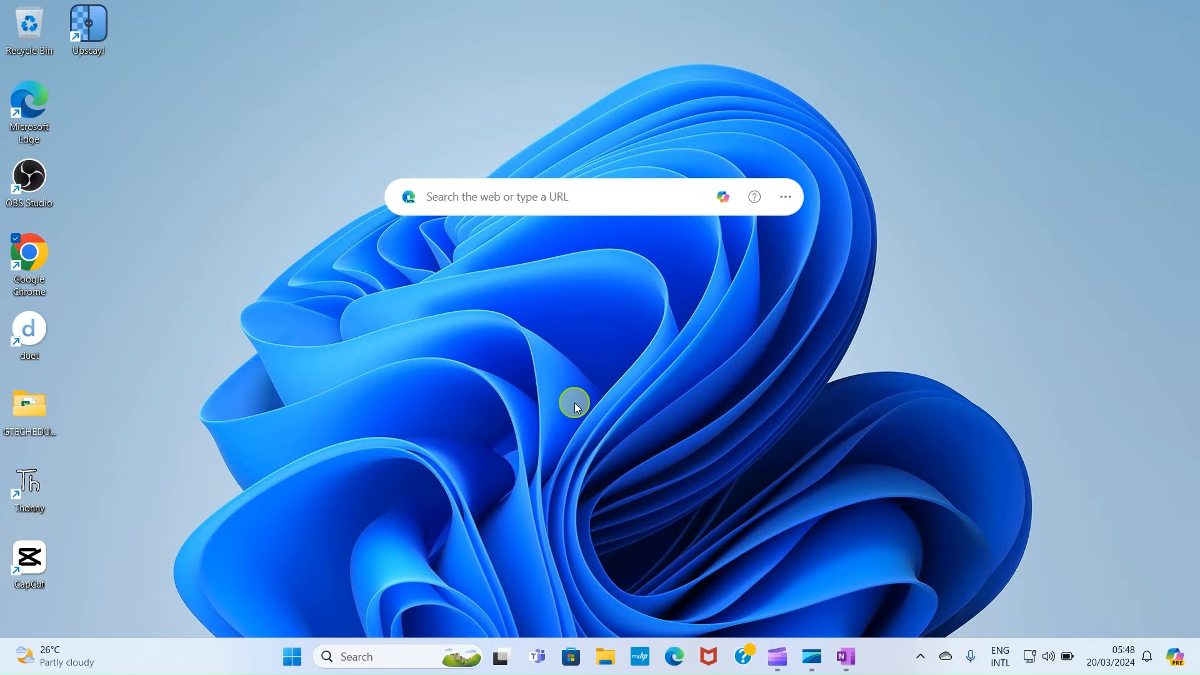
left_click(678, 658)
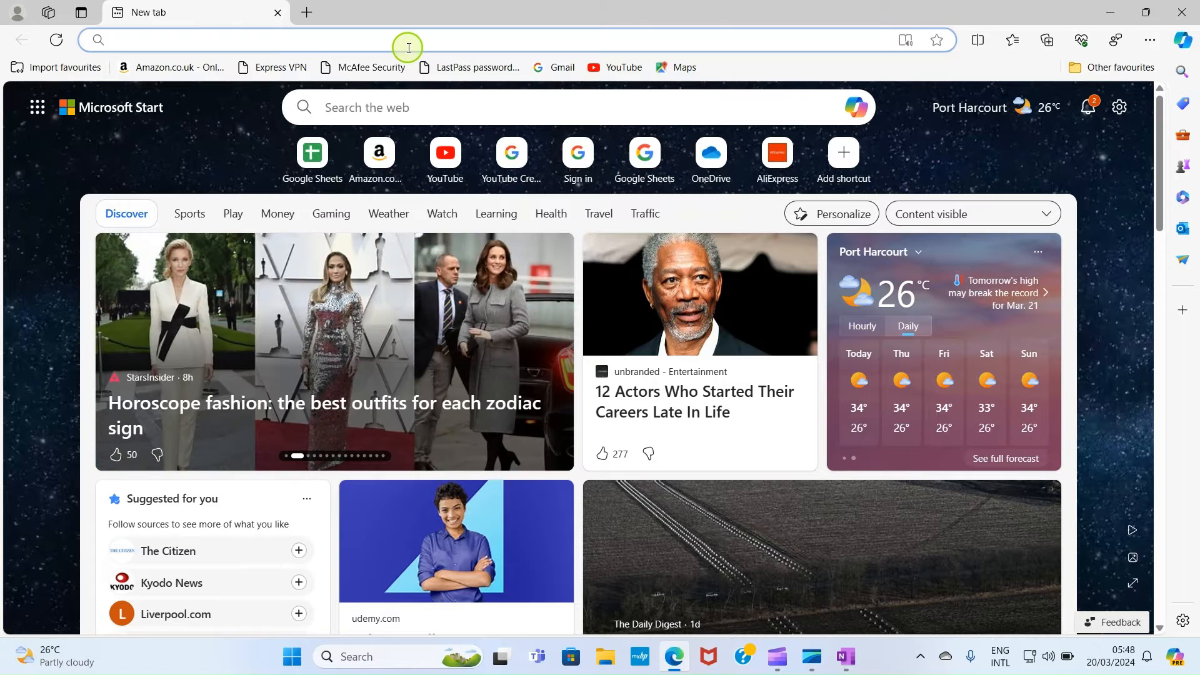
type("one")
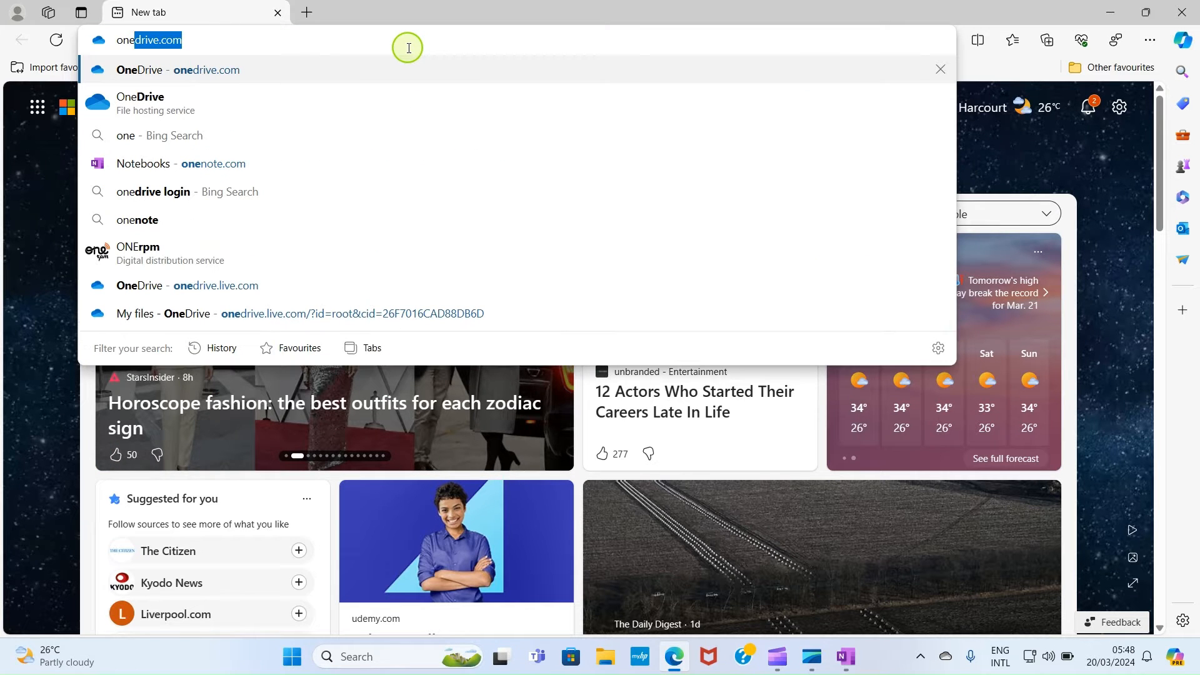
type("note.com")
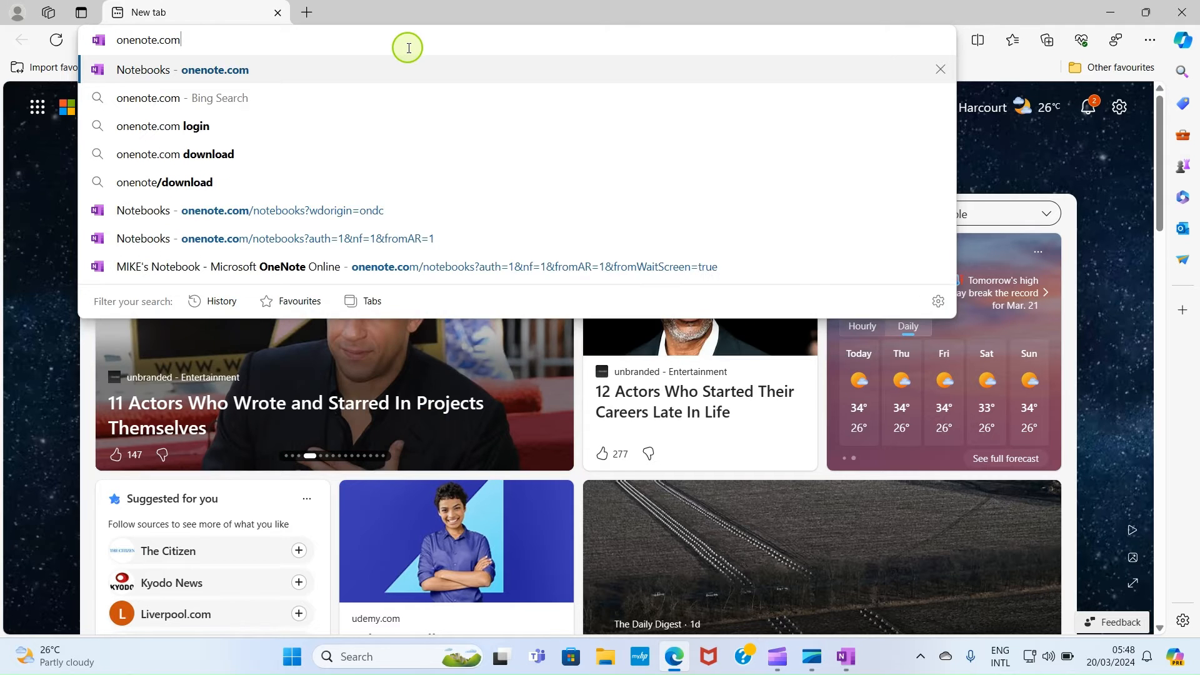
key("Return")
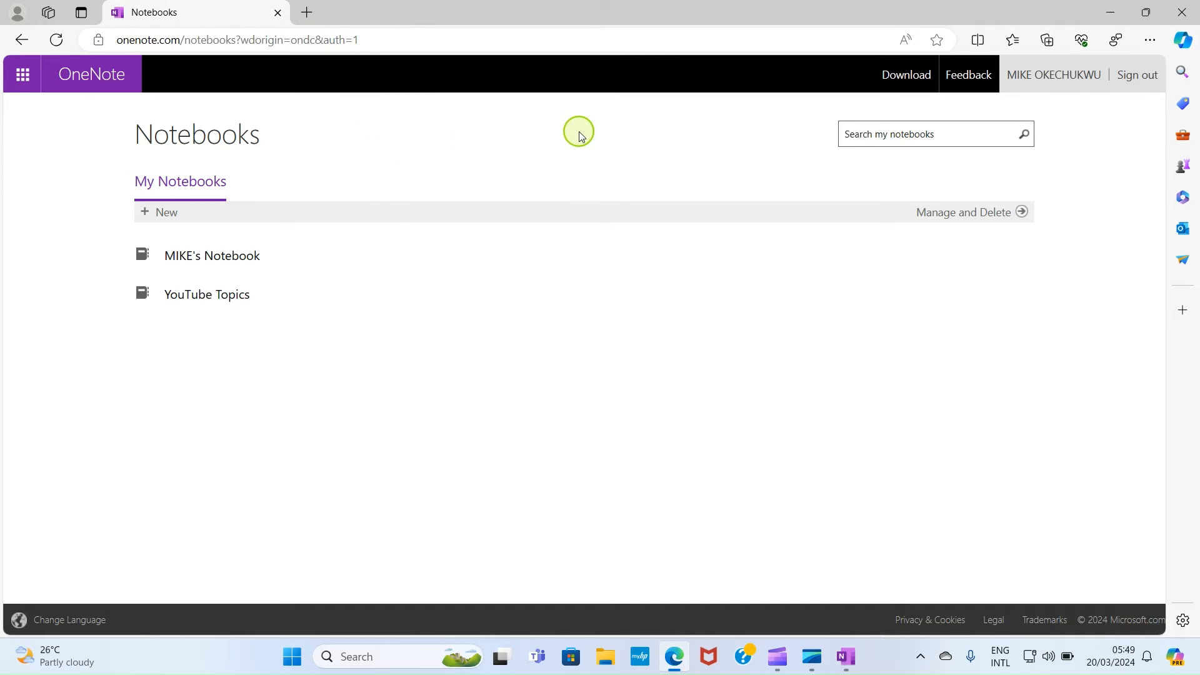
Return to the OneNote desktop app and view the notebook information page.
left_click(1110, 13)
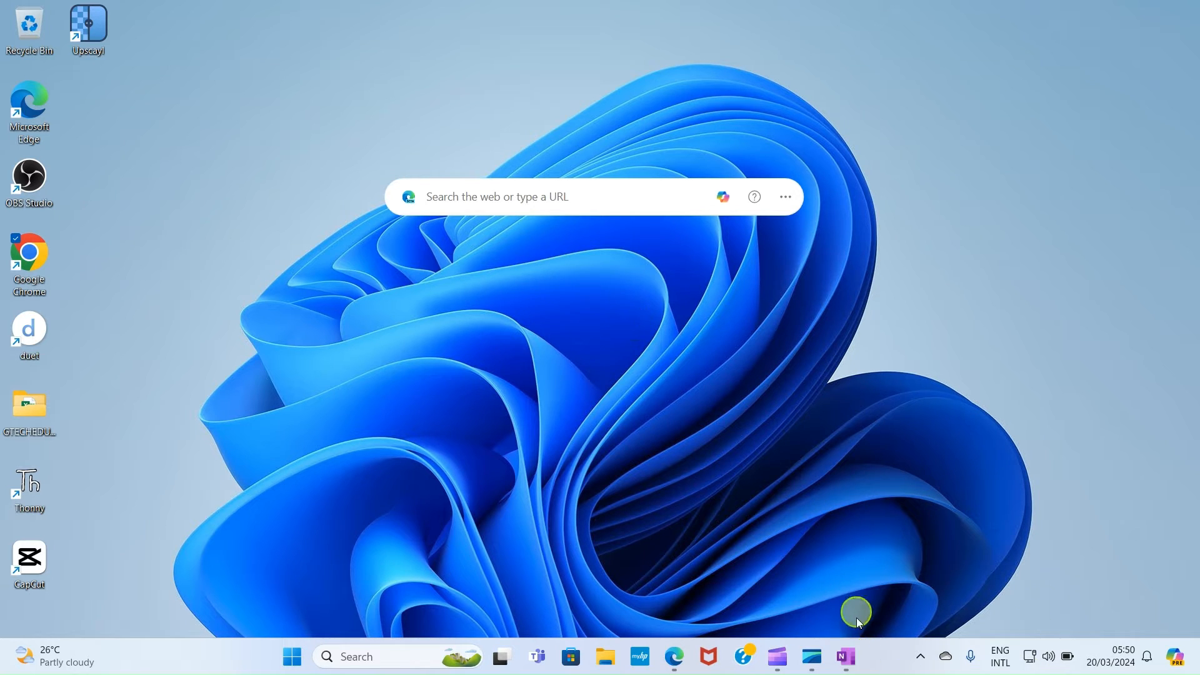
left_click(850, 667)
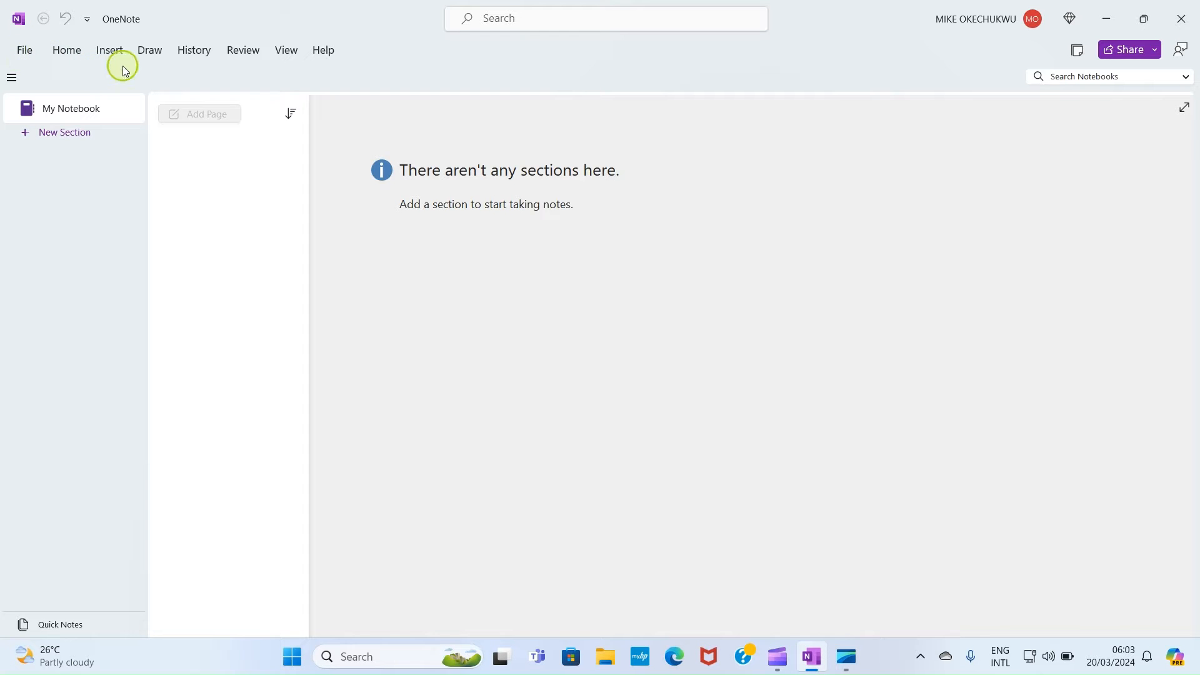
left_click(23, 50)
left_click(21, 55)
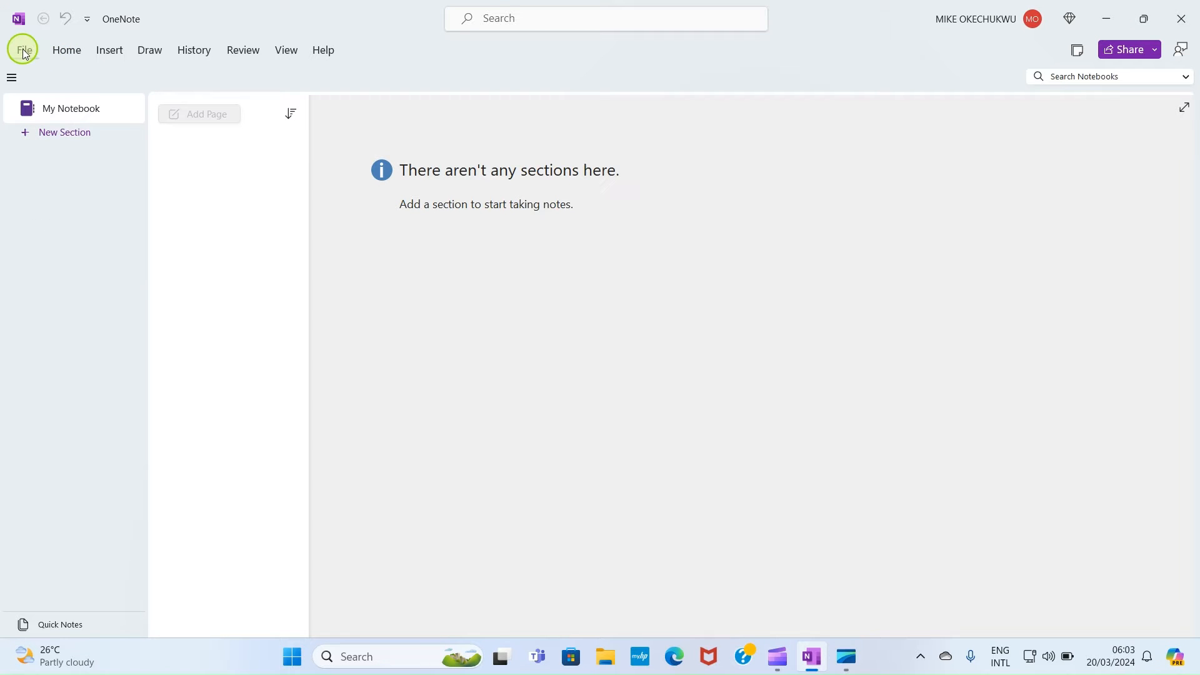
left_click(25, 51)
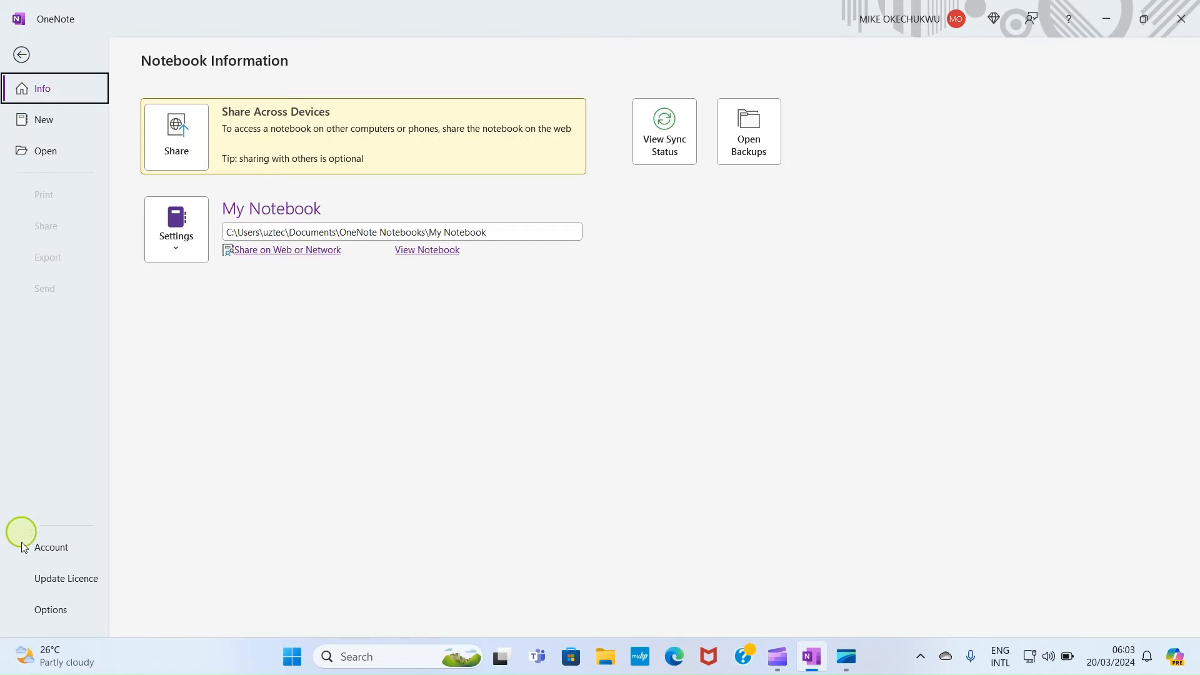
left_click(21, 55)
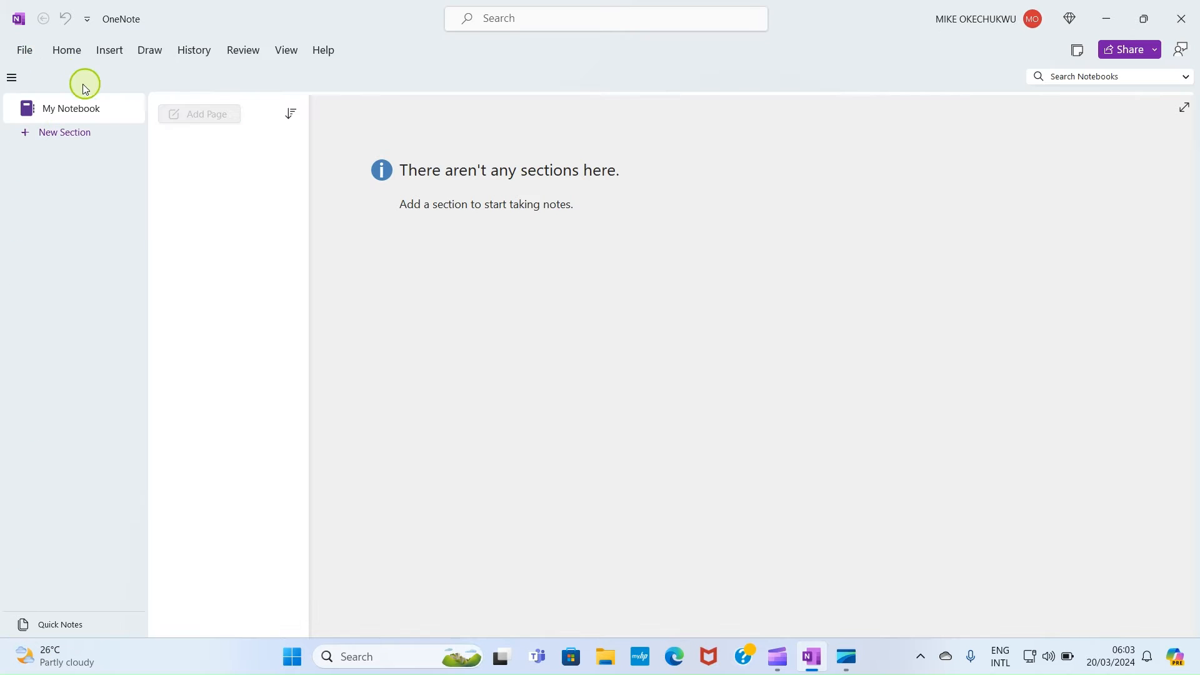
Look through the available formatting, insert, drawing, history, review, view and help commands.
left_click(72, 54)
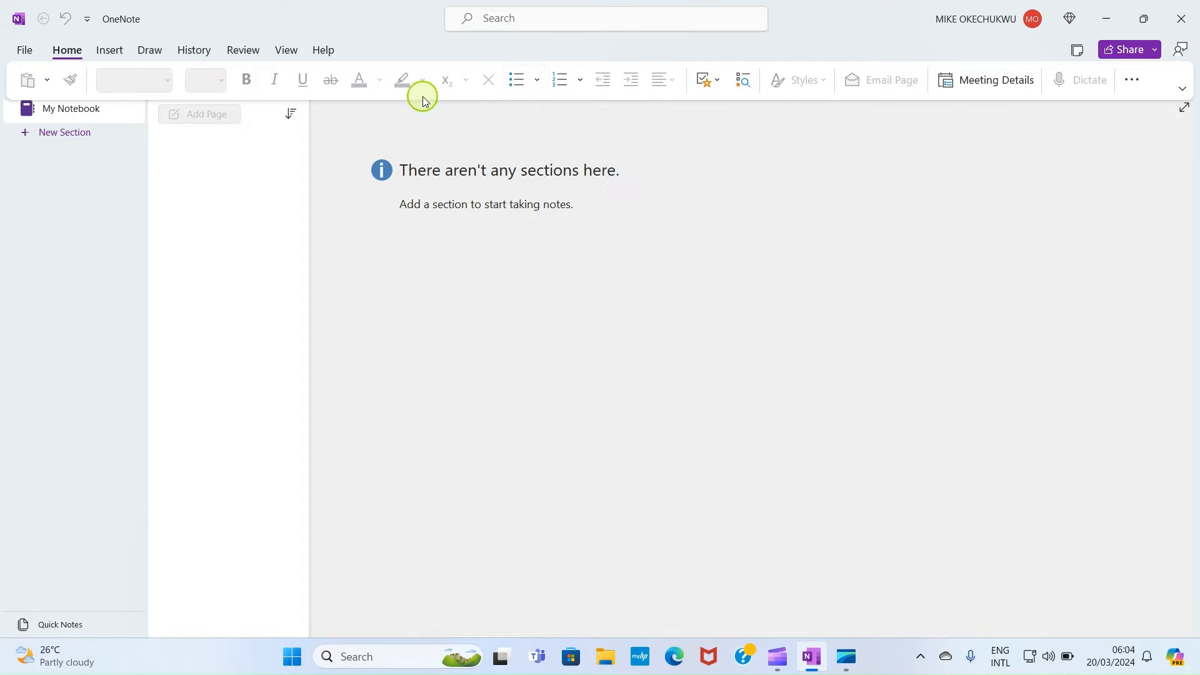
left_click(114, 52)
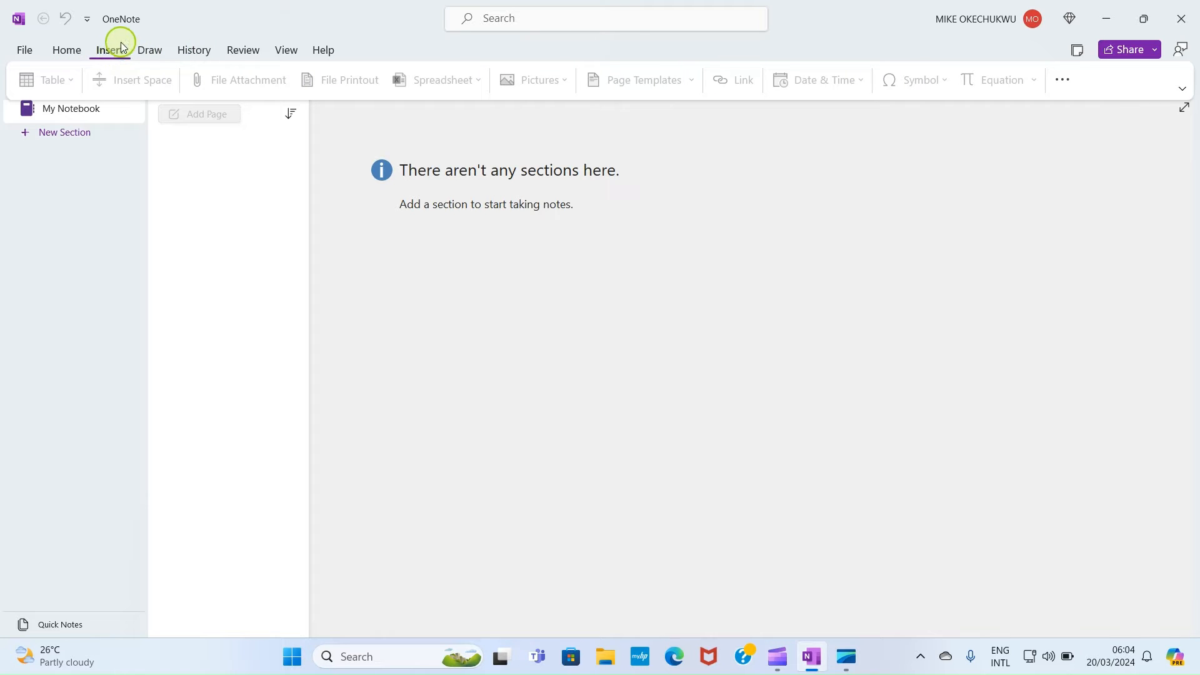
left_click(145, 53)
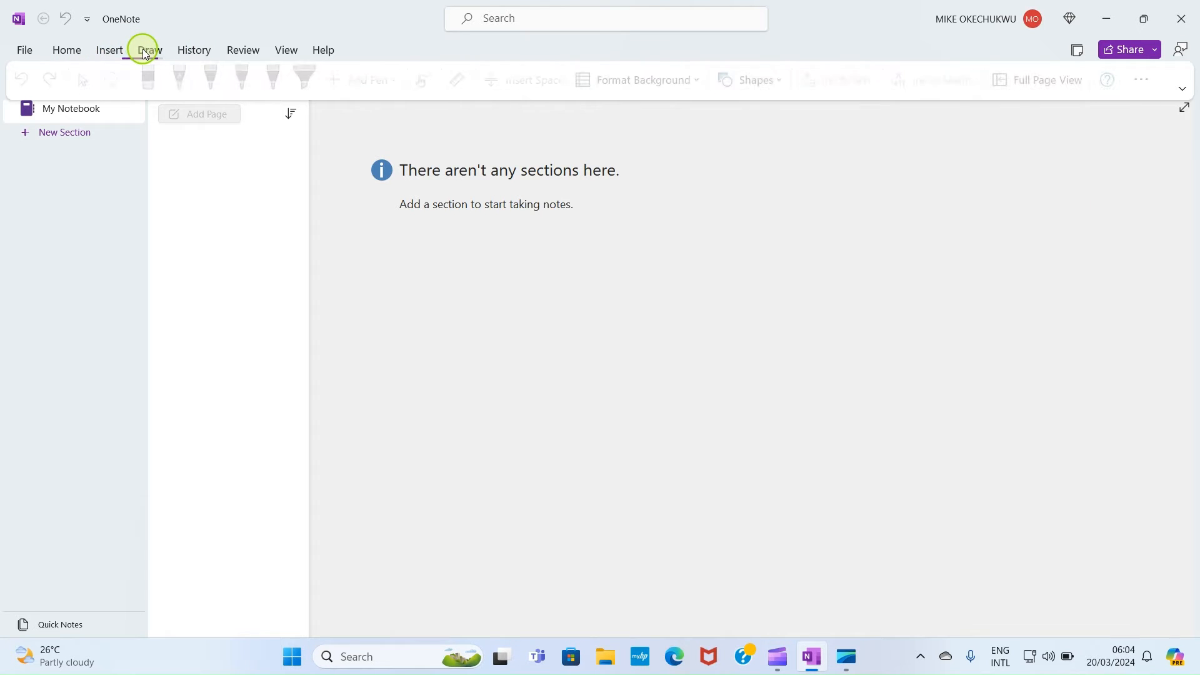
left_click(193, 50)
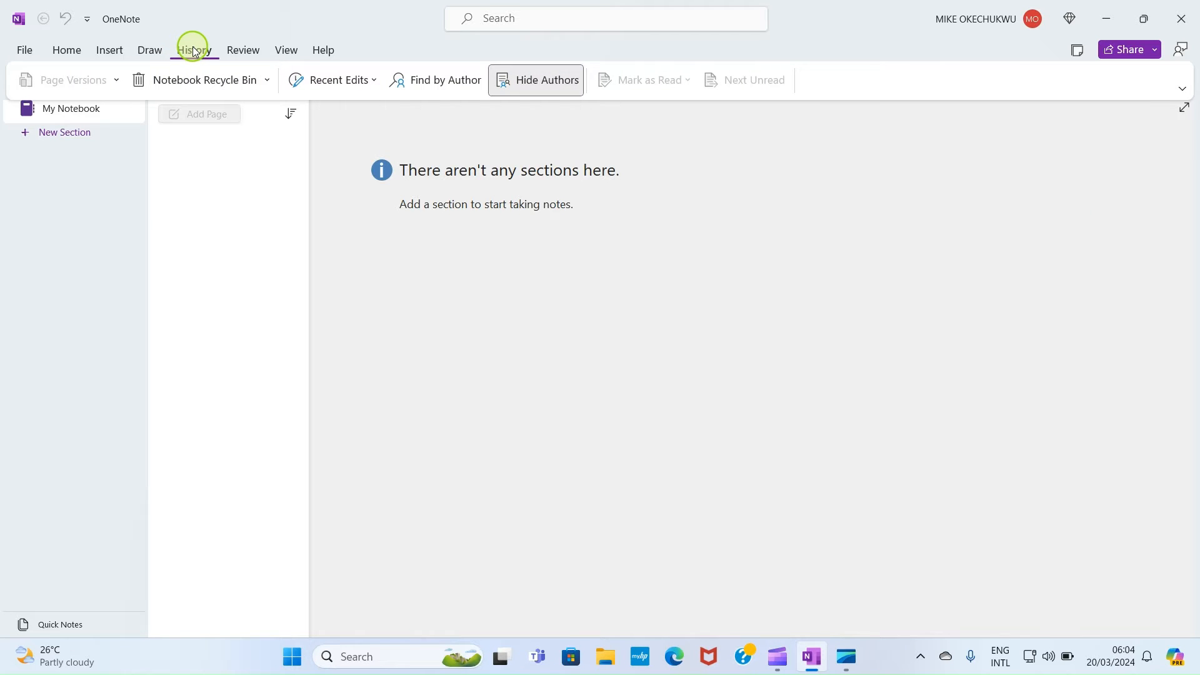
left_click(237, 49)
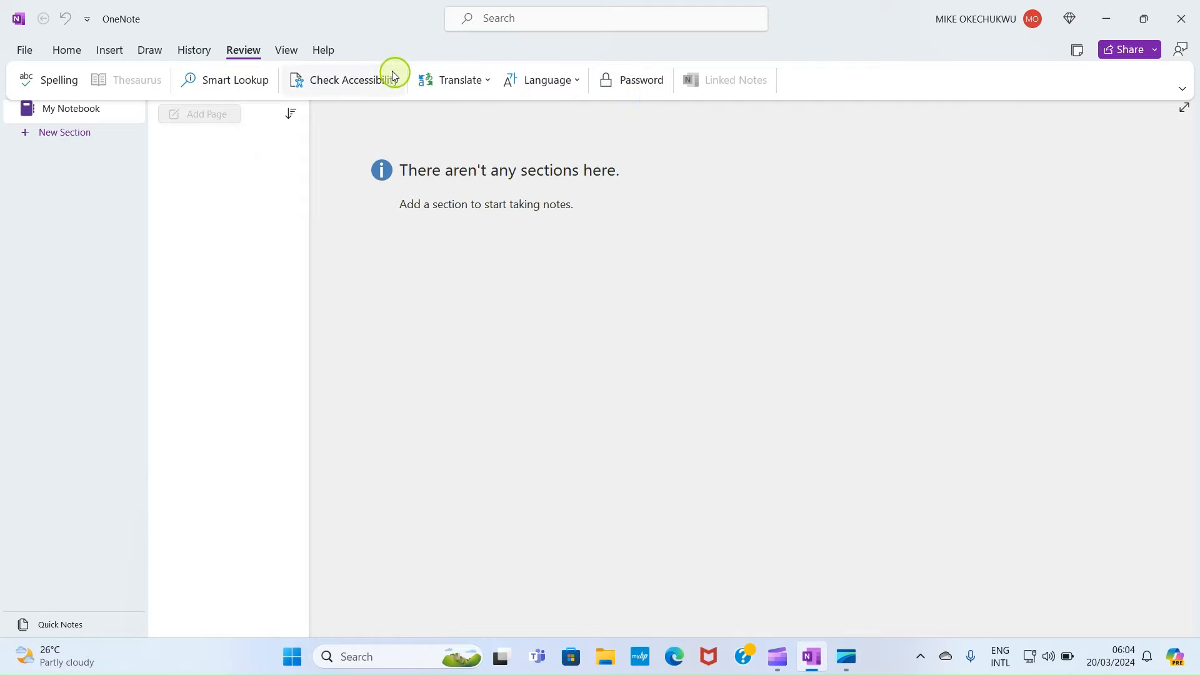
left_click(288, 55)
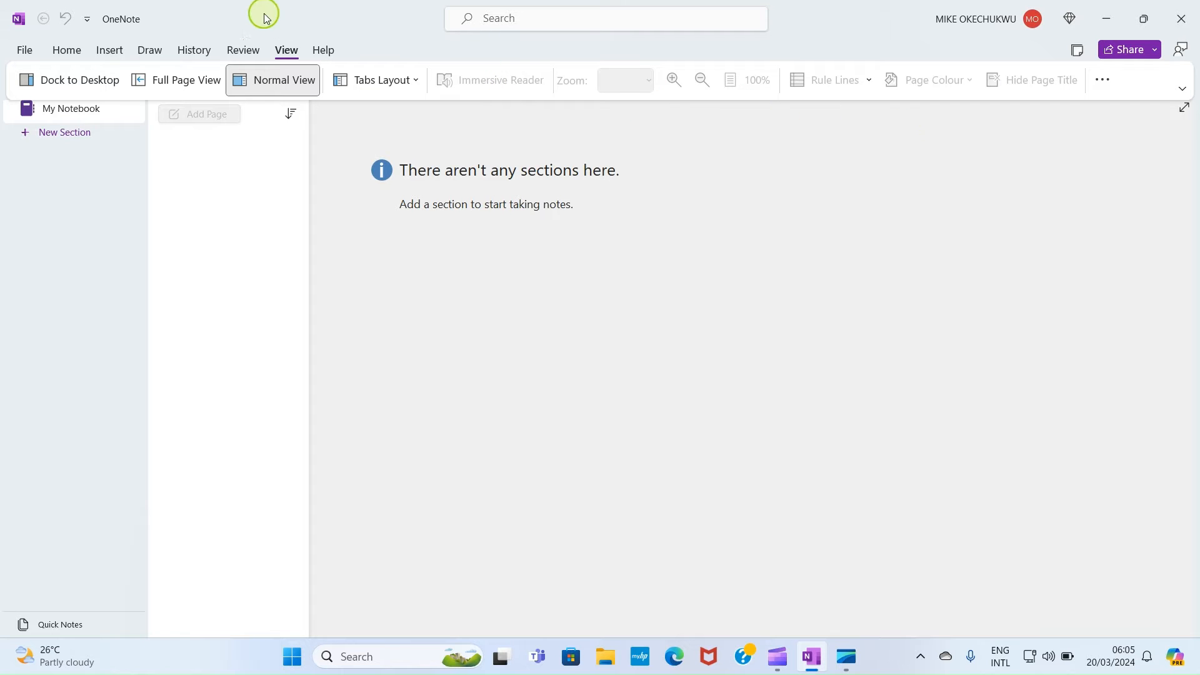
left_click(324, 51)
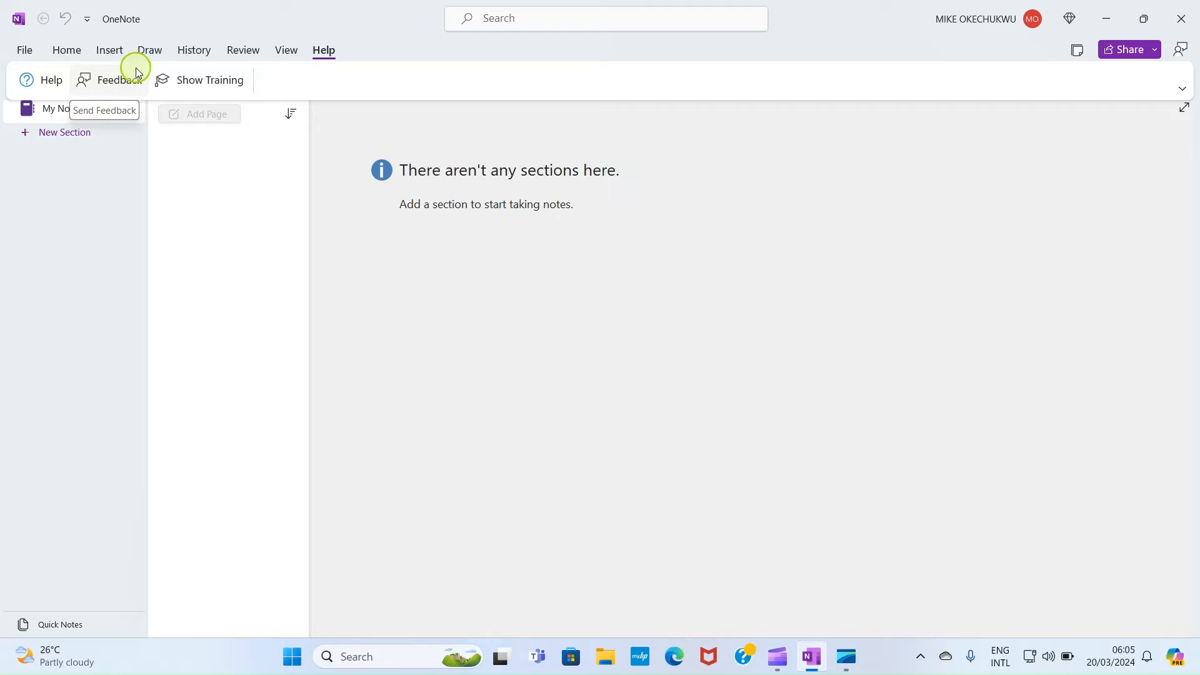
left_click(76, 55)
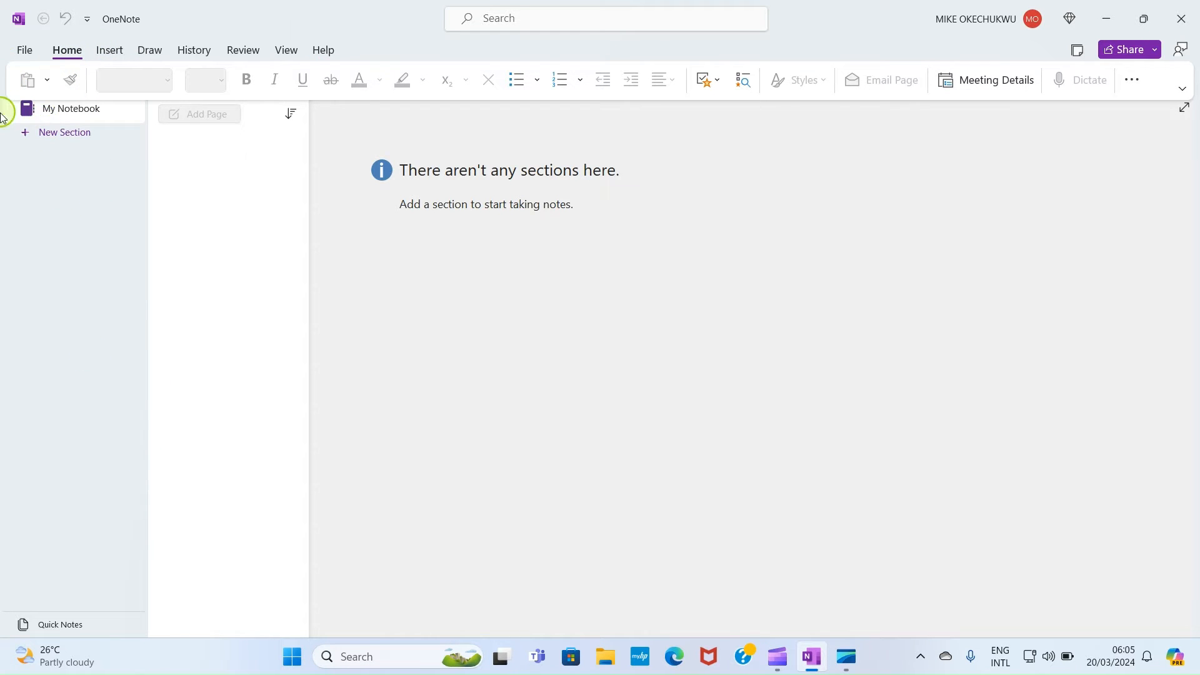
left_click(97, 118)
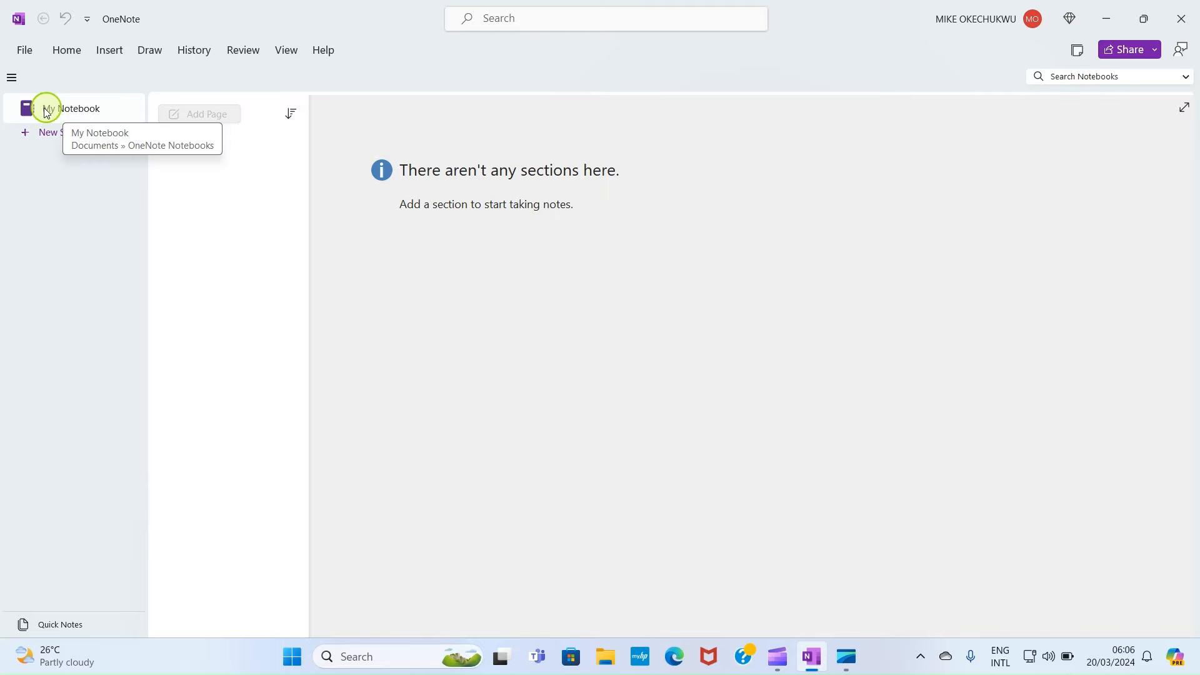
Create a notebook named YOUTUBE TITLES on OneDrive - Personal without inviting other people.
left_click(27, 55)
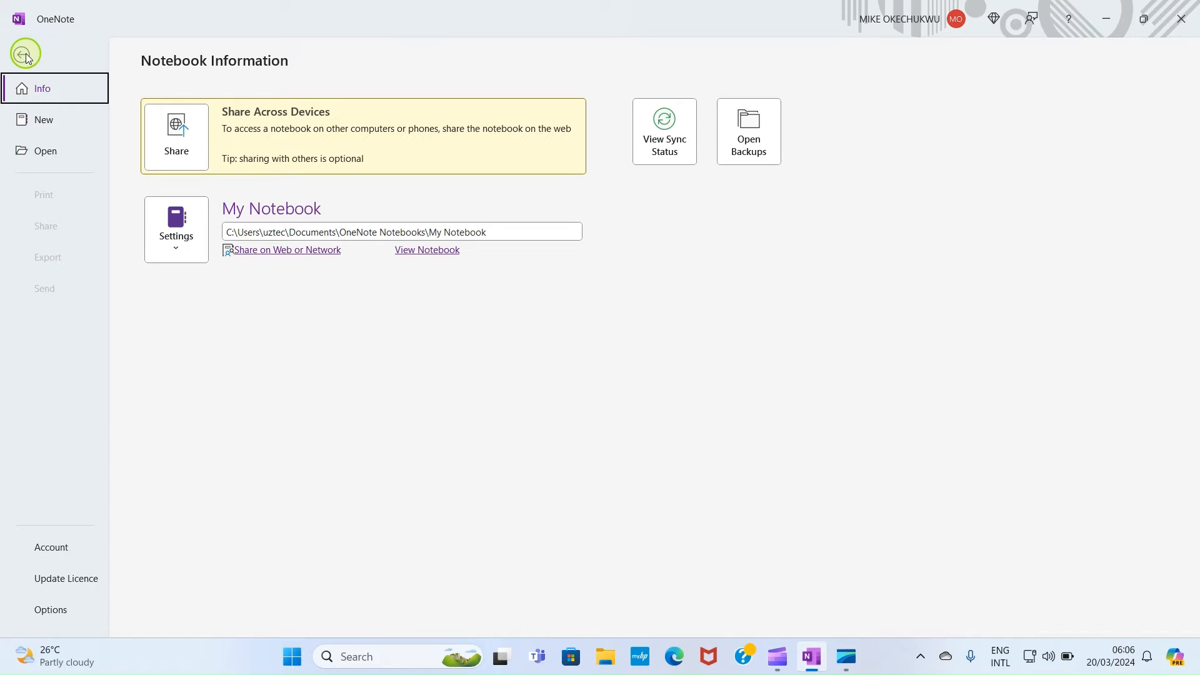
left_click(39, 119)
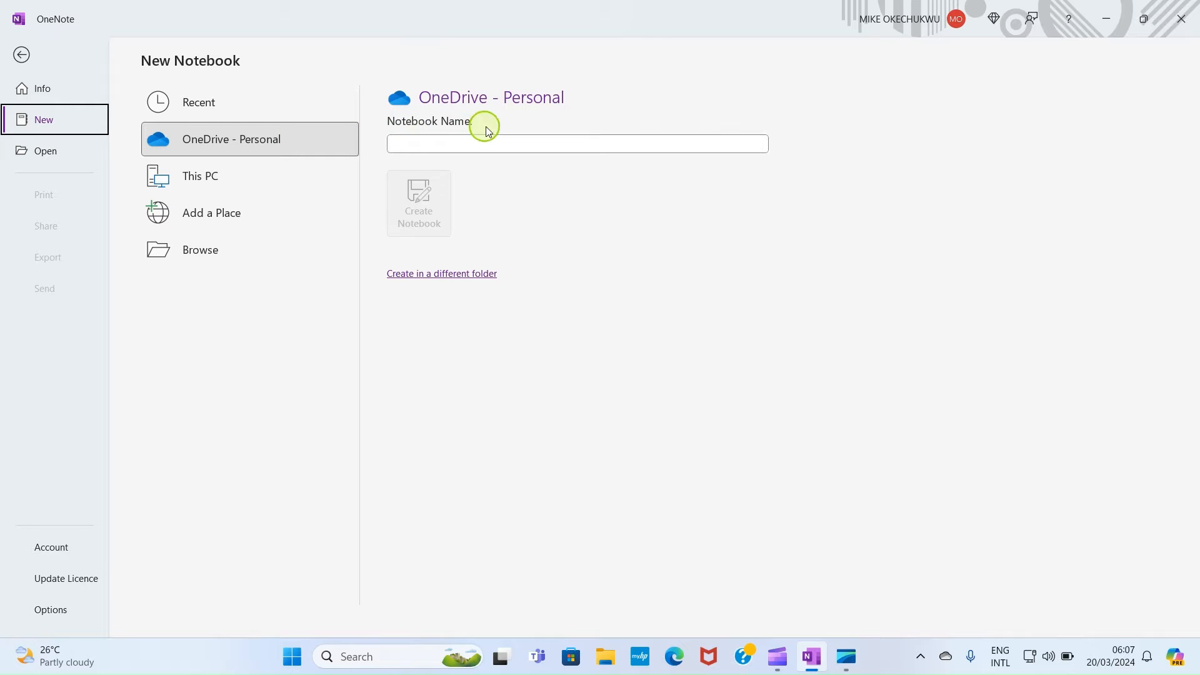
left_click(434, 139)
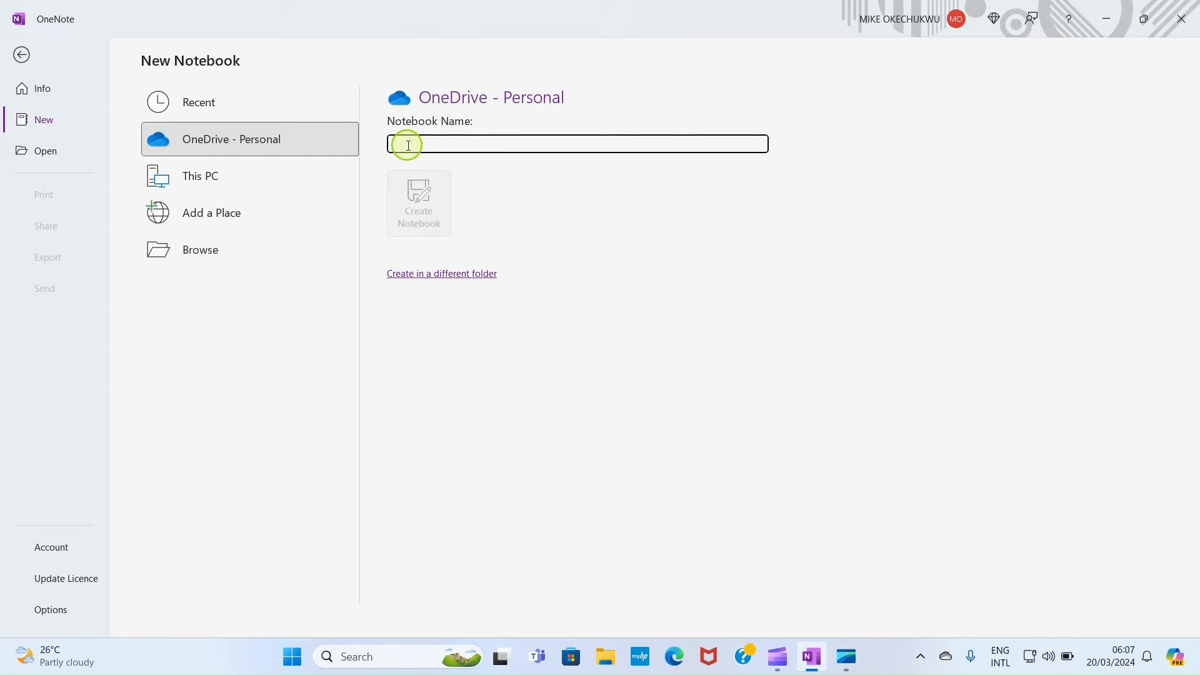
type("y")
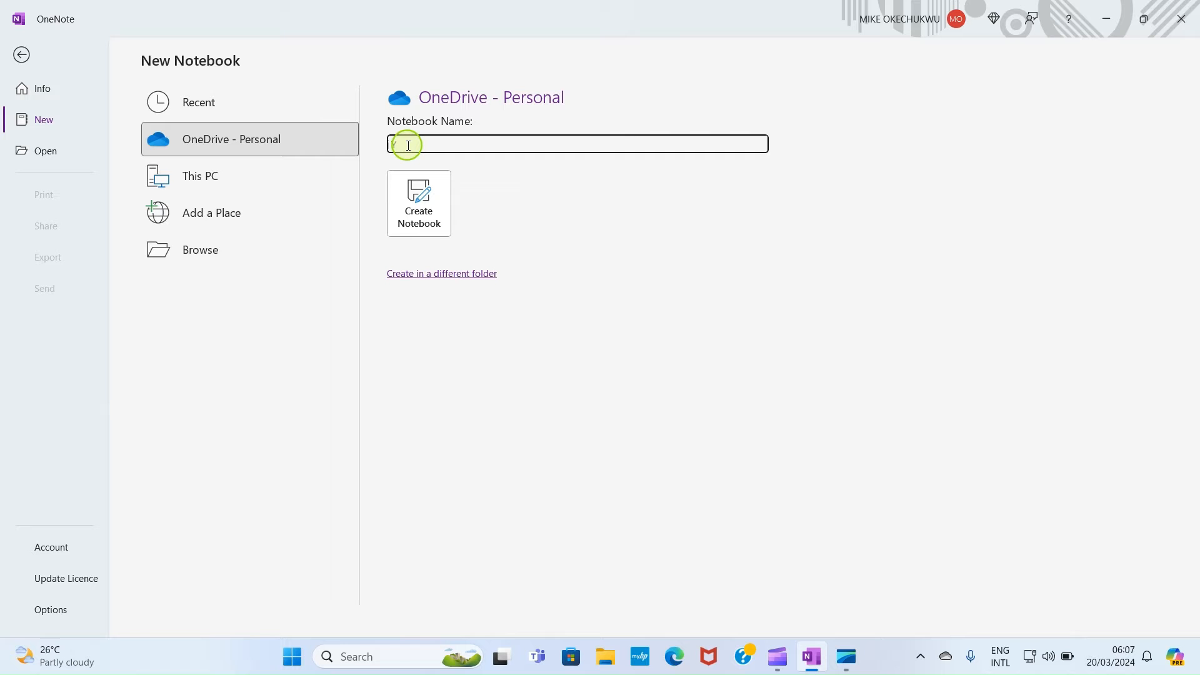
type("ouTUBE TITLES")
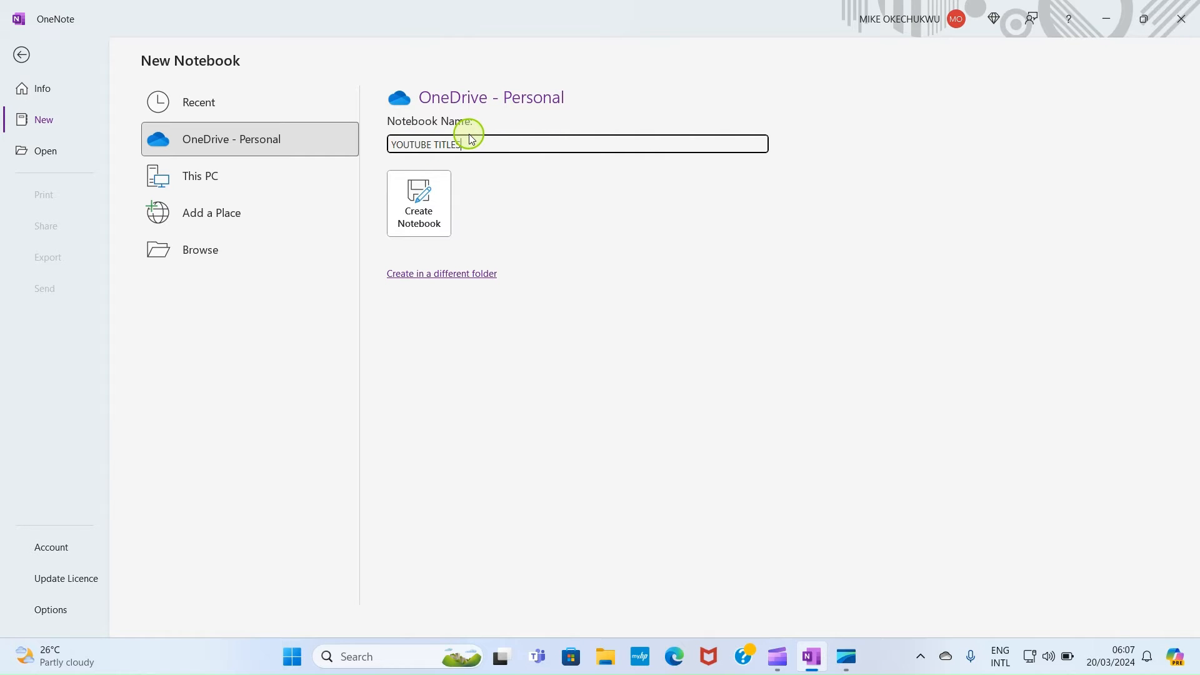
left_click(430, 218)
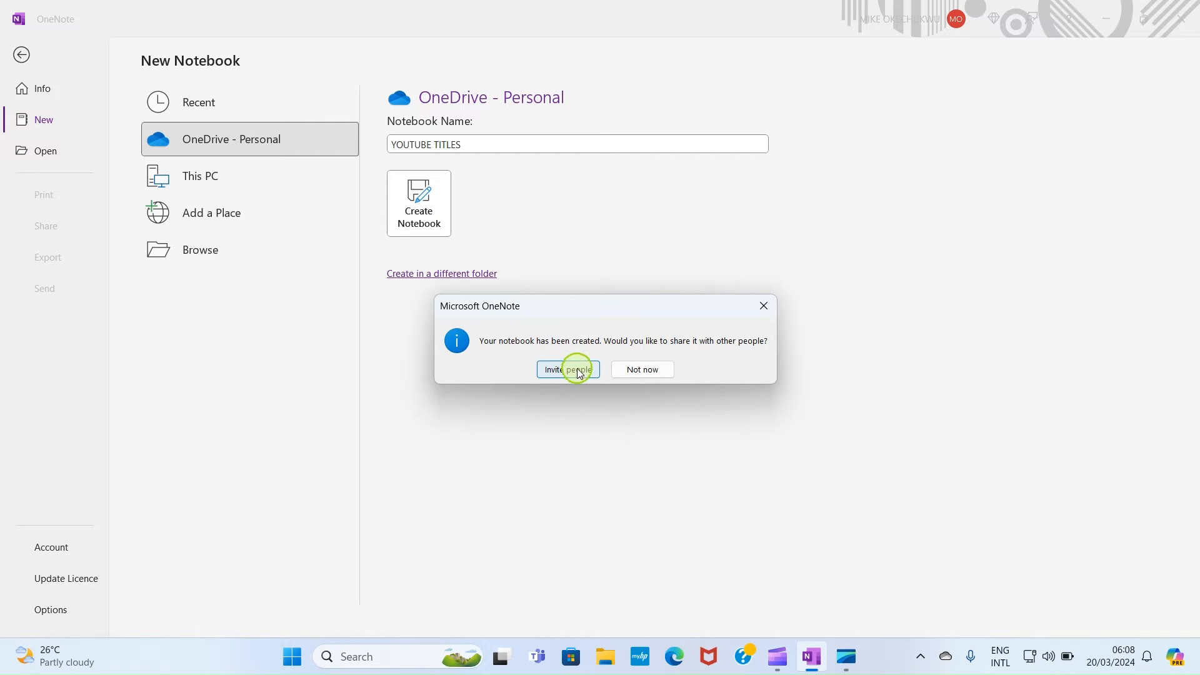
left_click(643, 371)
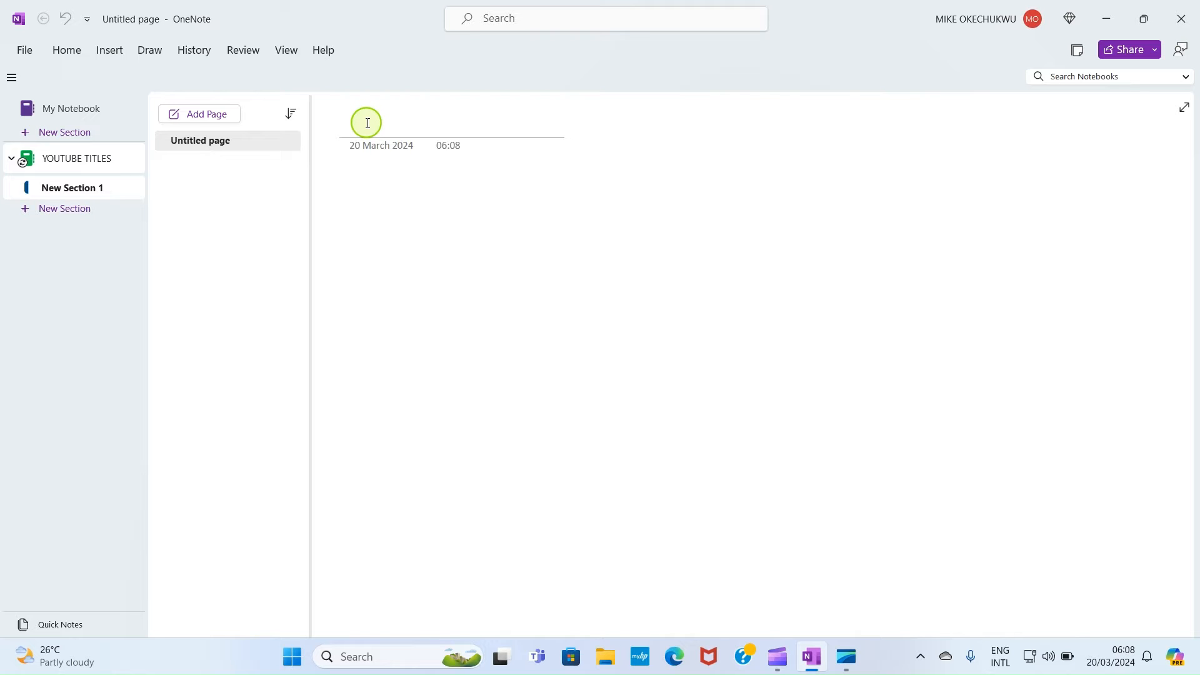
Title the untitled page in the new notebook "JANUARY YOUTUBE TITLES".
type("JANU")
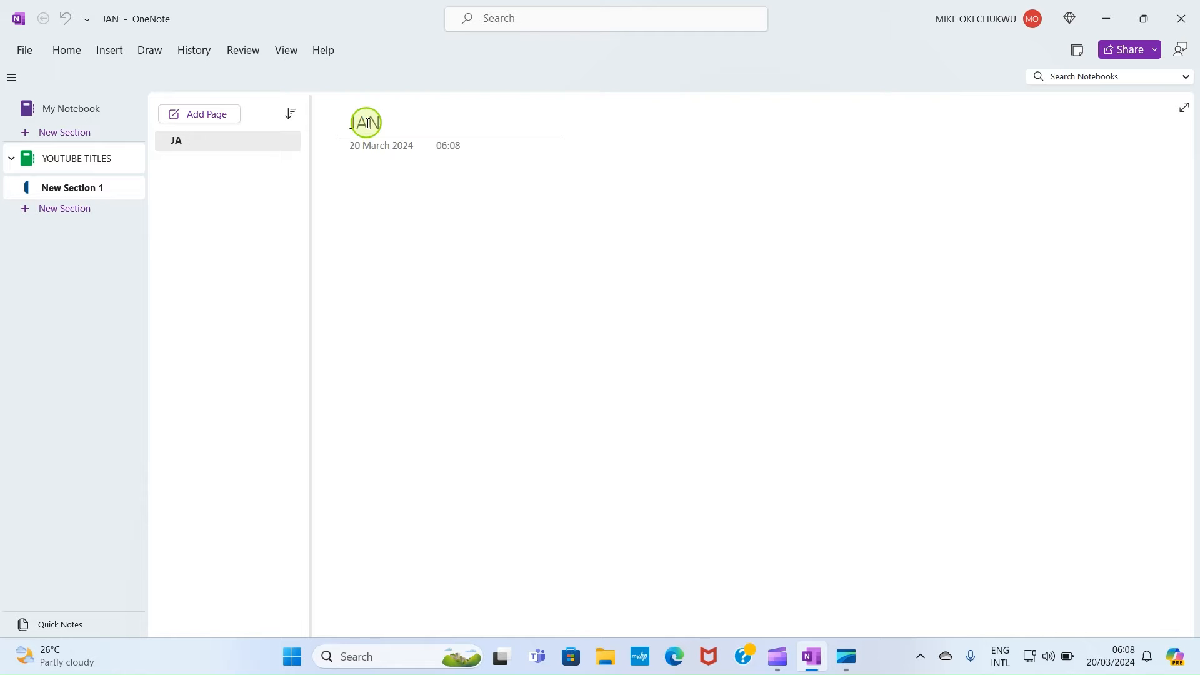
type("AT")
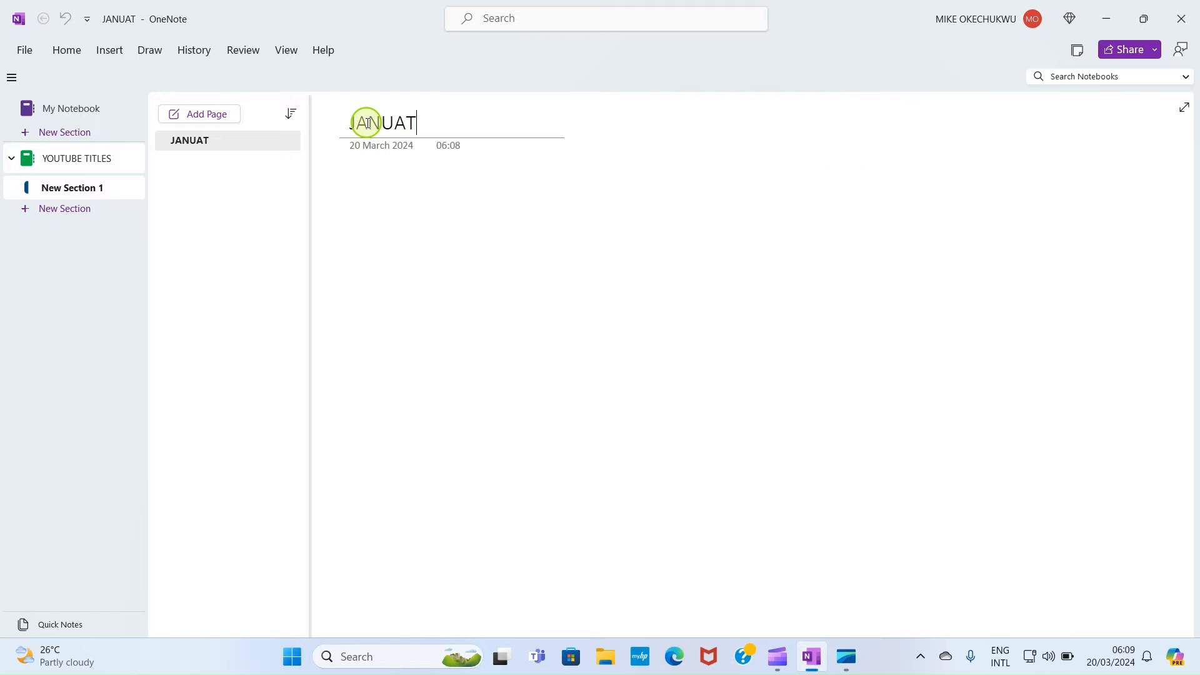
key("BackSpace")
type("RY YOUTUBE TITLE")
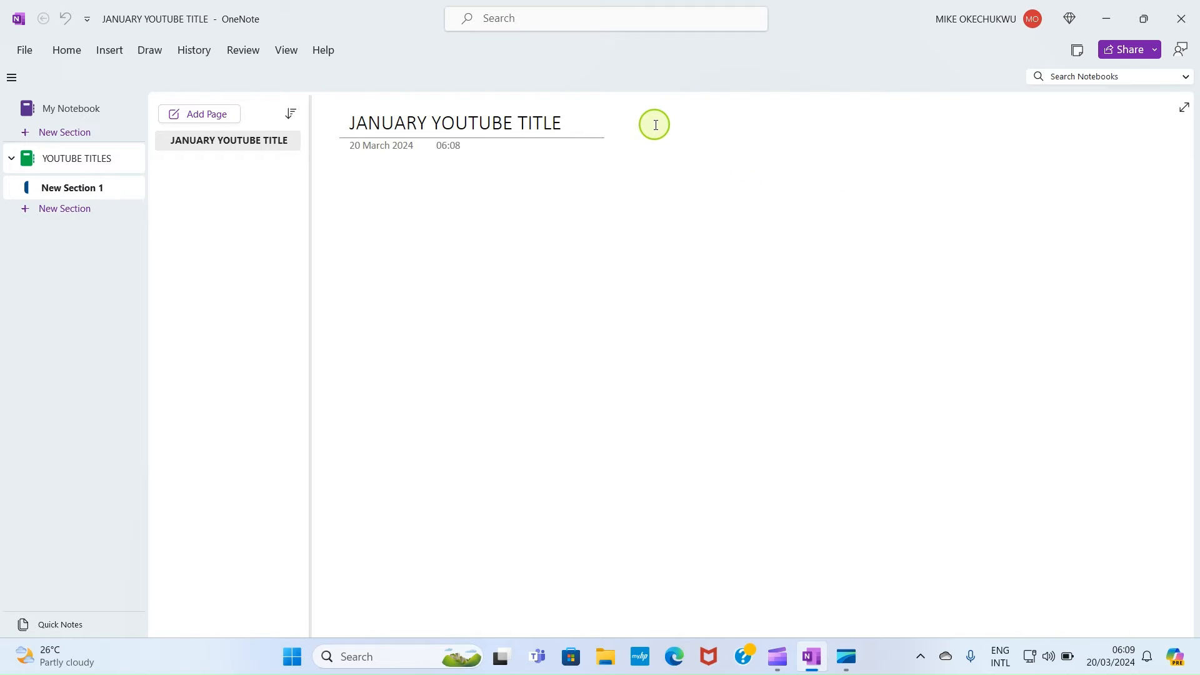
type("S")
Start a note below the page title with the line "How to use Microsoft Word".
left_click(360, 197)
type("How")
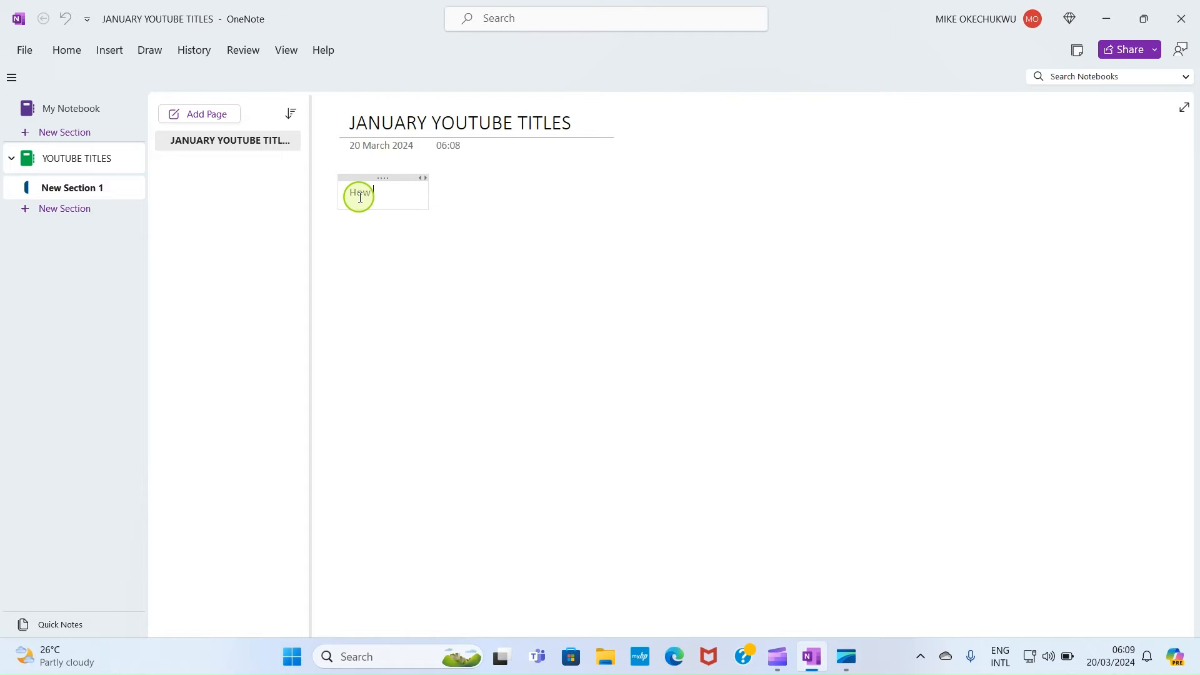
type(" to use Micr")
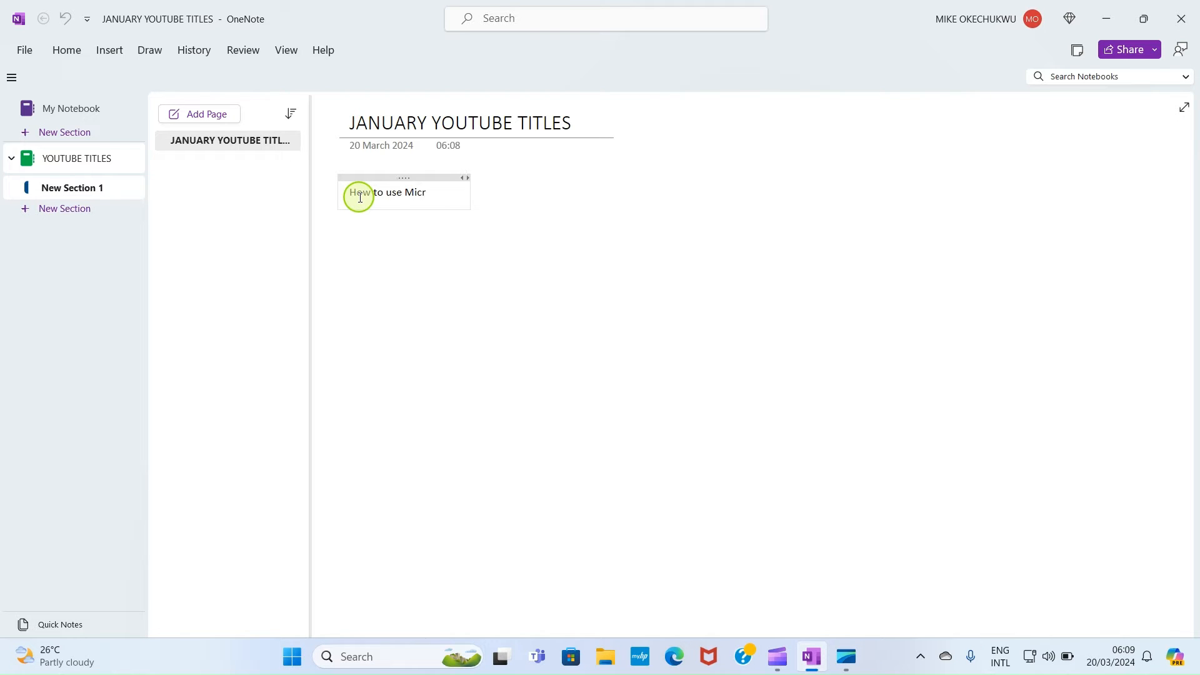
type("i")
key("BackSpace")
type("osoft Word")
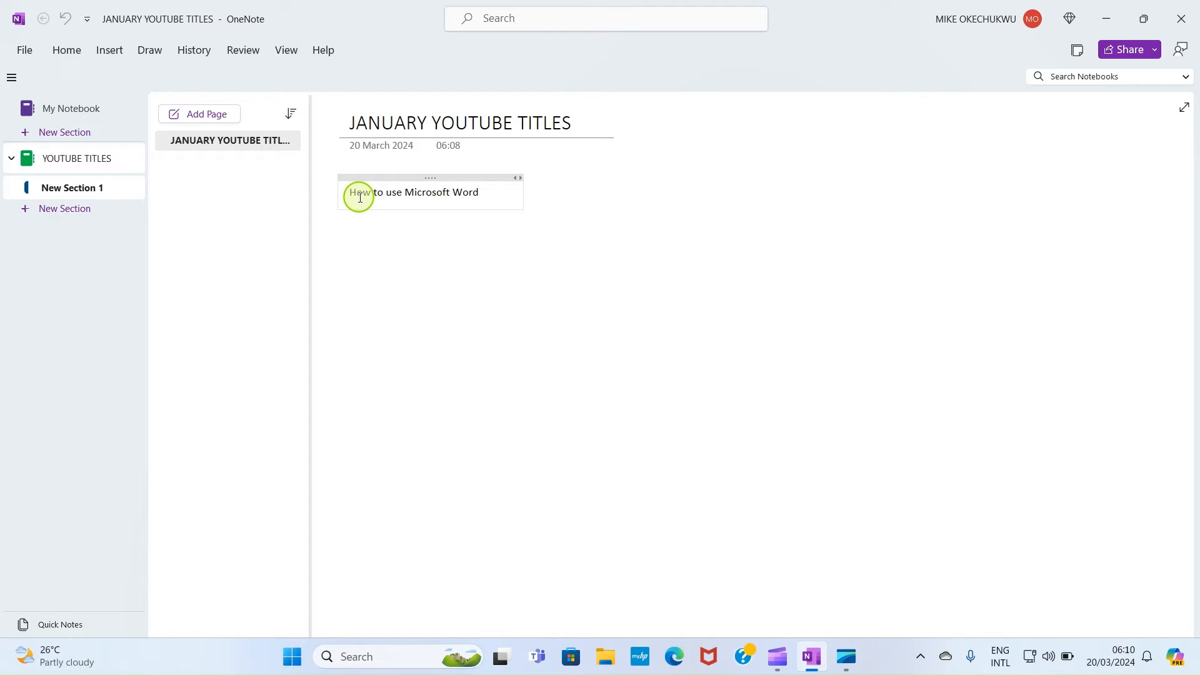
Add "How to use Excel" as the second line of the note.
key("Return")
type("How to U")
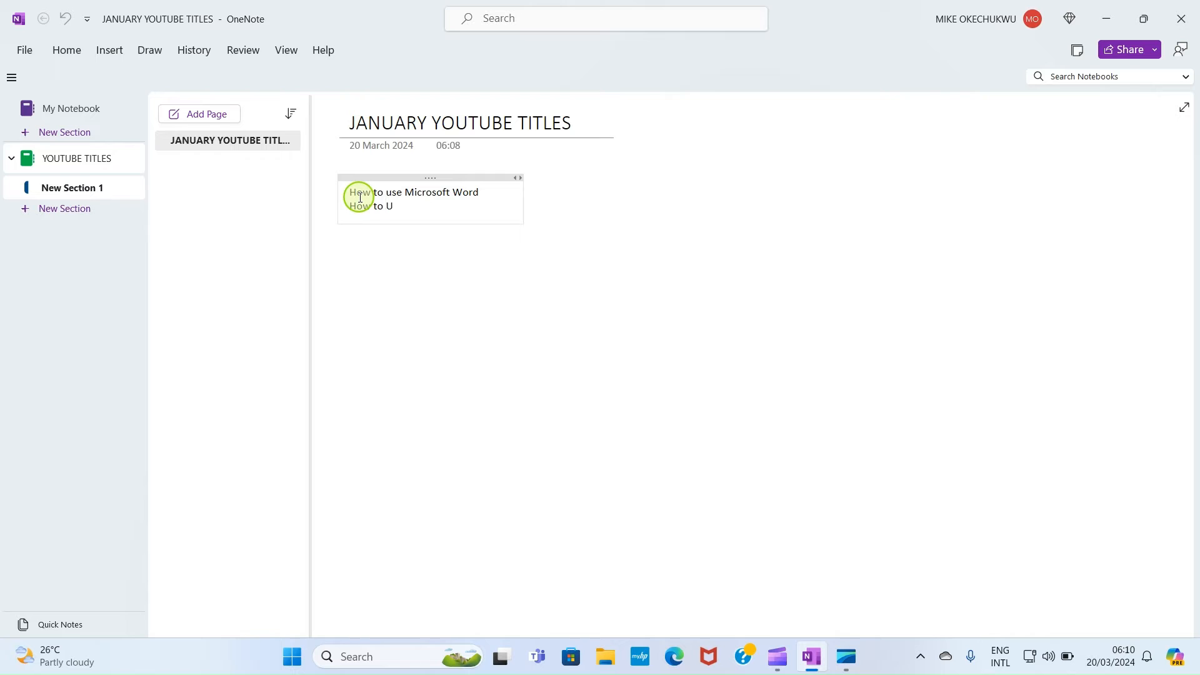
type("se")
key("BackSpace")
key("BackSpace")
key("BackSpace")
key("BackSpace")
type("use Excel")
key("Return")
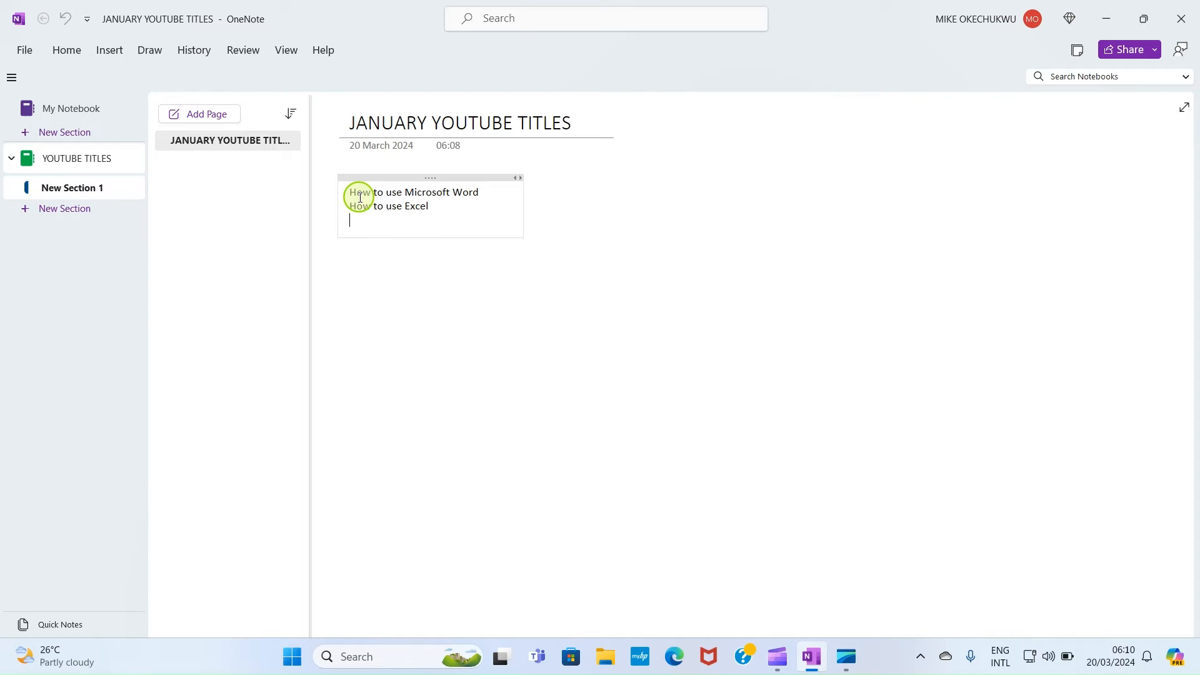
Add the lines "How to use PowerPoint" and "How to use OutLook" to the note.
type("How to use PowerPoint")
key("Return")
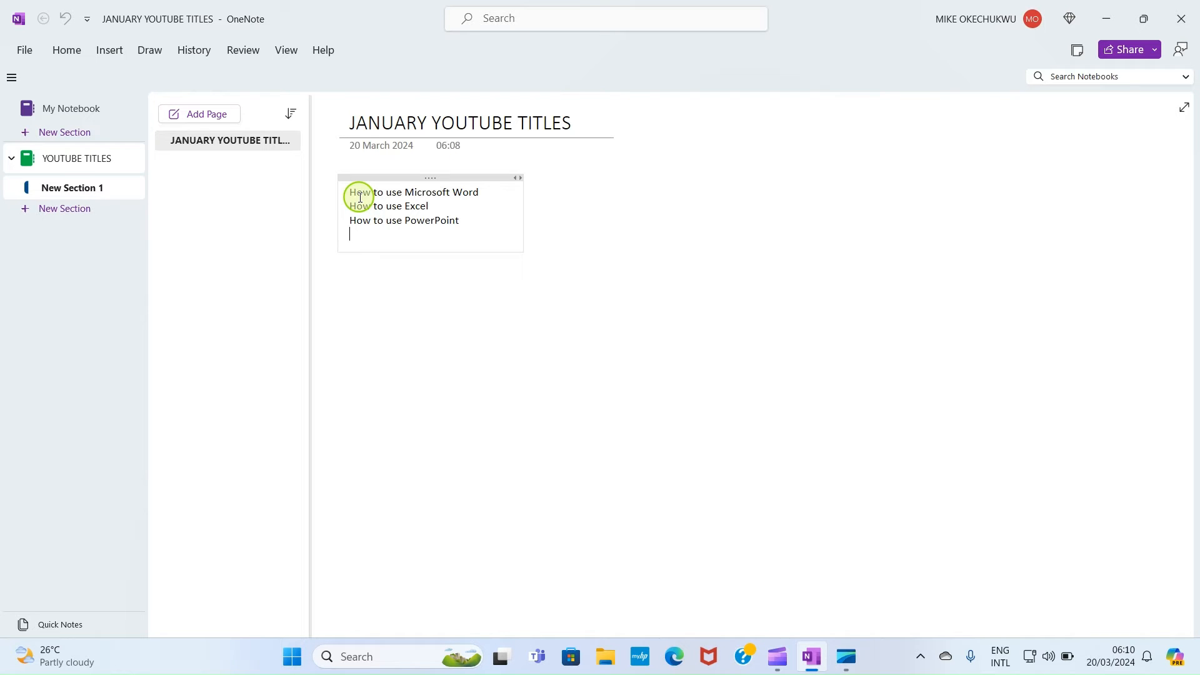
type("How to use OutLook")
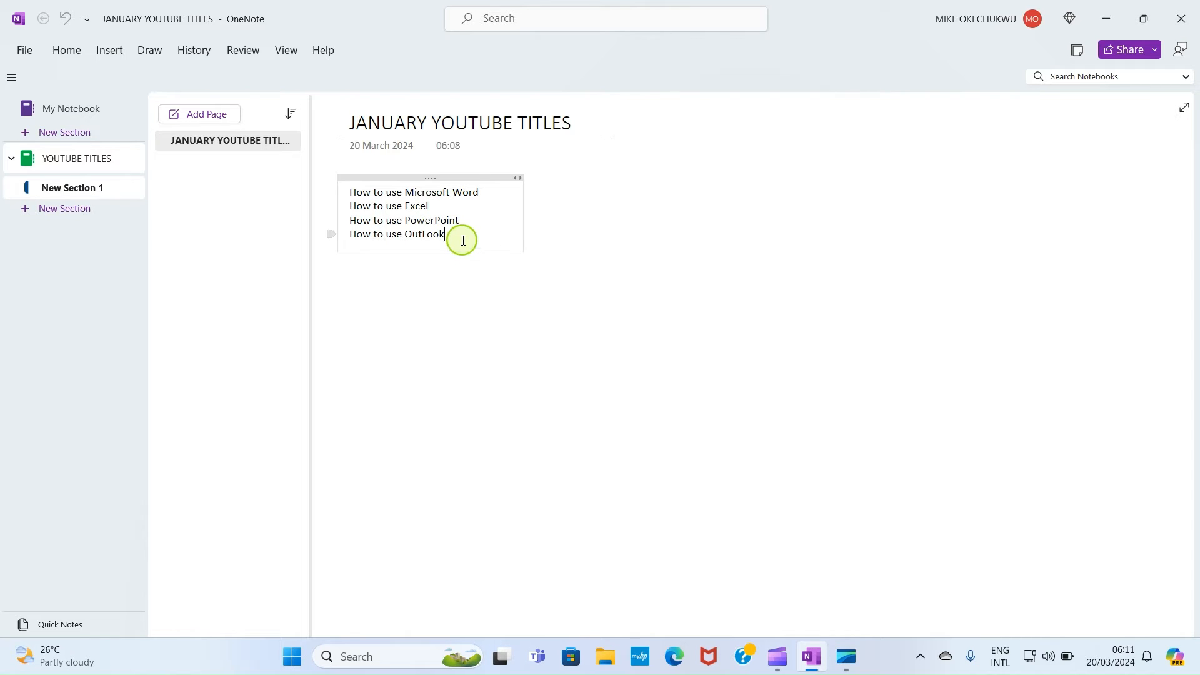
Insert "2024" after JANUARY so the page title reads "JANUARY 2024 YOUTUBE TITLES".
left_click(434, 120)
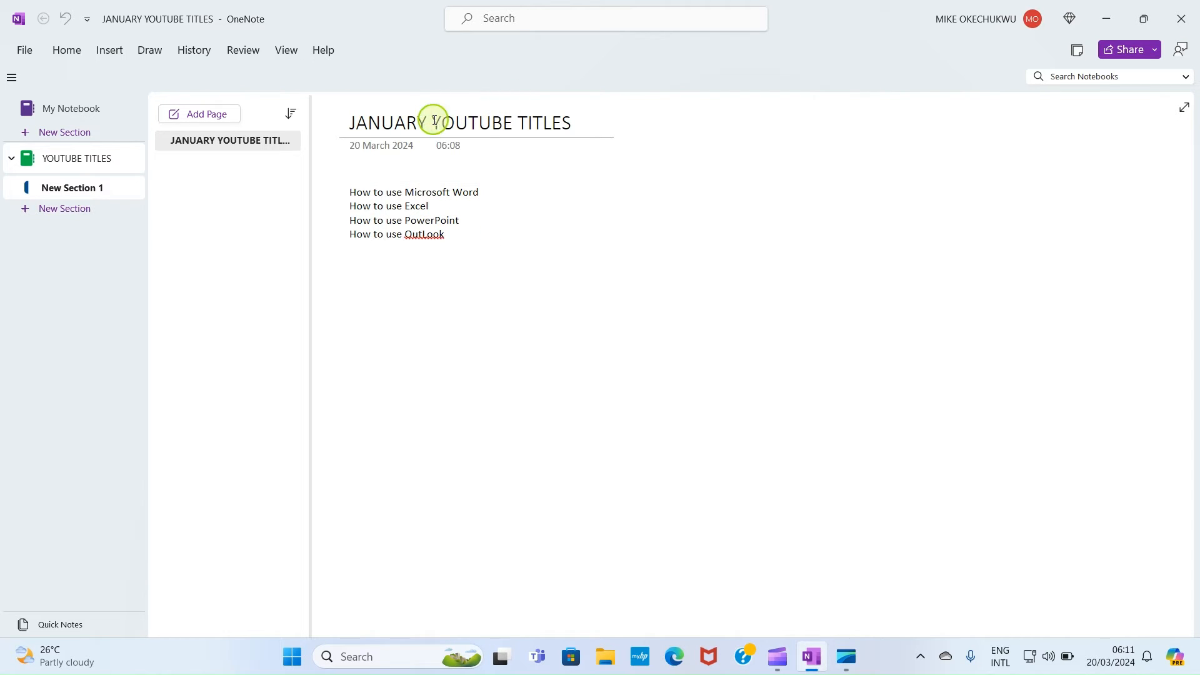
type("20")
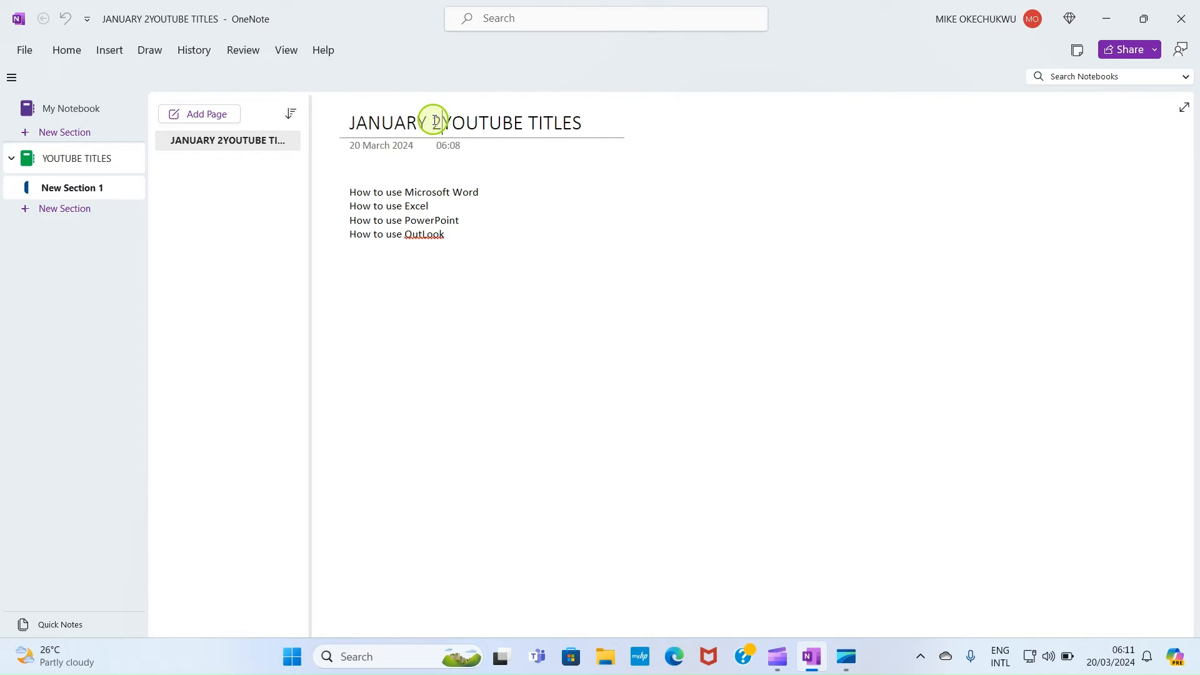
type("4")
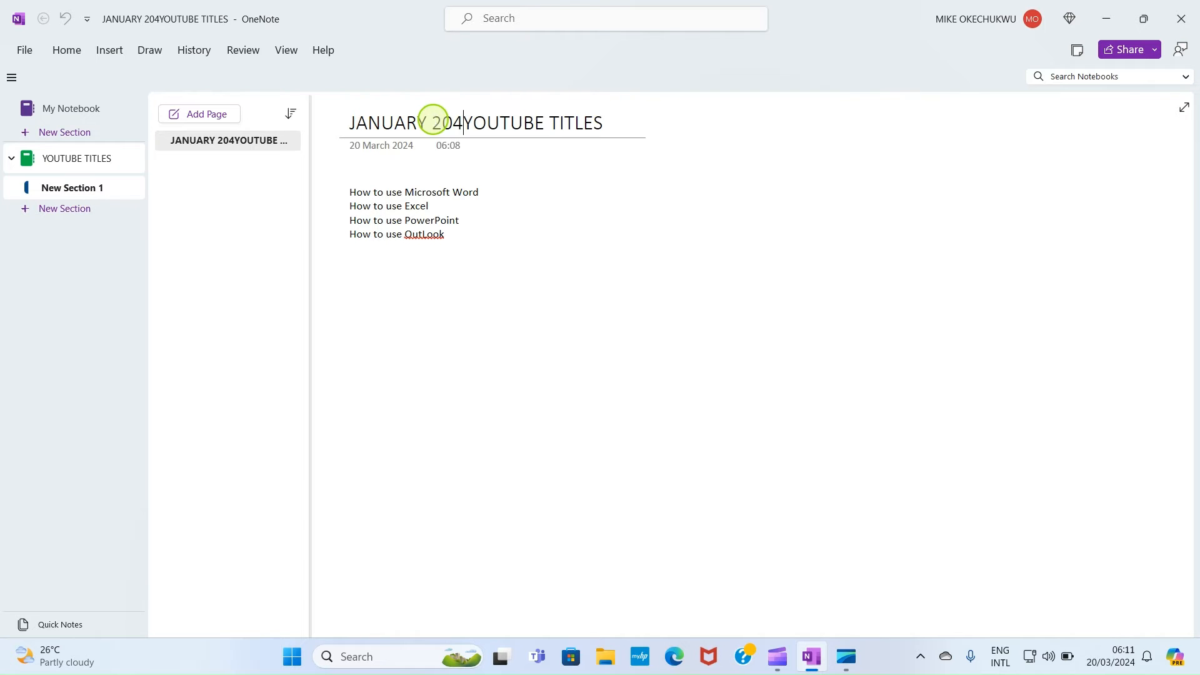
key("BackSpace")
type("3")
key("BackSpace")
type("24")
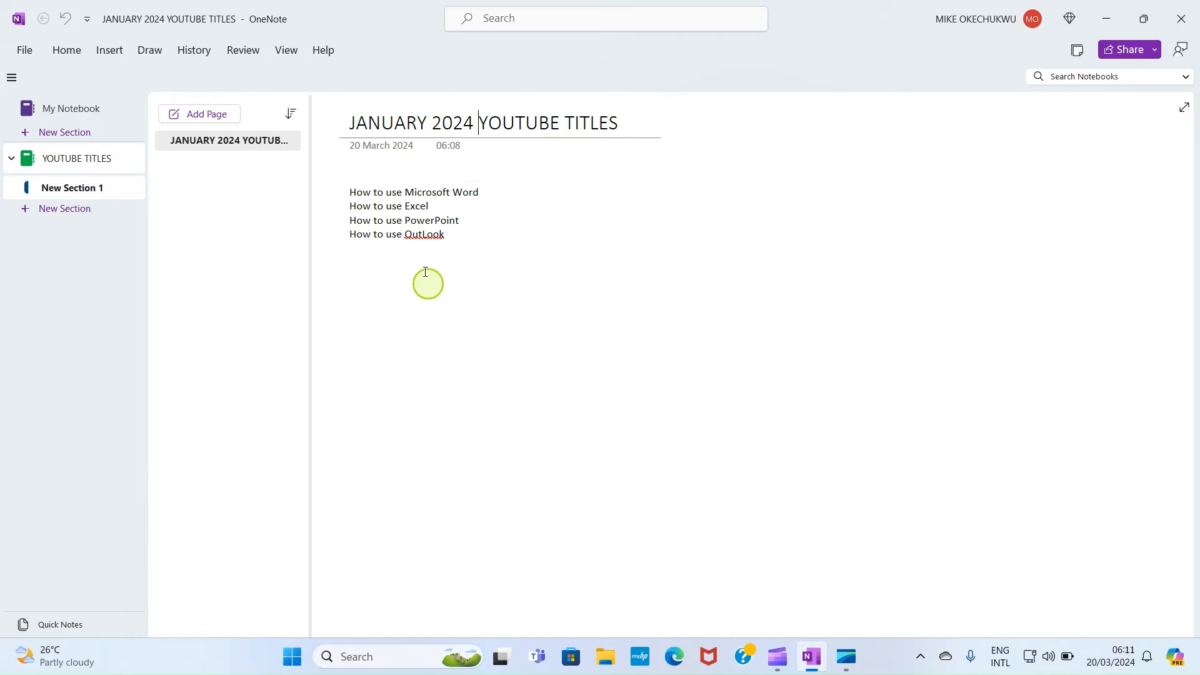
Correct the last word of the note's fourth line to "Outlook".
left_click(430, 221)
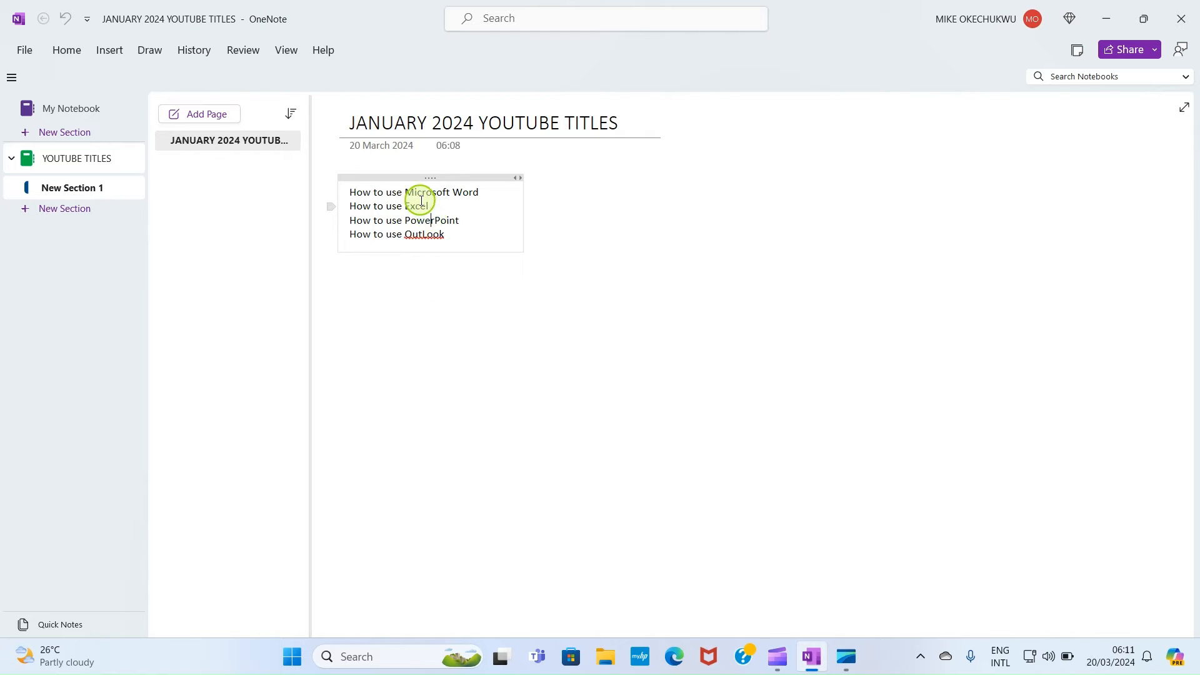
left_click(425, 235)
left_click(472, 230)
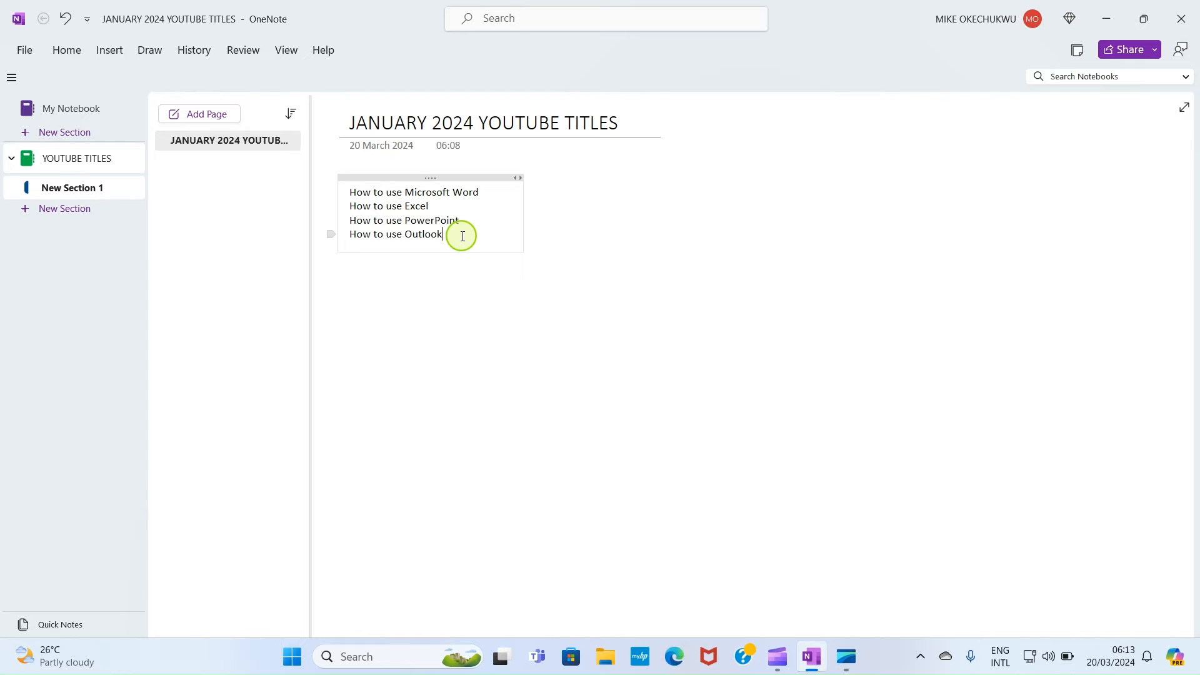
Apply the To Do tag to all four "How to use" lines of the note.
left_click_drag(463, 236, 351, 190)
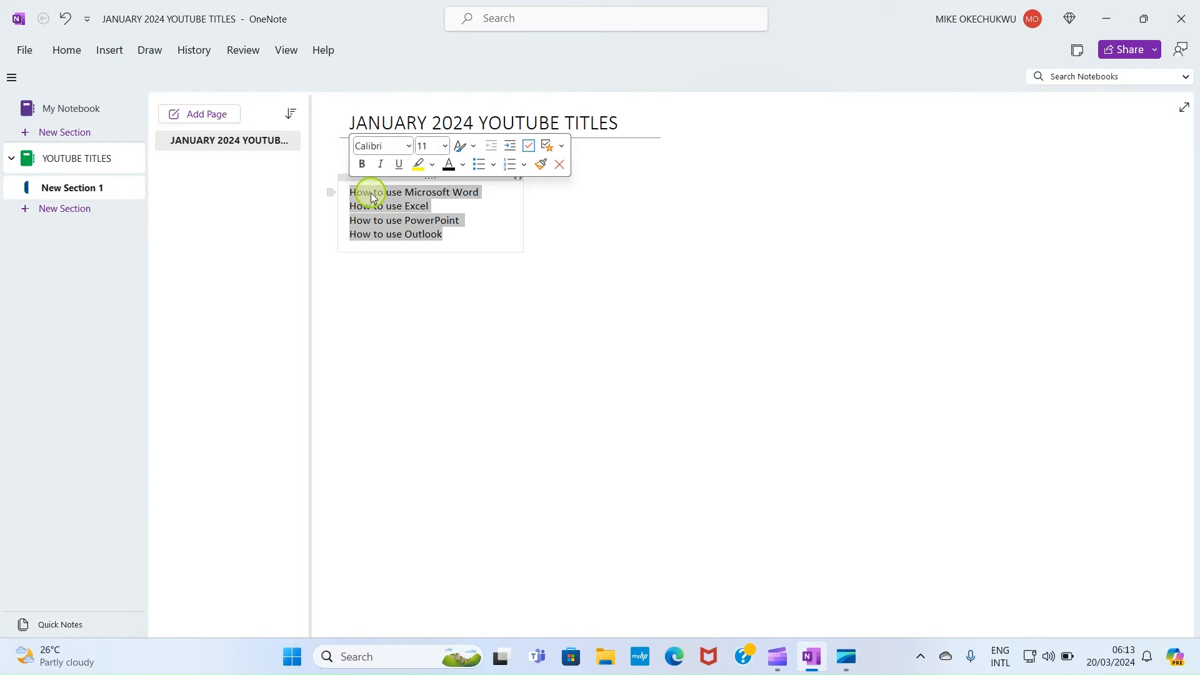
left_click(530, 148)
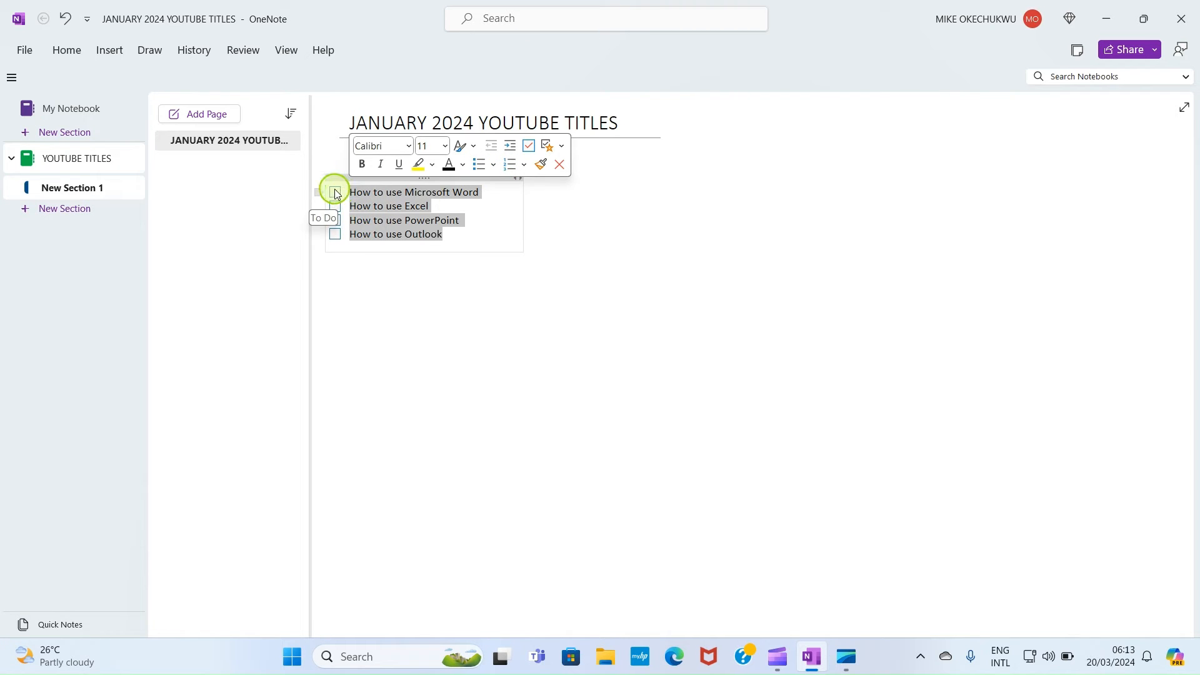
left_click(455, 229)
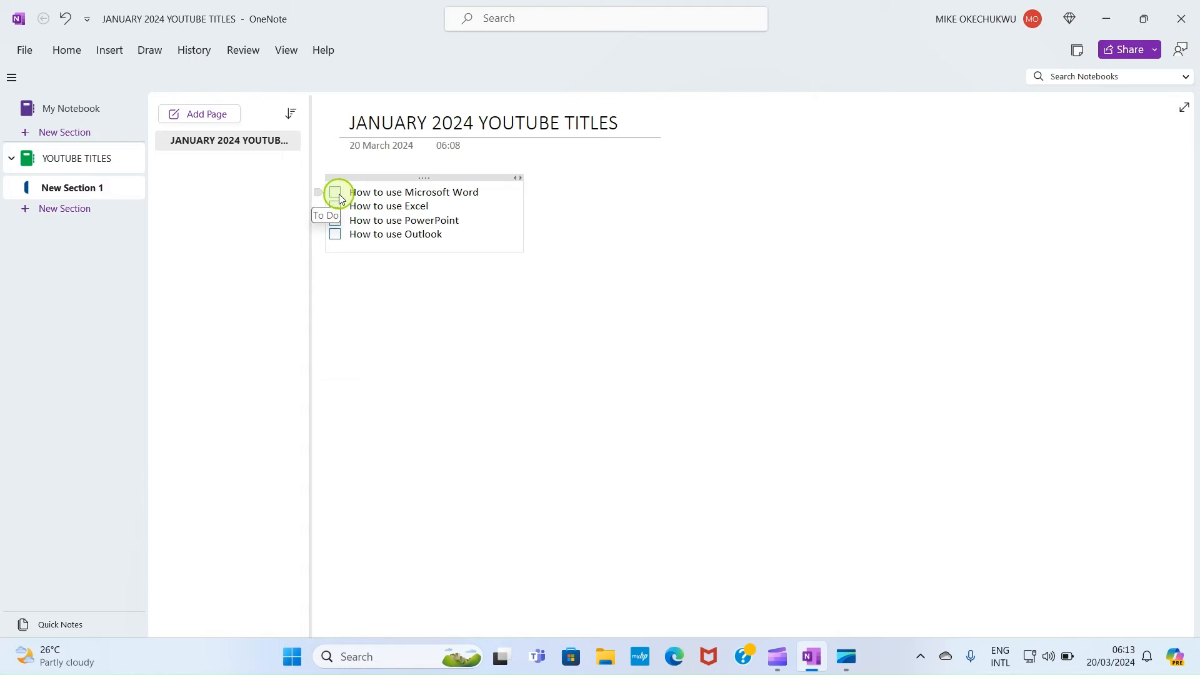
Mark the "How to use Microsoft Word" to-do as done and clear the mark again.
left_click(336, 195)
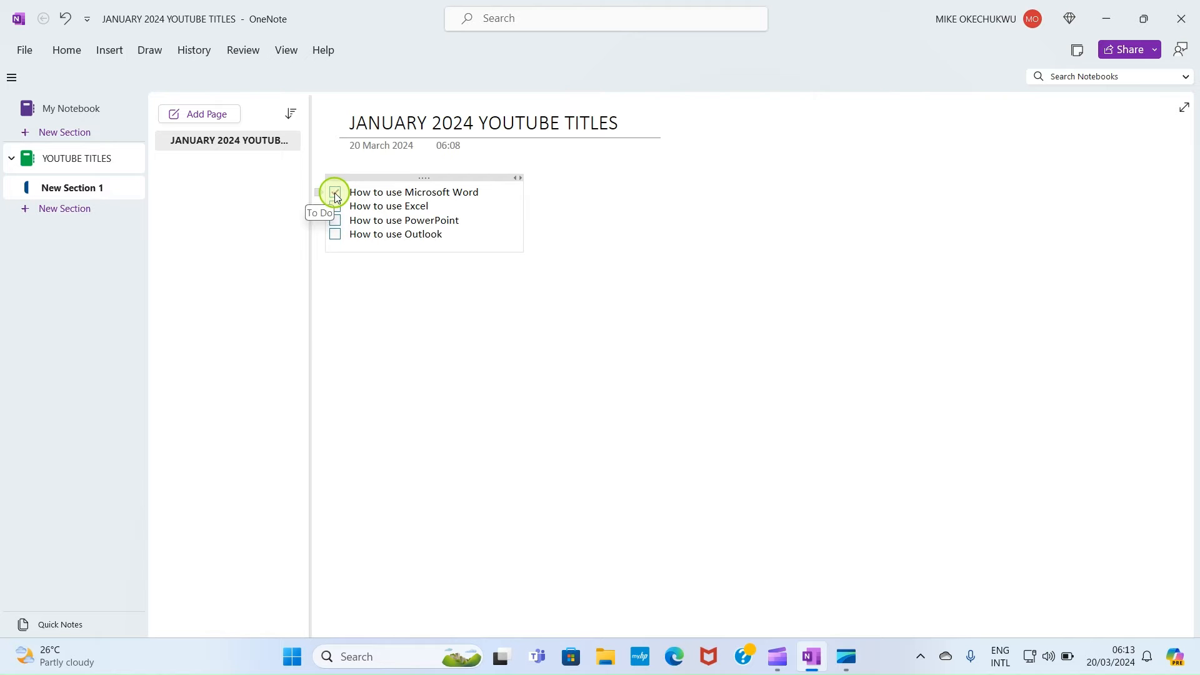
left_click(335, 195)
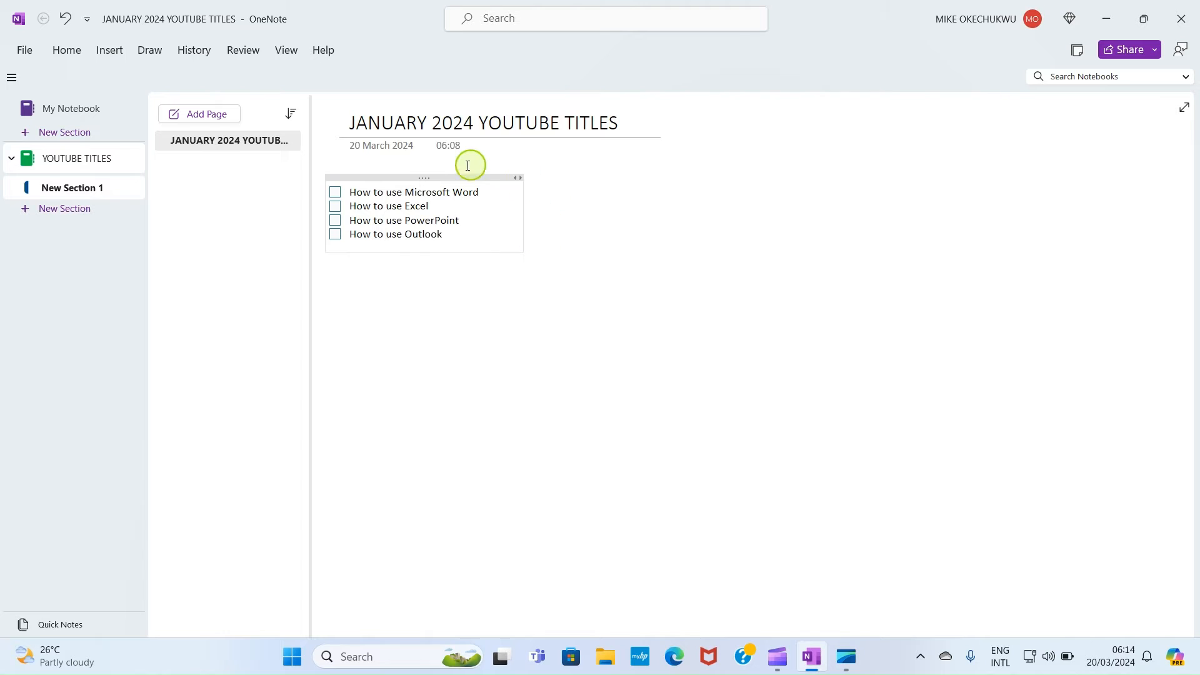
Add a separate note listing Google Docs, Google Sheets and Google Drive, and move it directly below the to-do list.
left_click(661, 209)
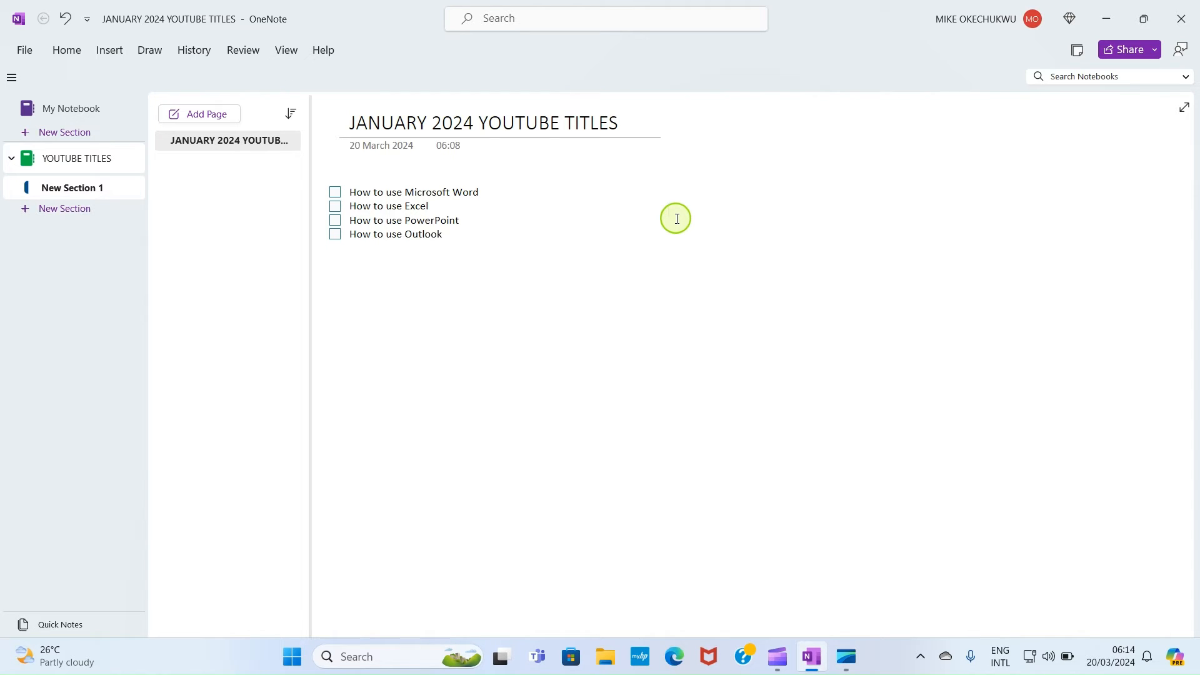
type("Goo")
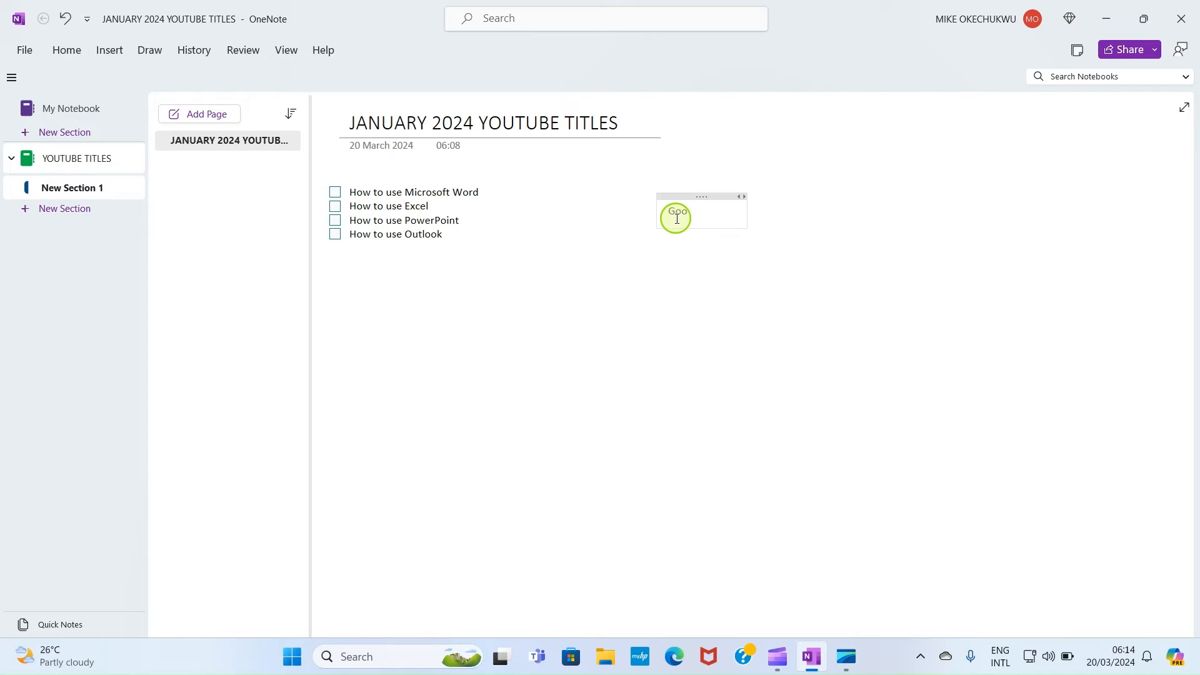
type("gle Docs")
key("Return")
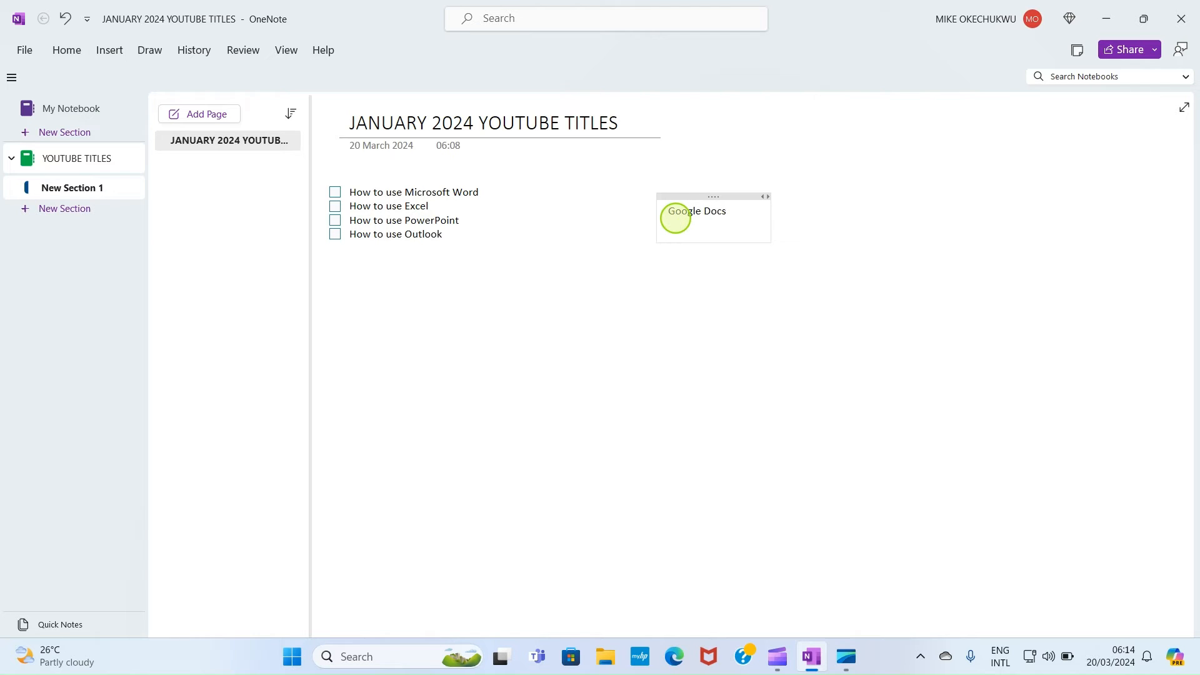
type("Google Sheets")
key("Return")
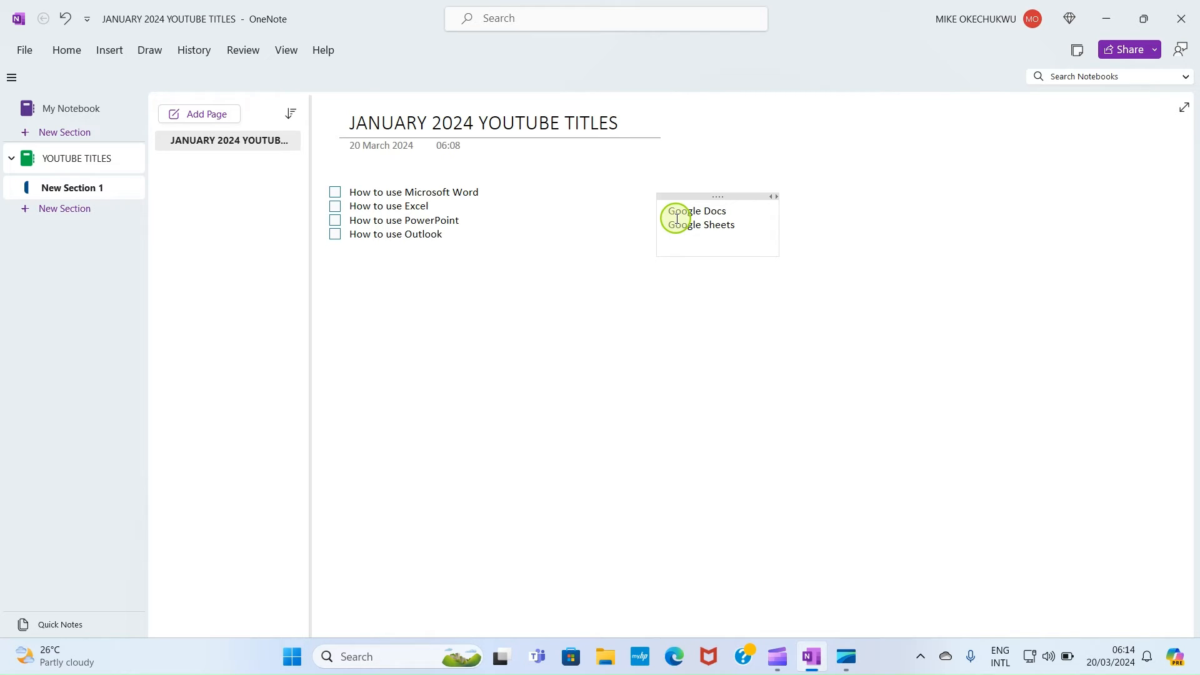
type("Google Drive")
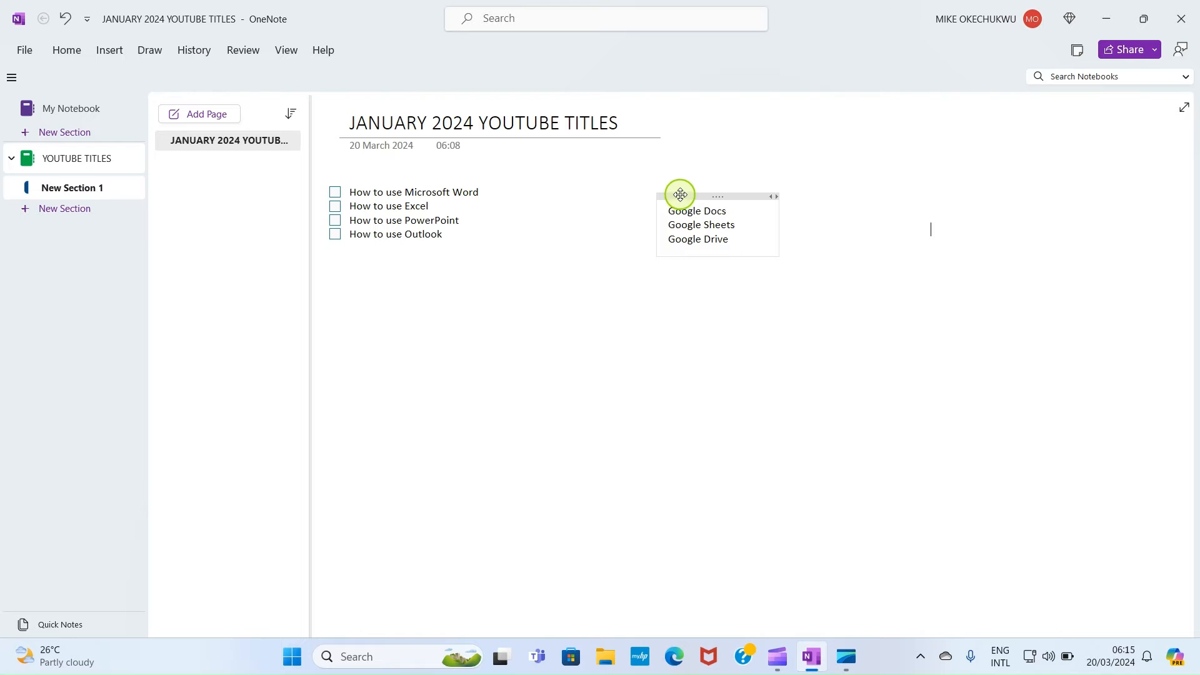
left_click_drag(680, 195, 343, 262)
left_click(631, 266)
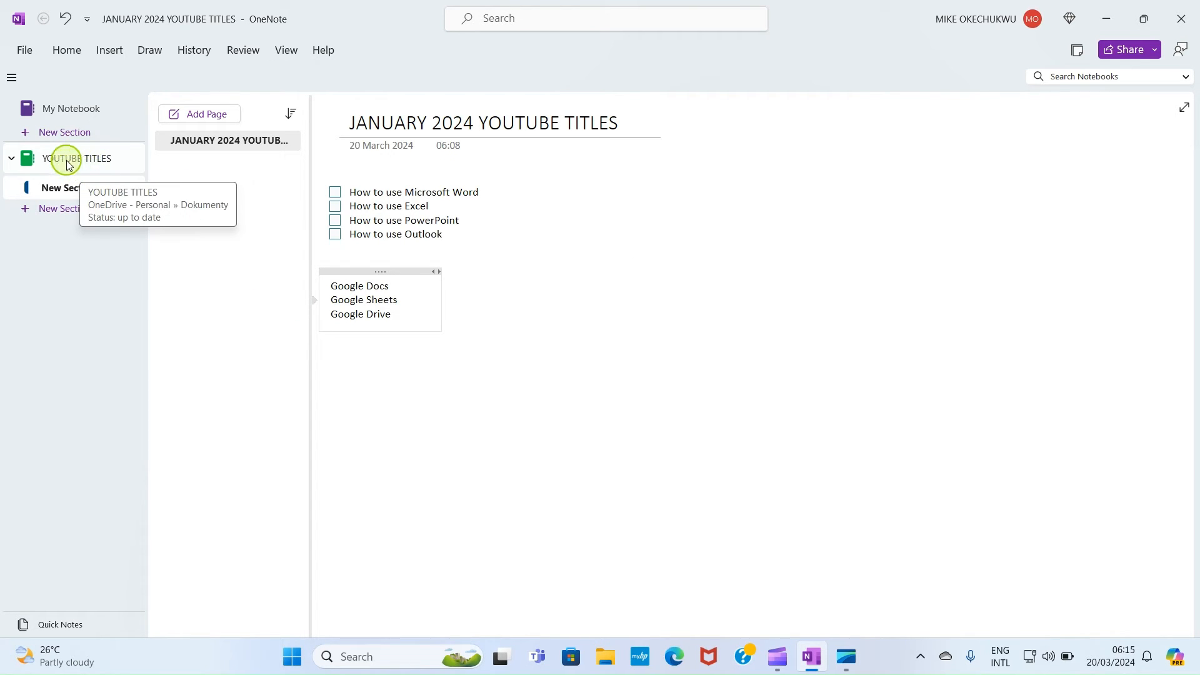
Add a page to the section and title it "FEBRUARY 2024 YOUTUBE TITLES".
left_click(211, 116)
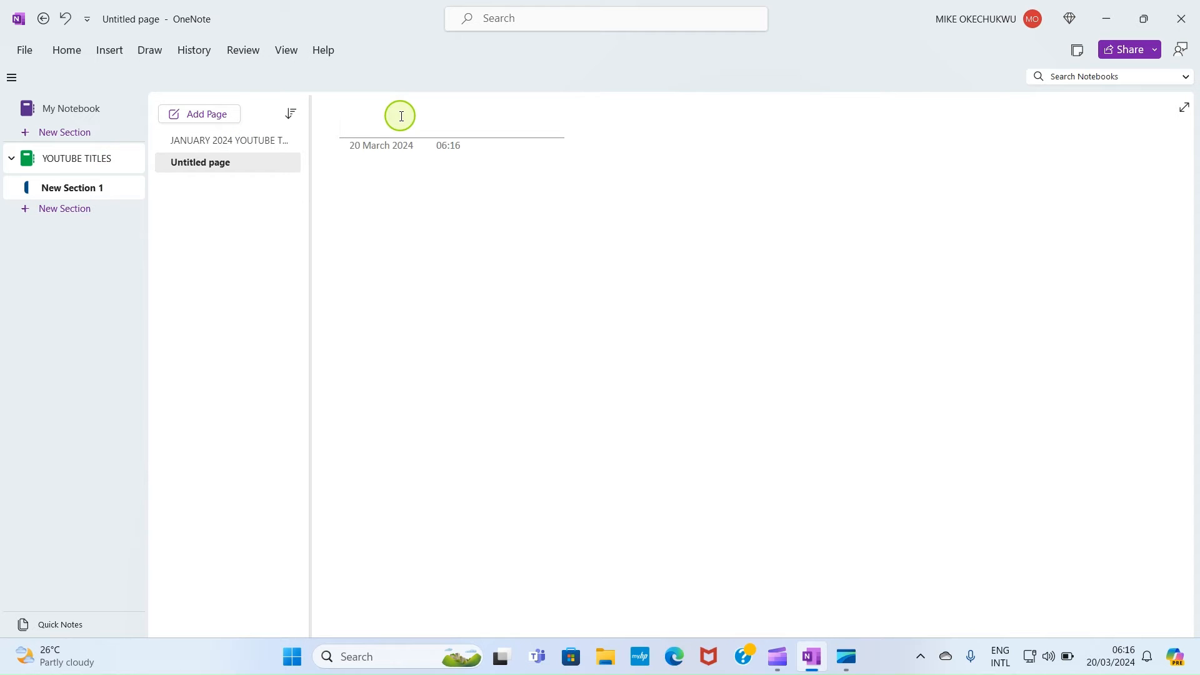
type("FEBRUARY 20")
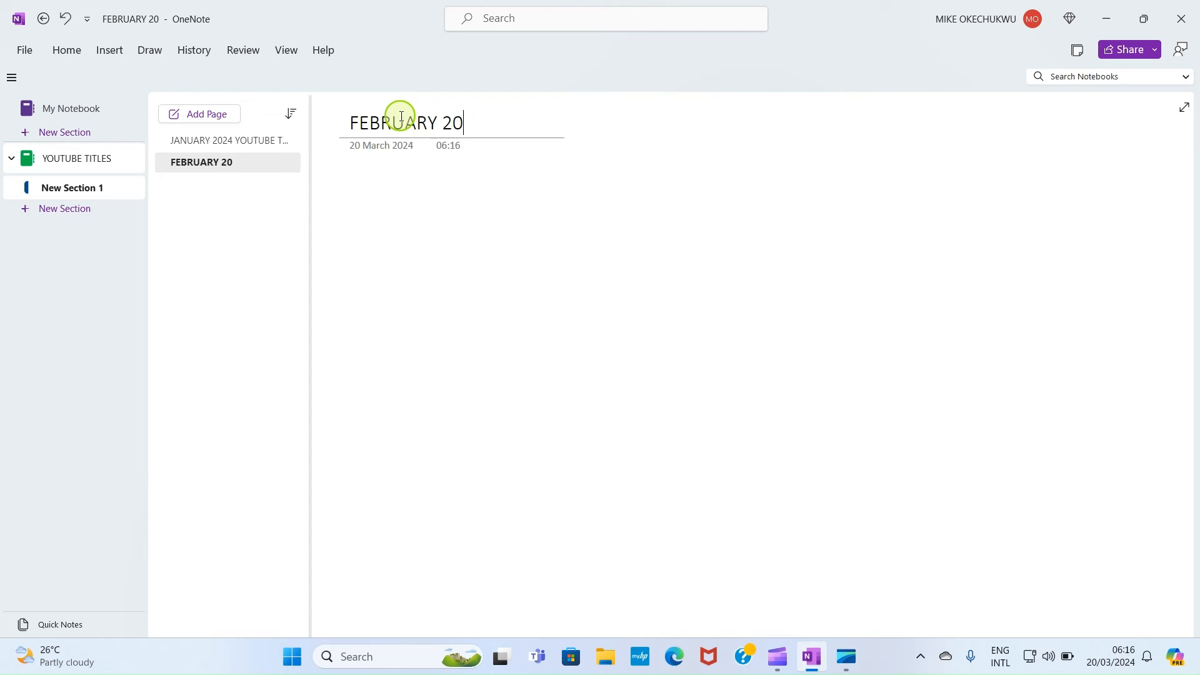
type("24 YOUTUBE TITLES")
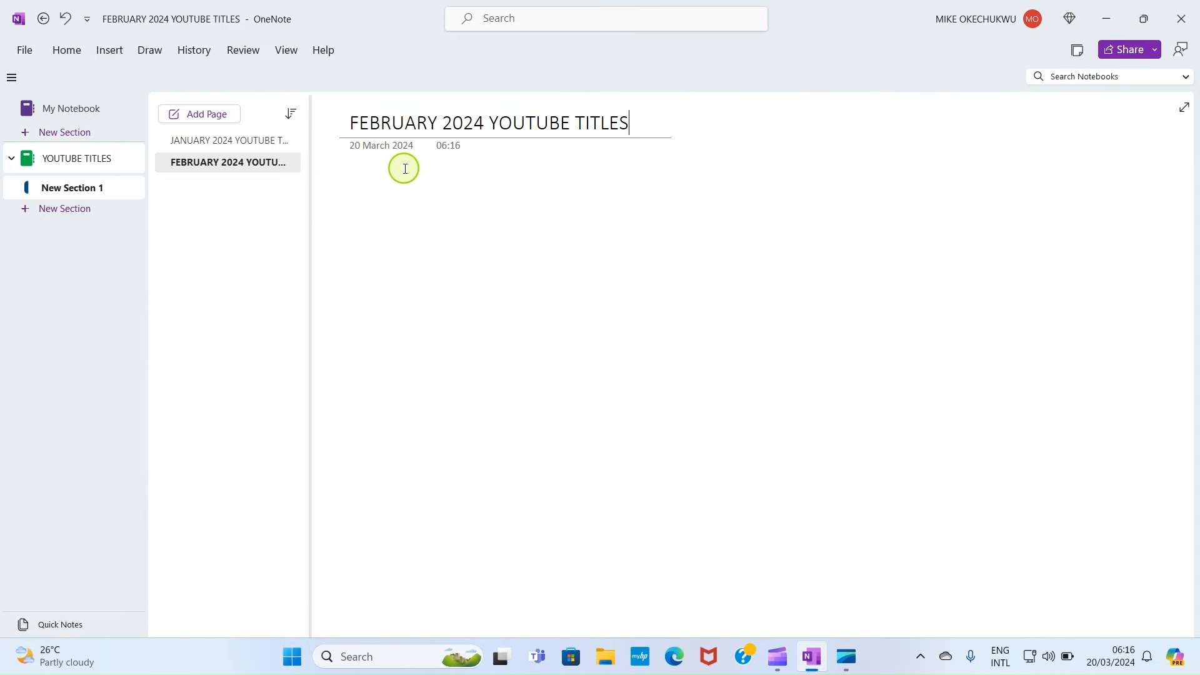
key("Return")
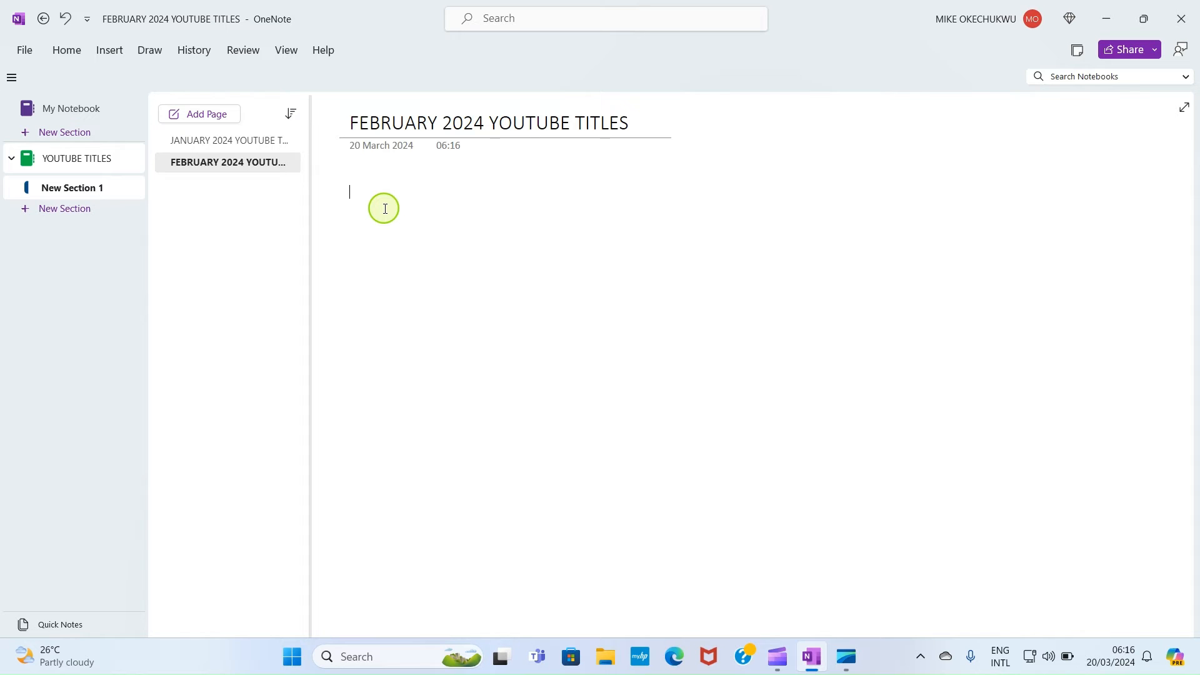
Write the lines "How to design flyer" and "How to Design Poster" in the February page's note.
type("How to design flyer")
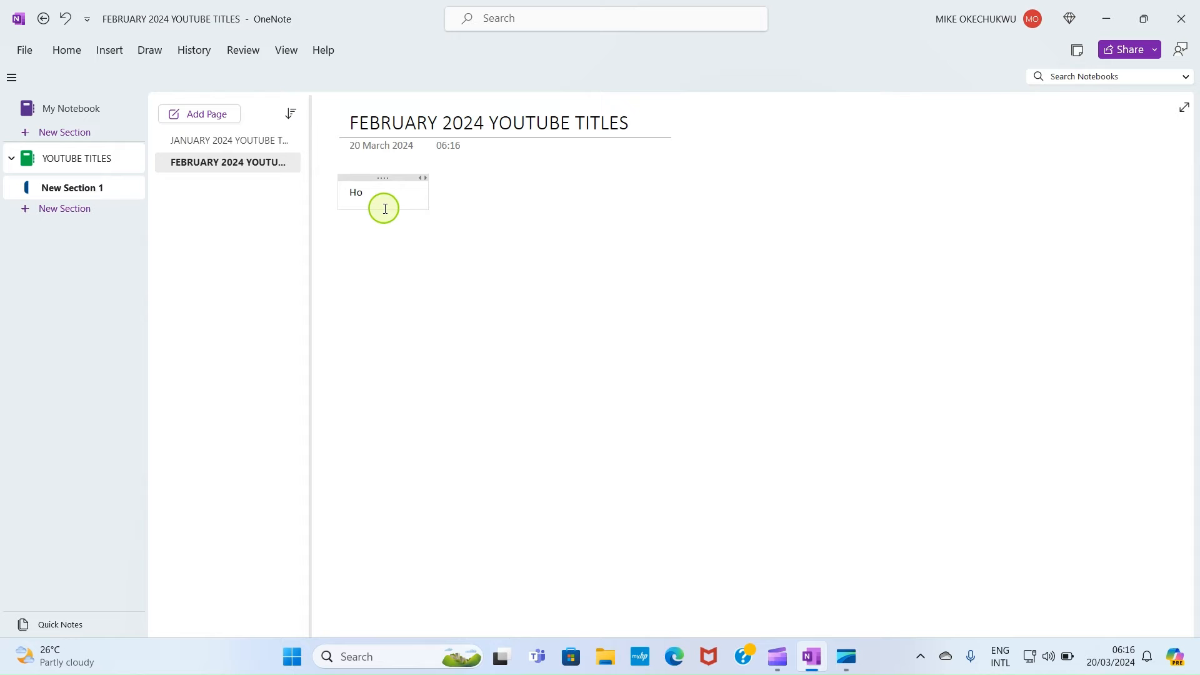
key("Return")
type("h")
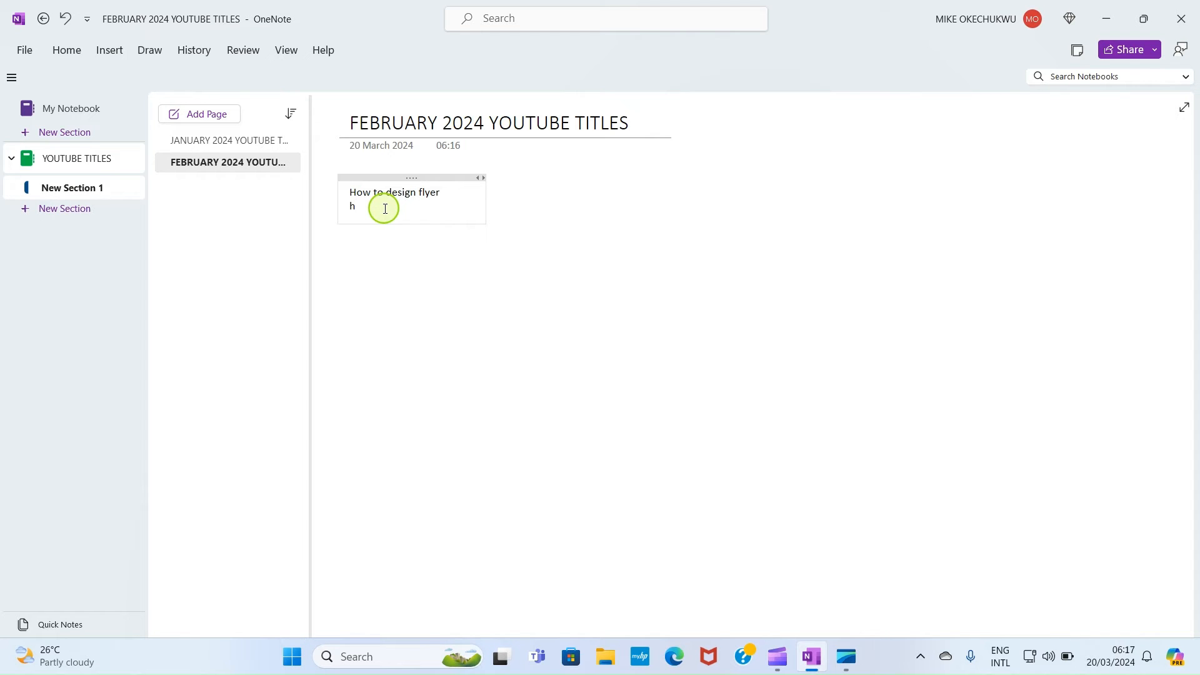
key("BackSpace")
type("How to Design Poester")
key("Return")
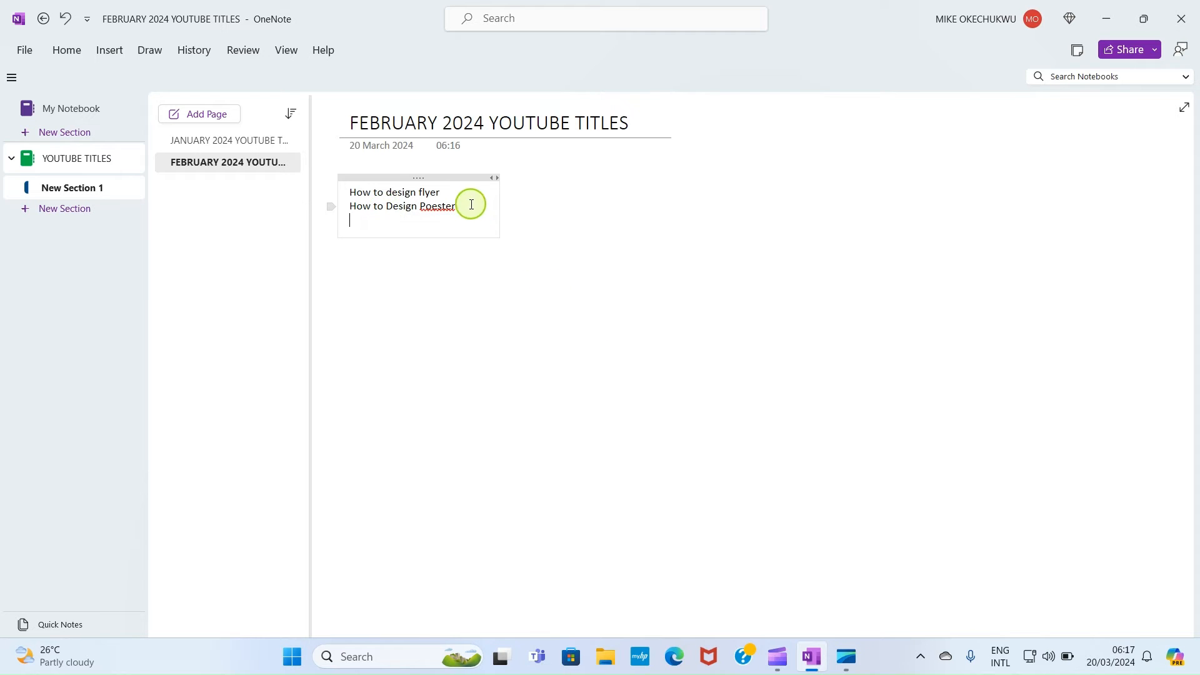
left_click(446, 203)
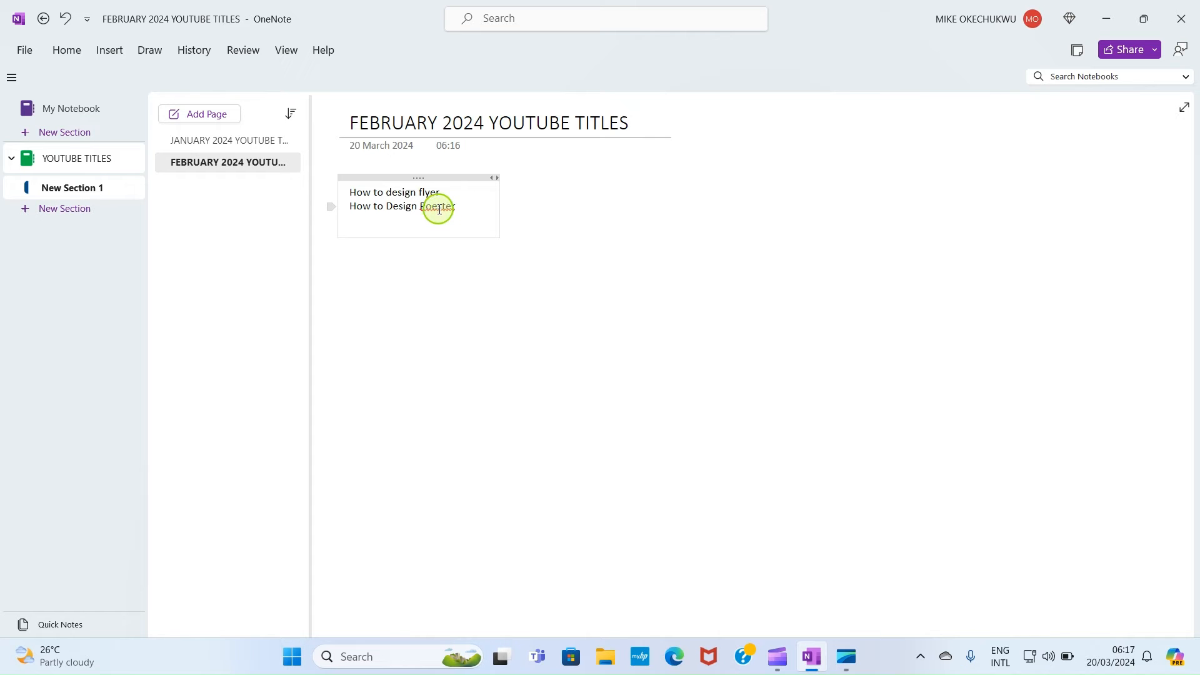
key("BackSpace")
Add "How to design book cover" as the third line of the February page's note.
left_click(368, 222)
type("H")
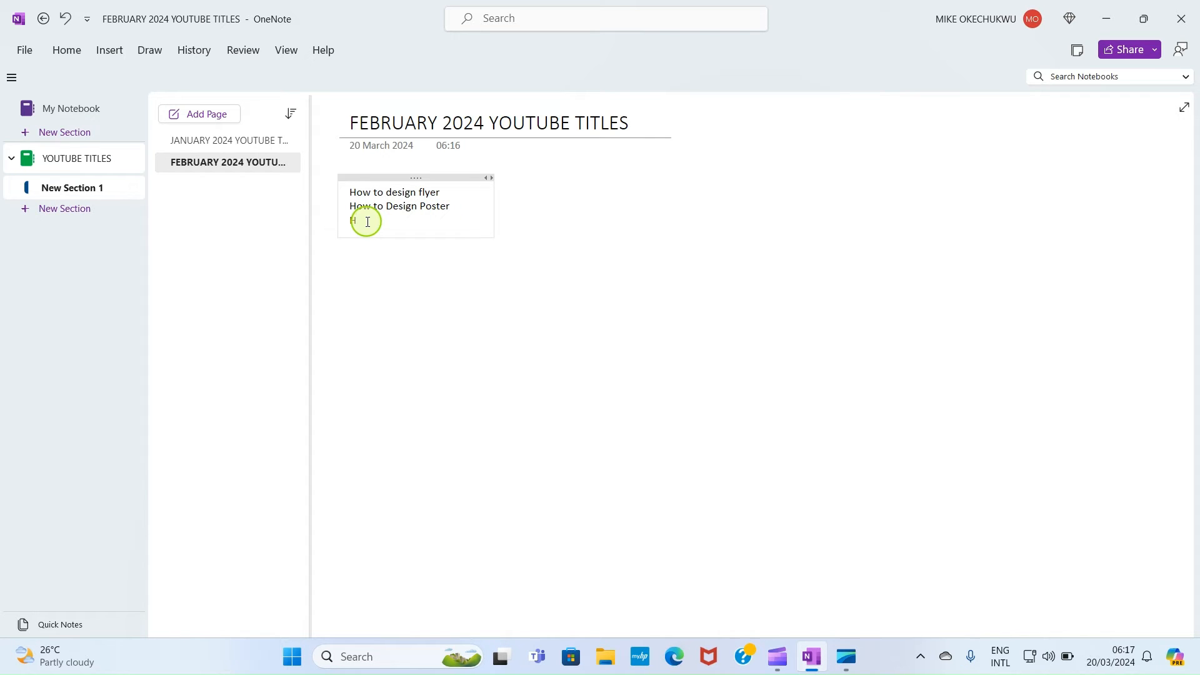
type("ow to design book cover")
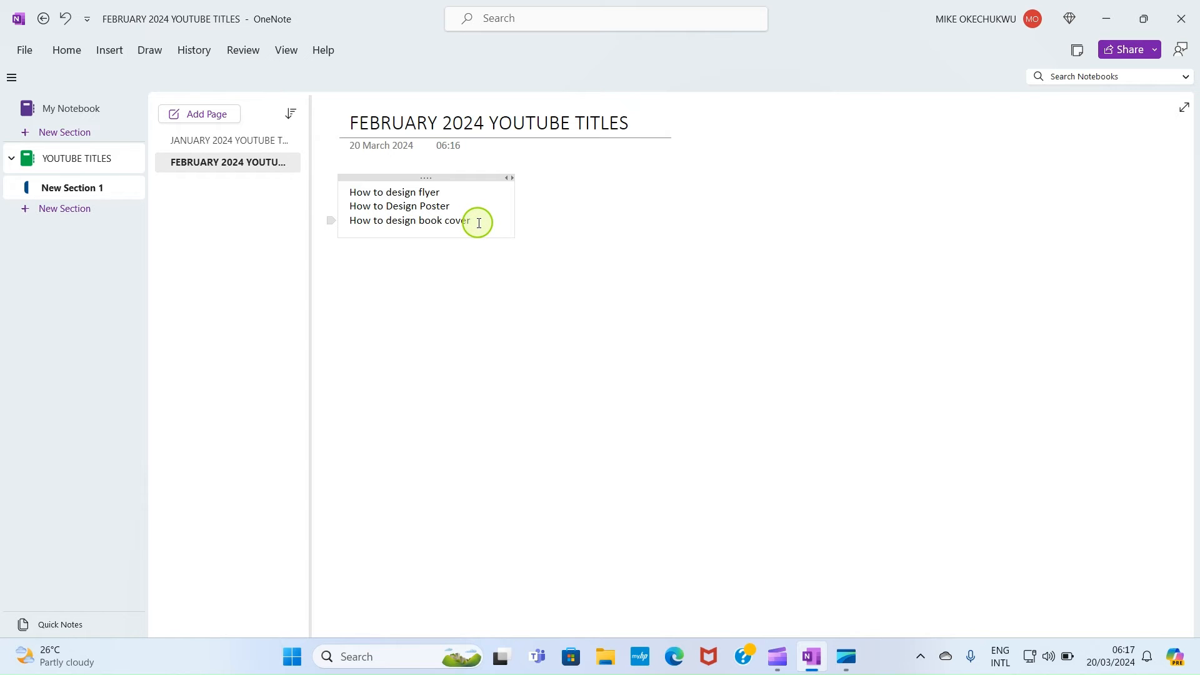
Format all three lines of the February page's note in Arial Black, size 12.
left_click_drag(478, 223, 348, 188)
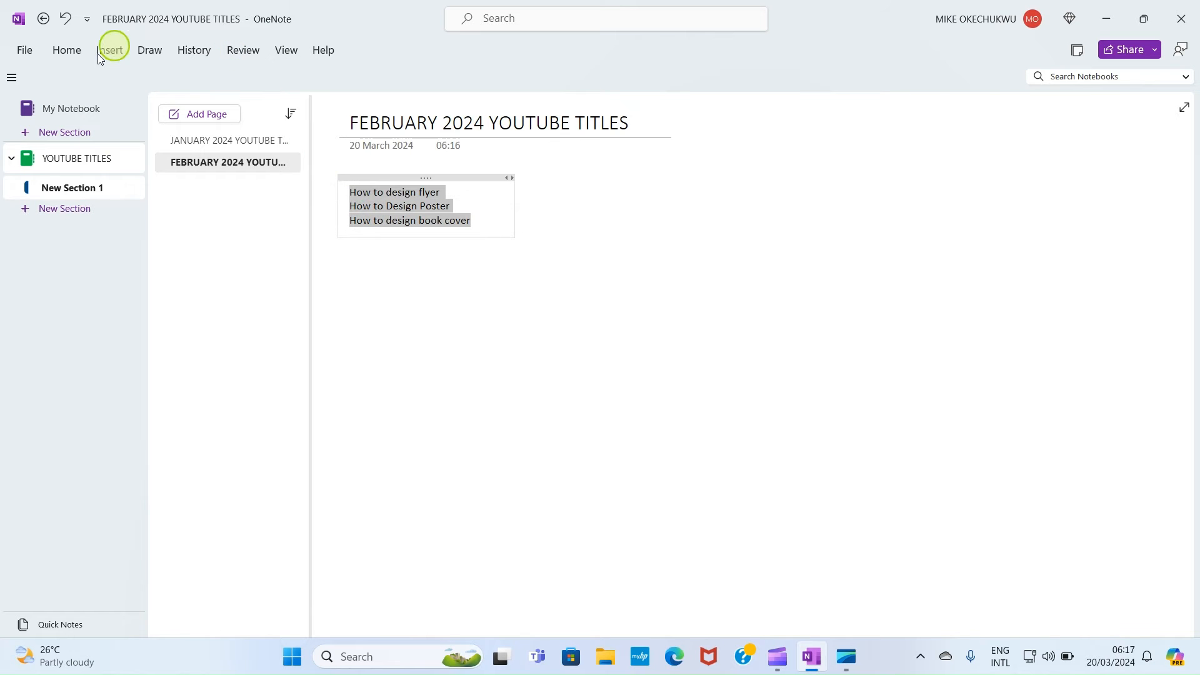
left_click(62, 54)
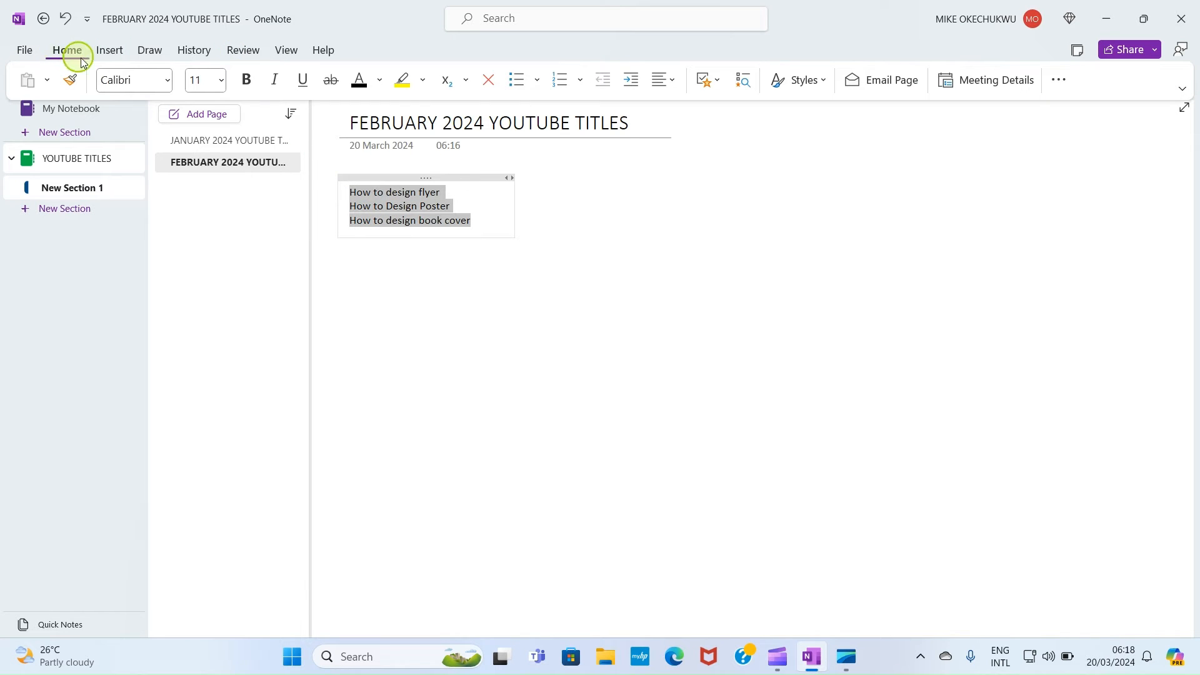
left_click(168, 80)
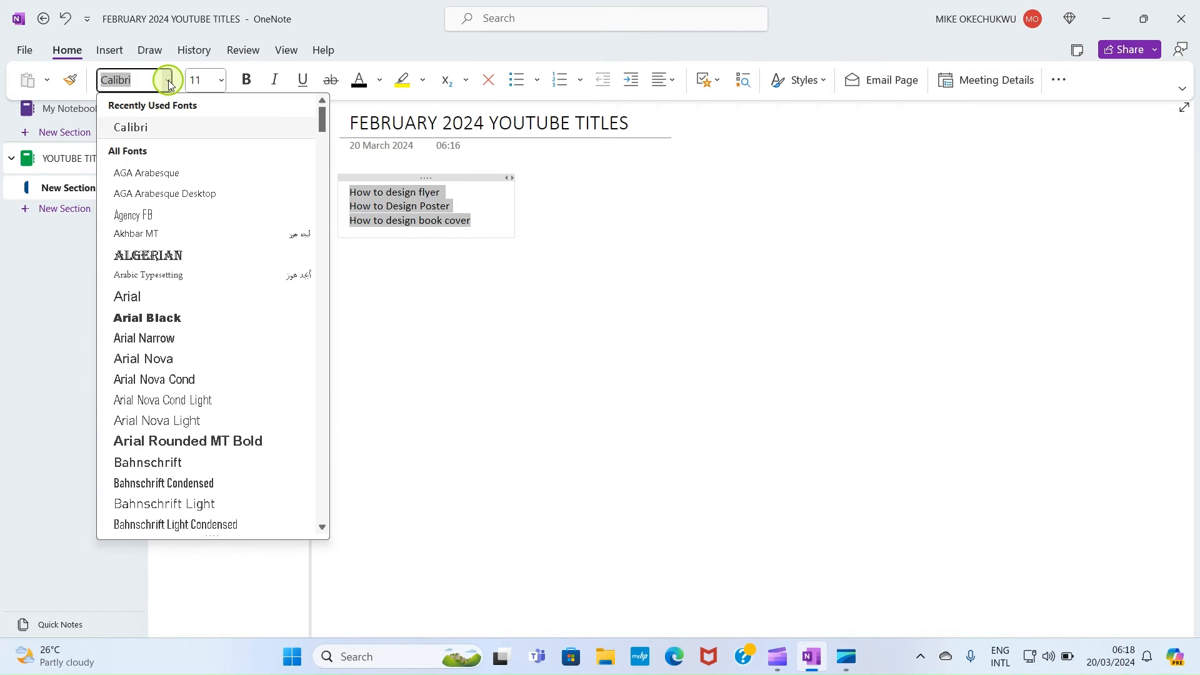
left_click(161, 318)
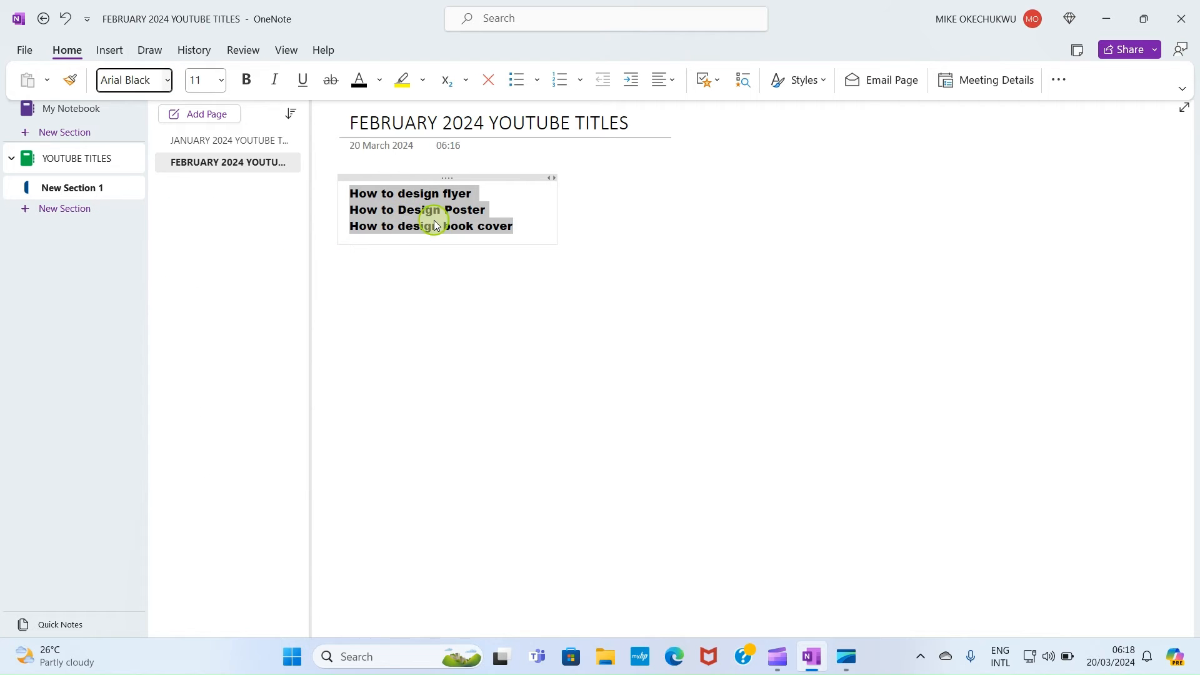
left_click(219, 84)
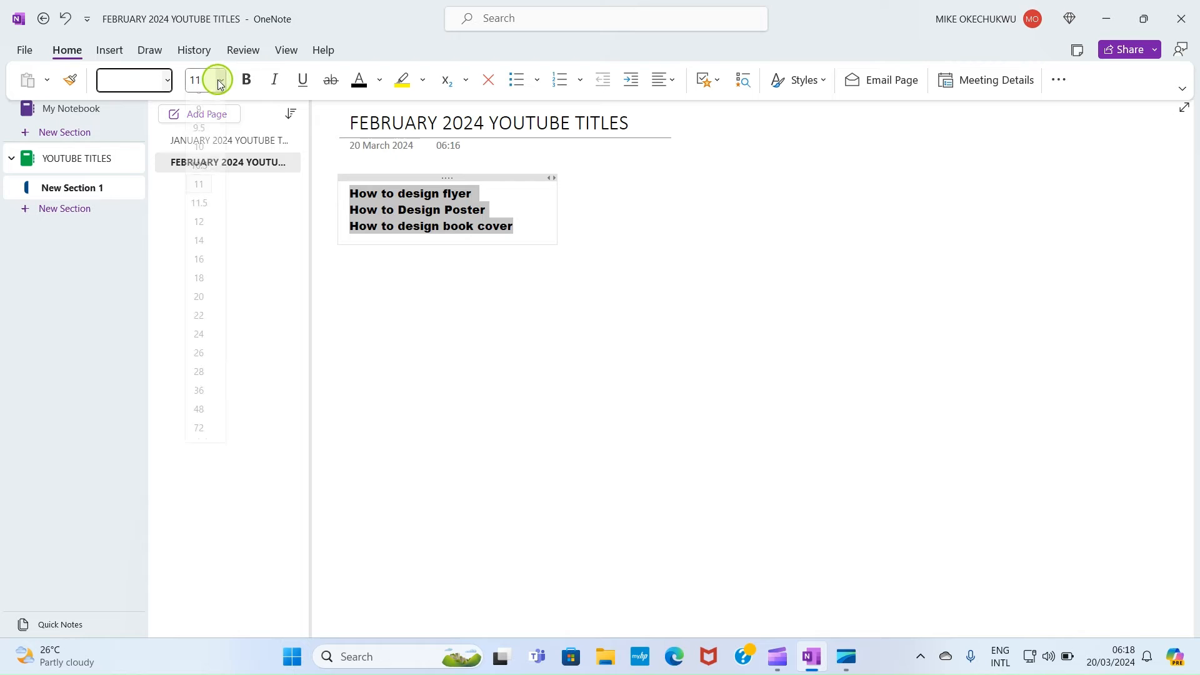
left_click(202, 238)
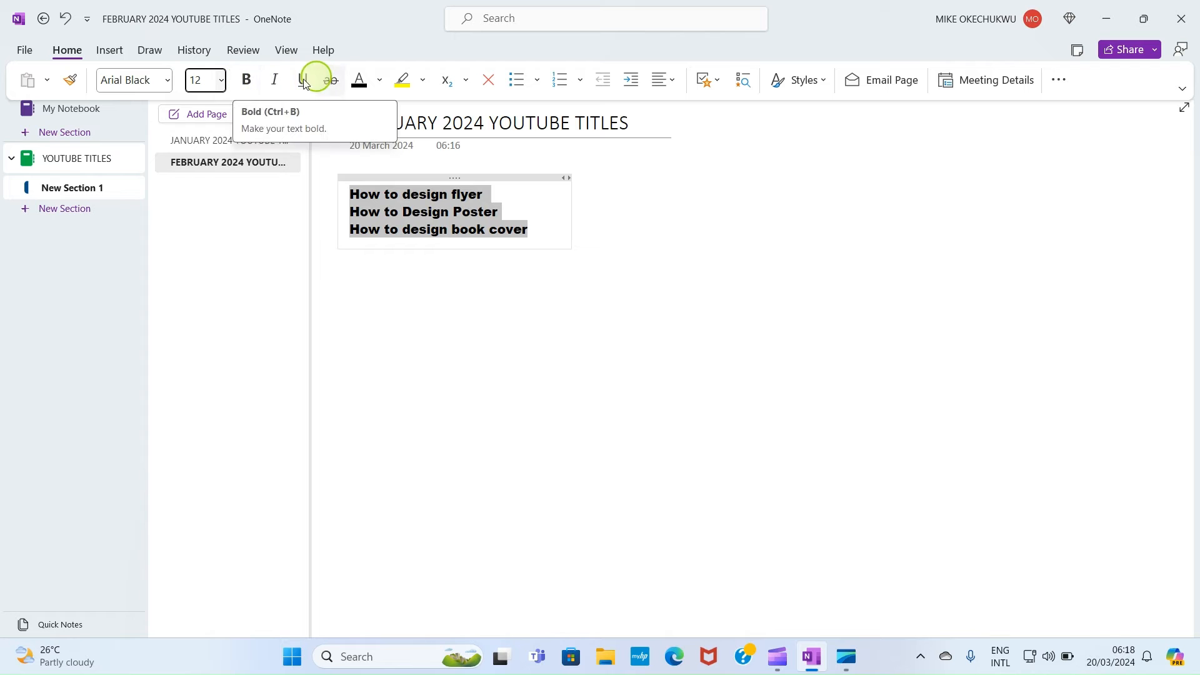
Make the three lines of the February note bold, italic and underlined.
left_click(245, 79)
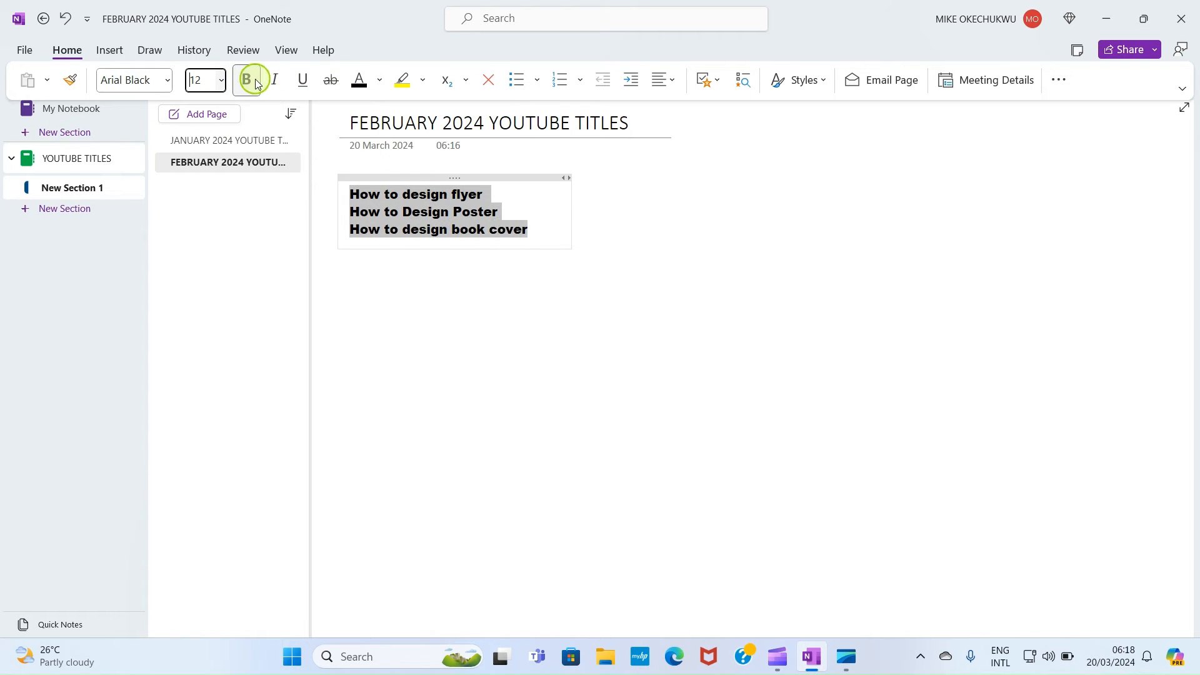
left_click(276, 81)
left_click(299, 86)
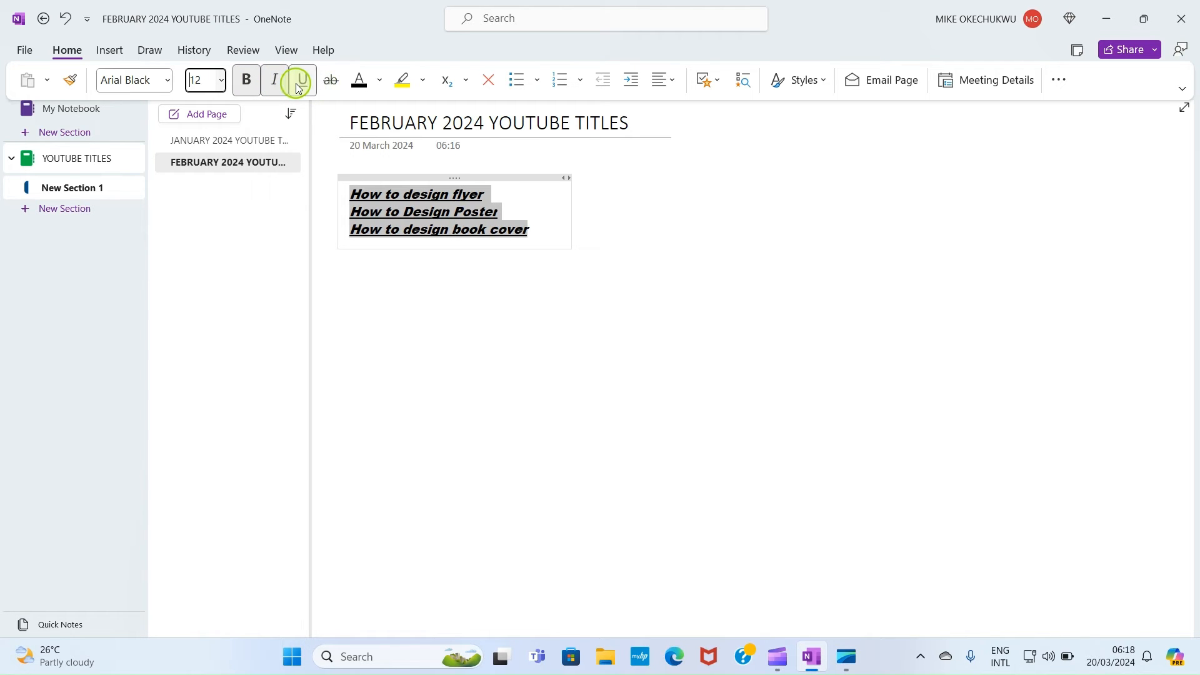
left_click(333, 86)
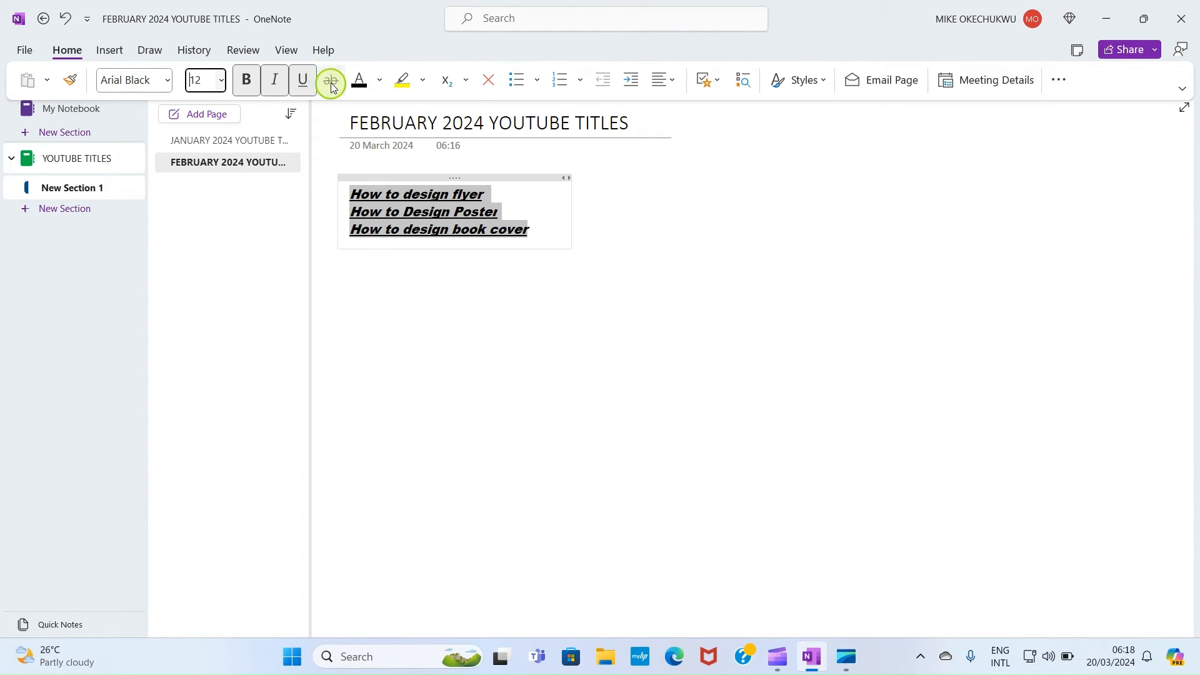
Try an orange theme colour on the three note lines, and settle on the standard green as their font colour.
left_click(381, 82)
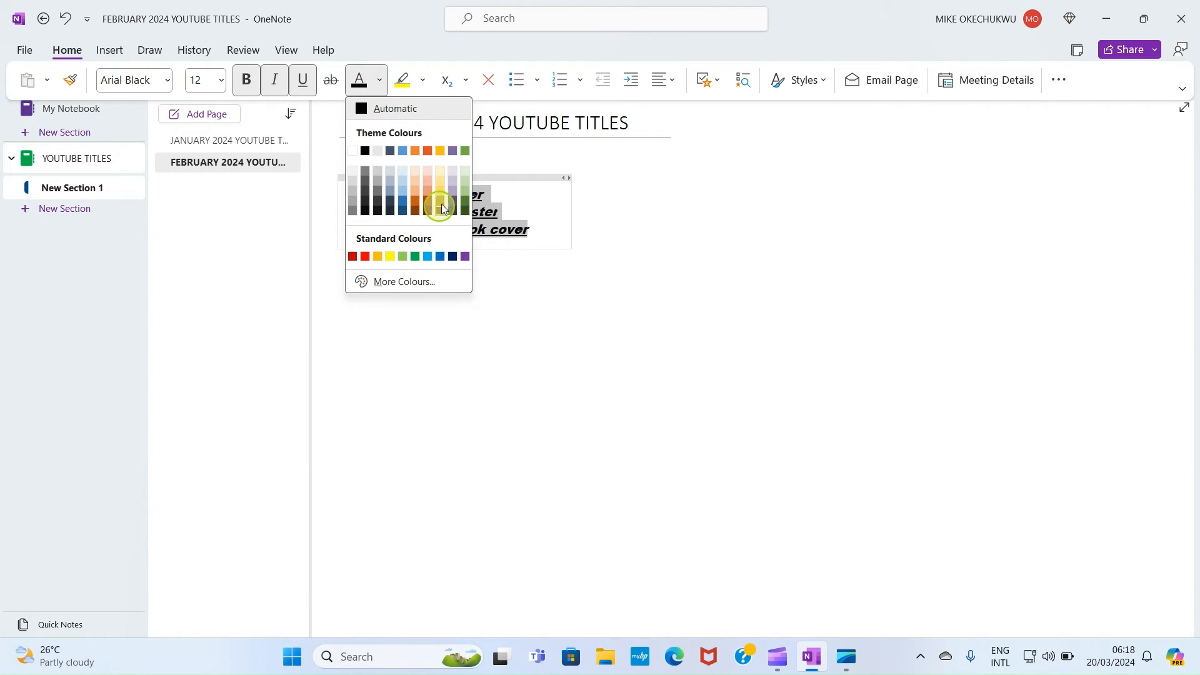
left_click(419, 151)
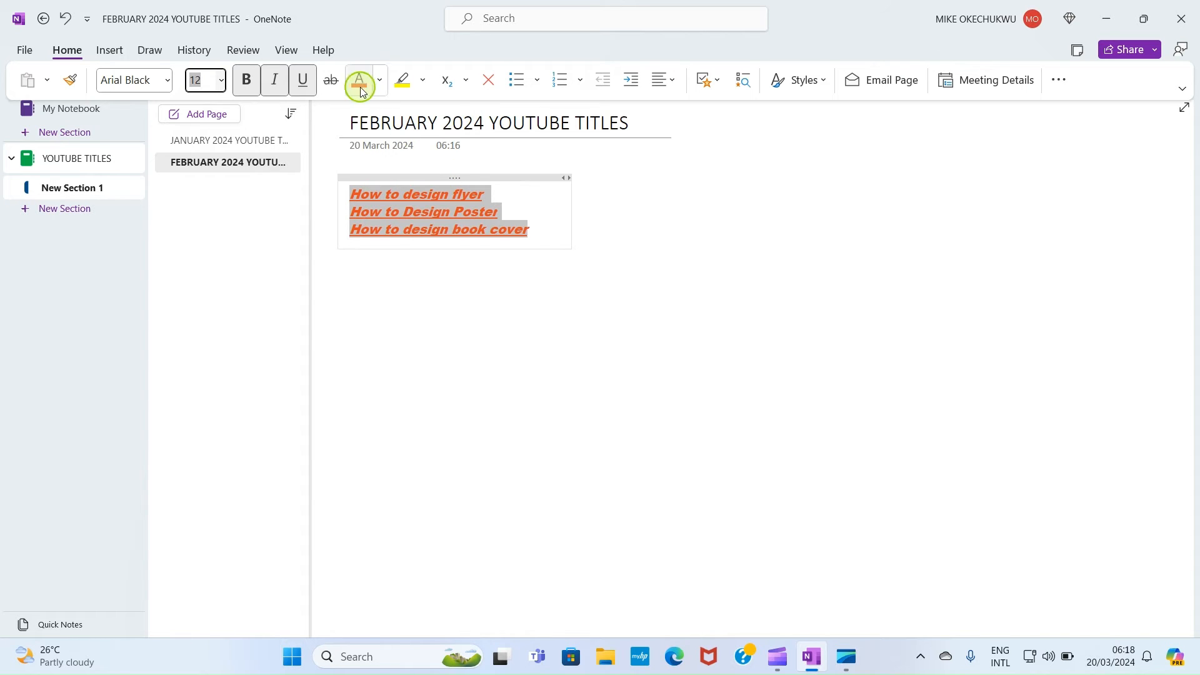
left_click(380, 80)
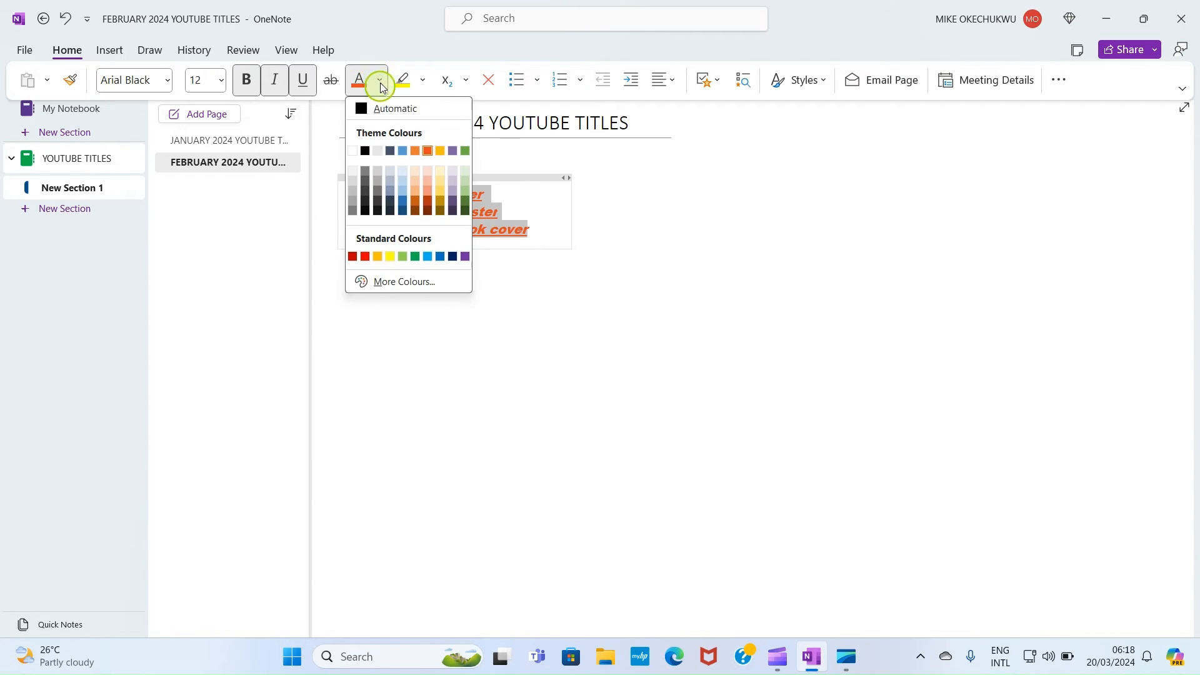
left_click(416, 257)
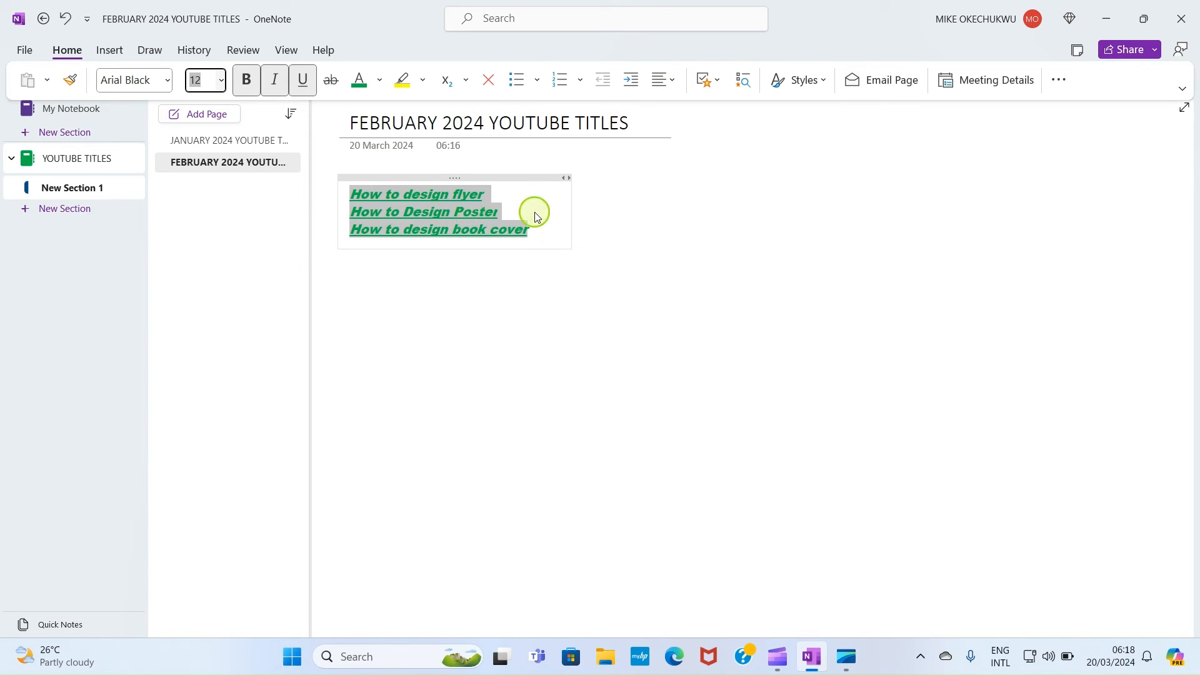
left_click(536, 233)
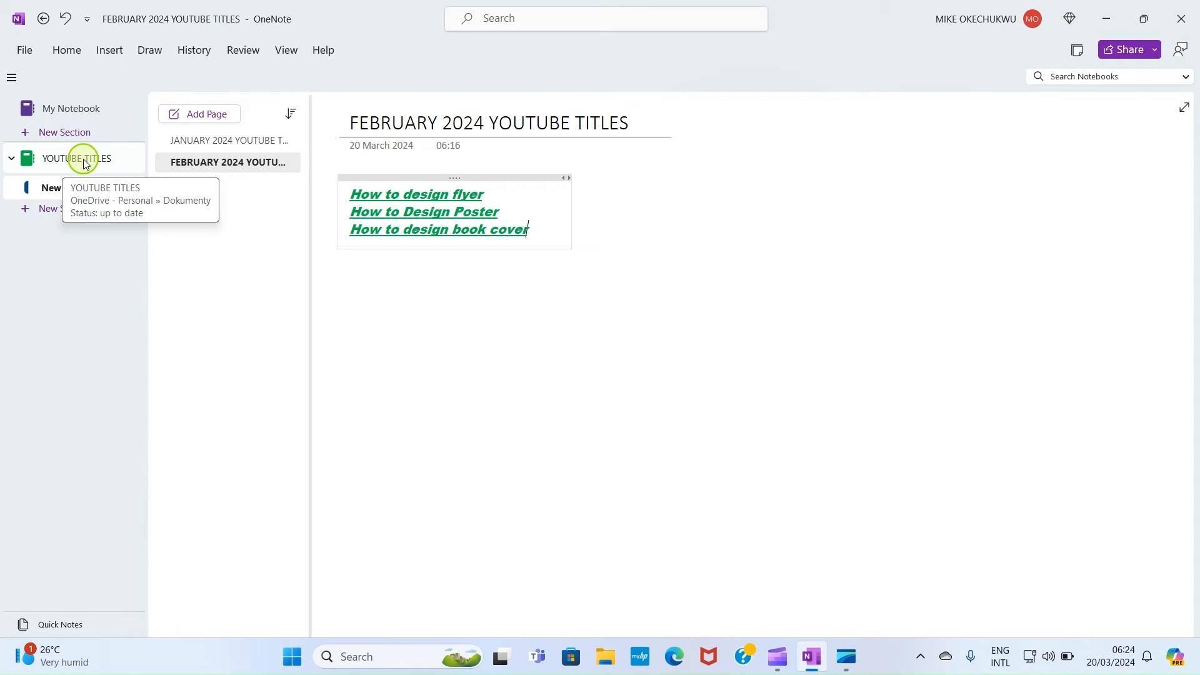
View the contents of My Notebook and return to the YOUTUBE TITLES notebook.
left_click(55, 113)
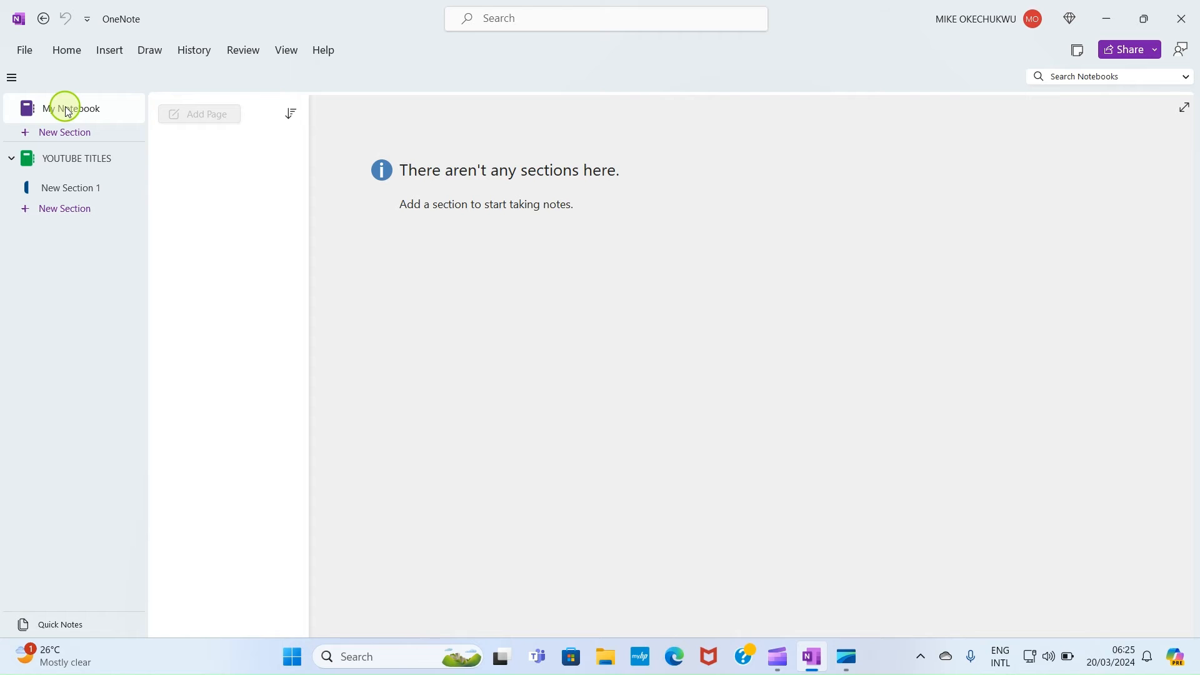
left_click(66, 162)
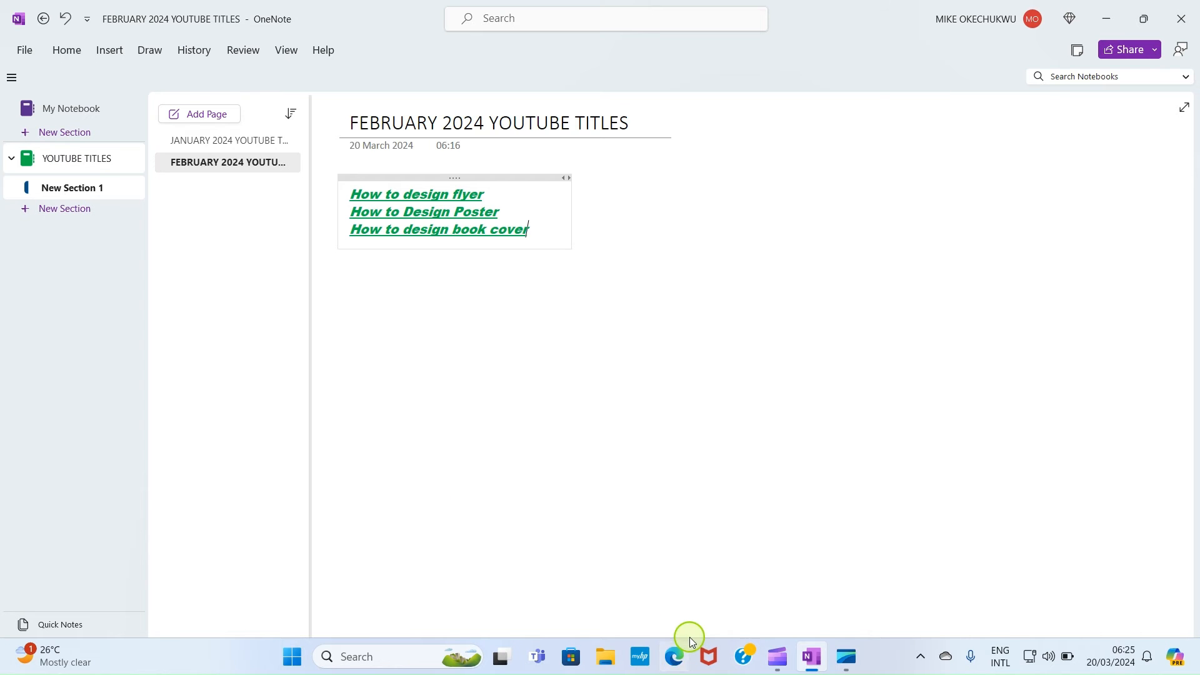
Switch to Microsoft Edge, go to OneDrive and locate the YOUTUBE TITLES notebook in the Dokumenty folder.
left_click(675, 664)
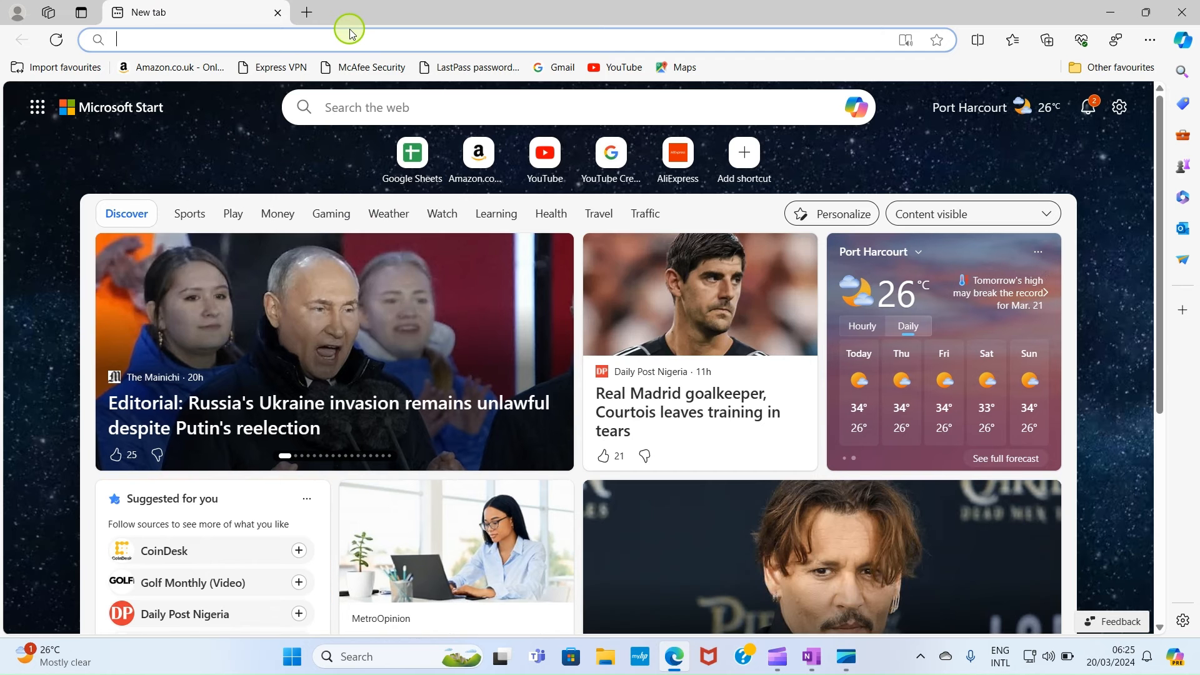
type("one")
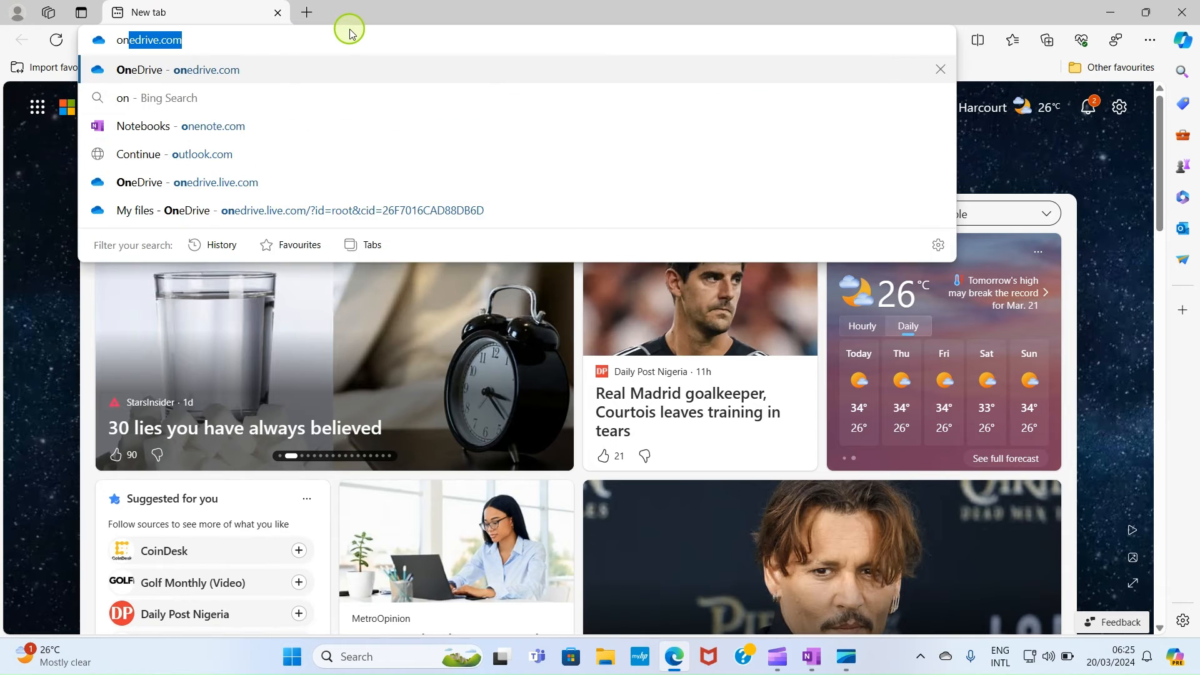
left_click(249, 69)
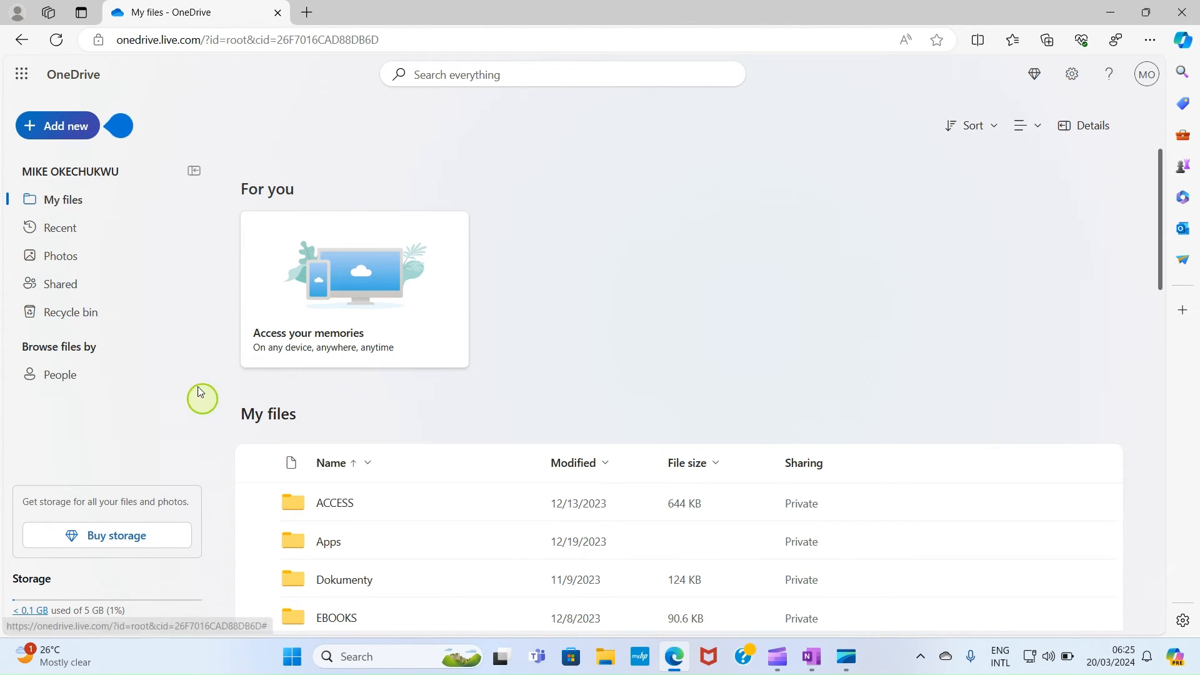
scroll(548, 474, "down", 3)
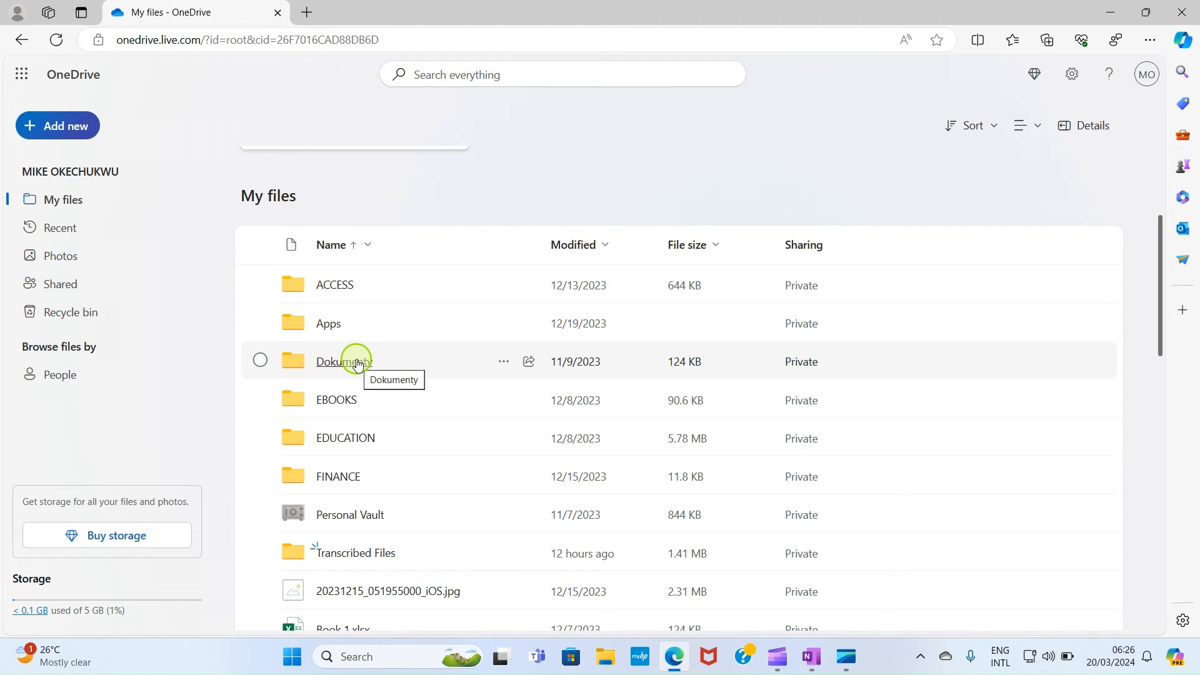
left_click(358, 364)
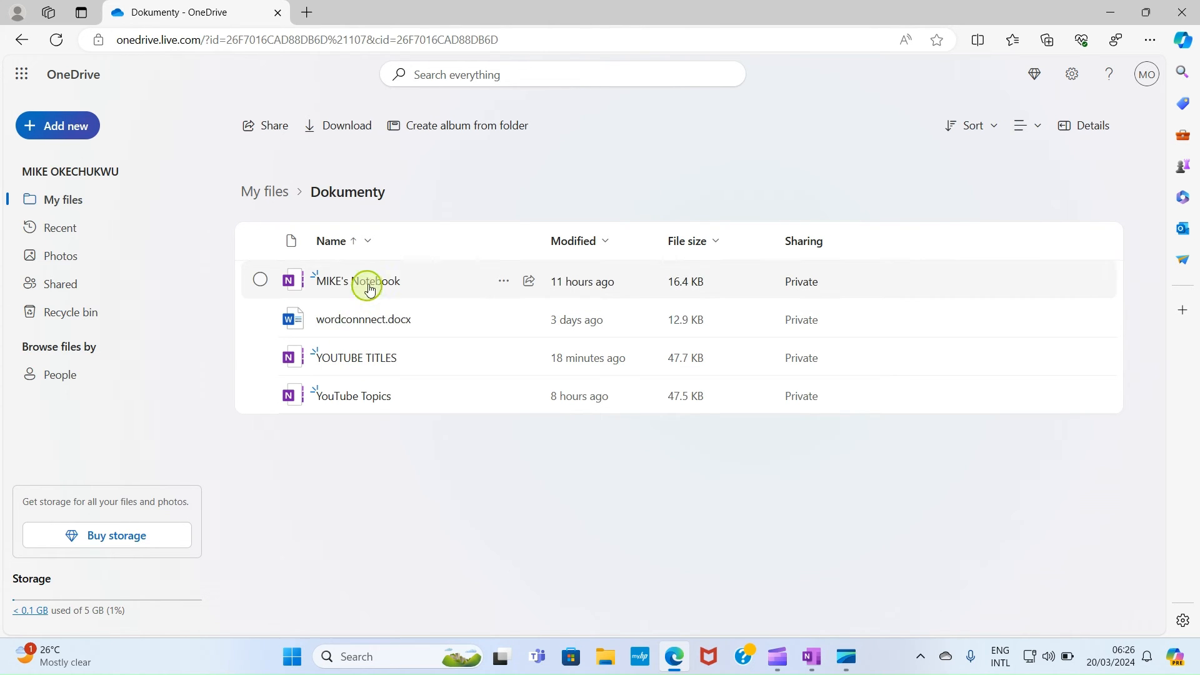
left_click(366, 358)
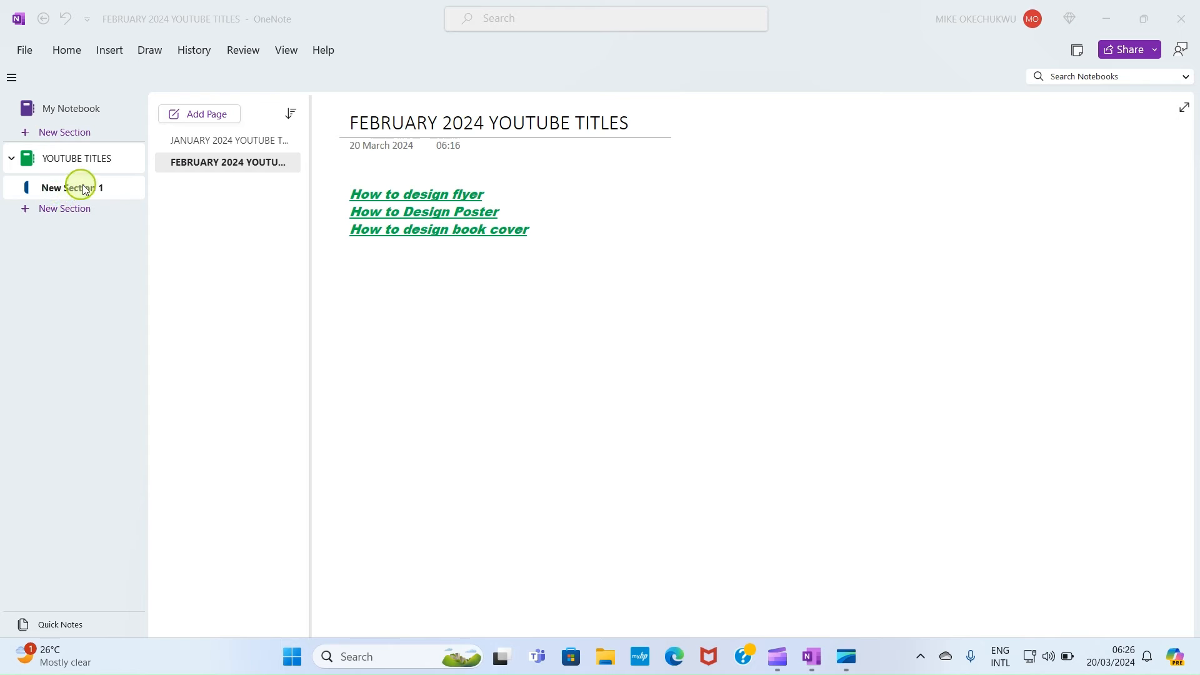
Back in OneNote, add a second section to the YOUTUBE TITLES notebook and title its page "TOOLS FOR JANUARY VIDEO TITLES".
left_click(109, 188)
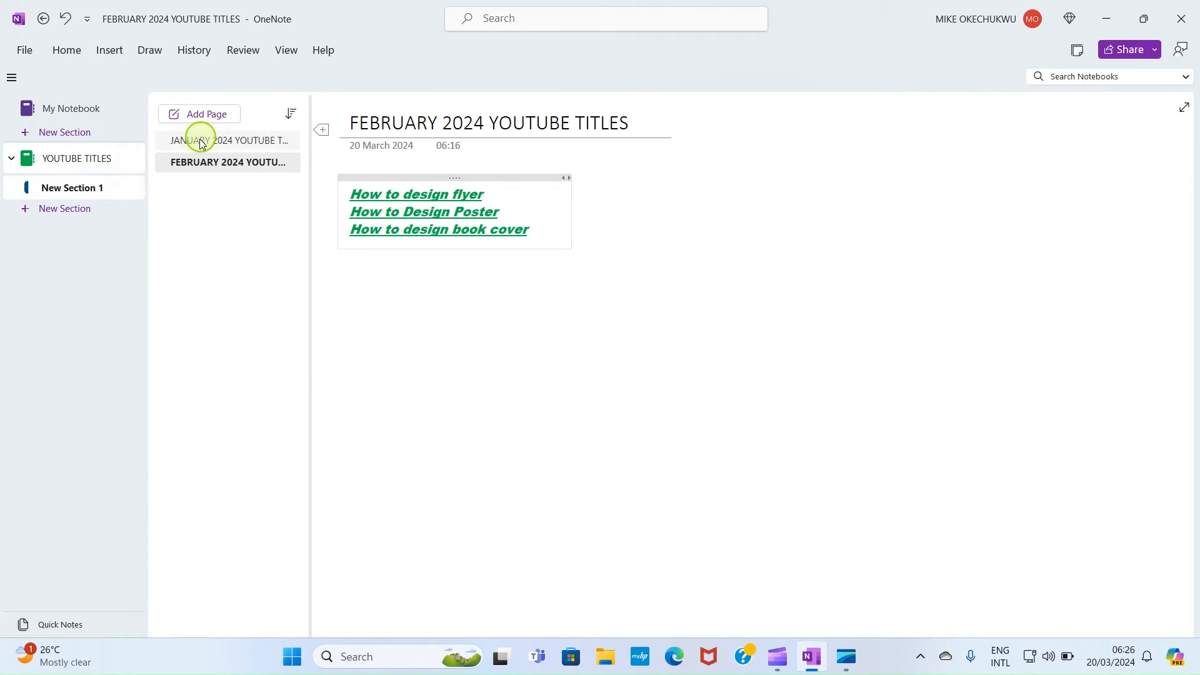
left_click(194, 167)
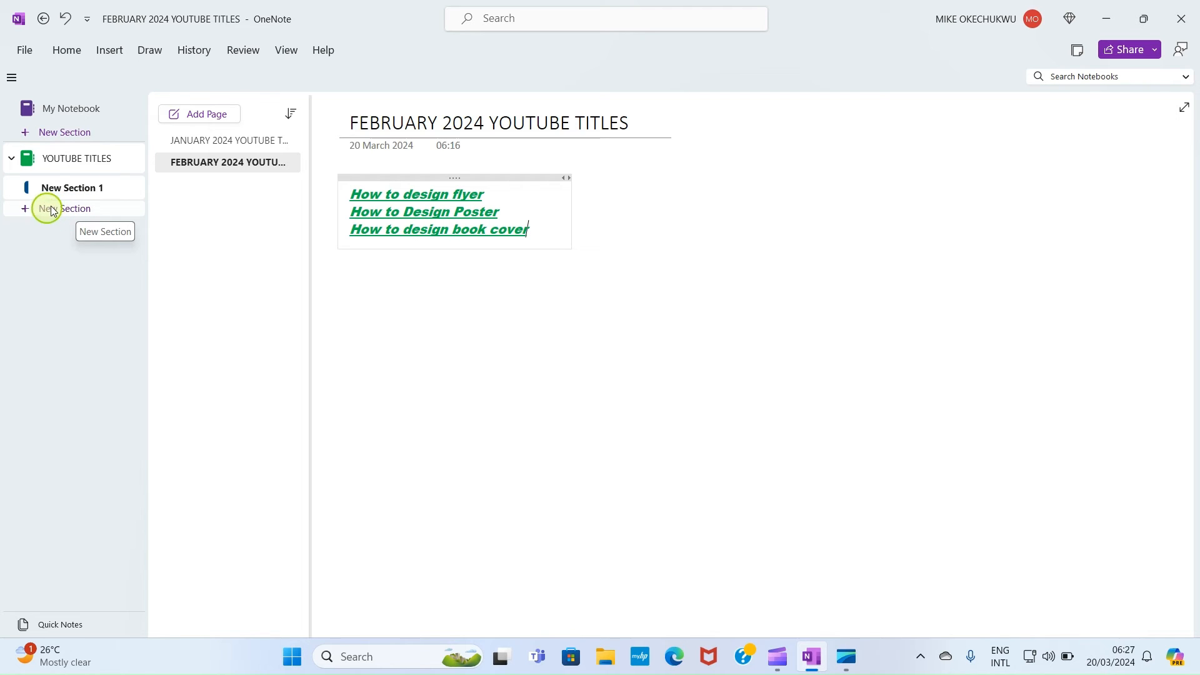
left_click(50, 210)
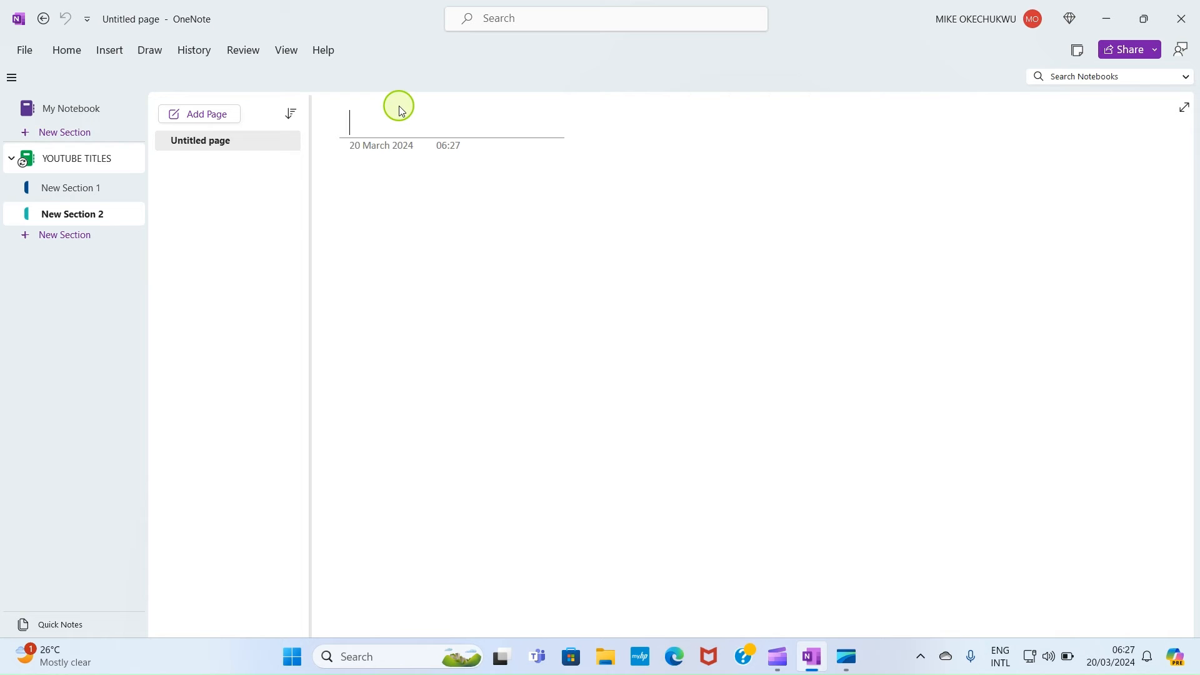
type("T")
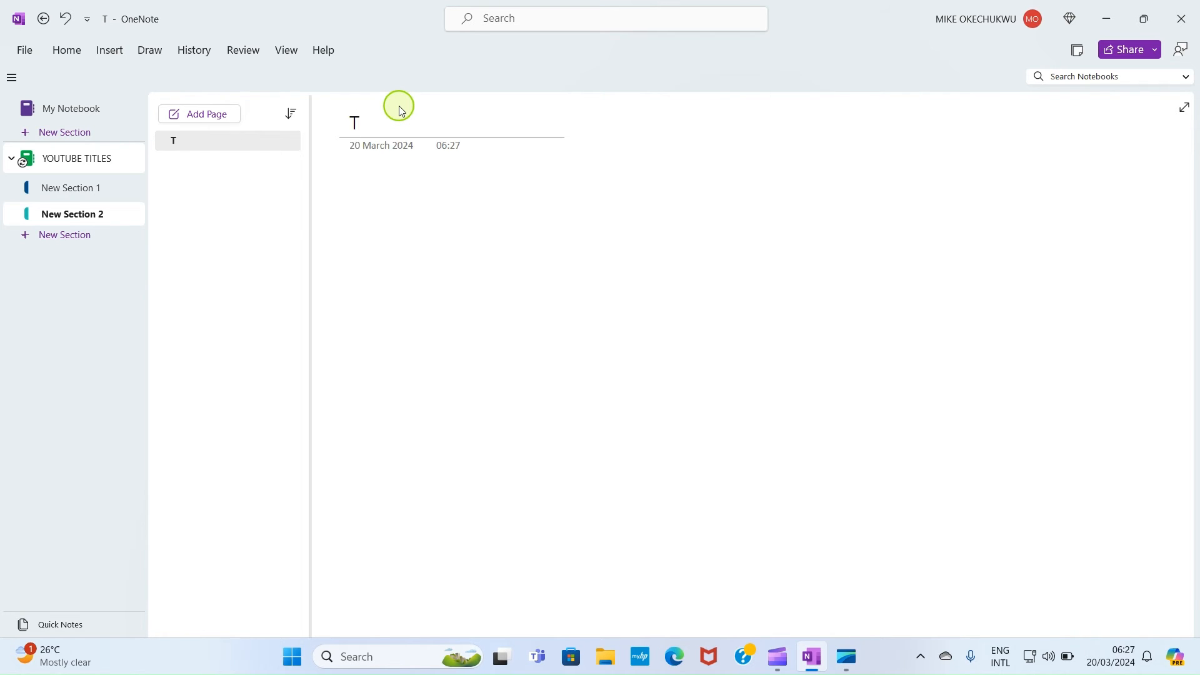
type("ool")
key("BackSpace")
key("BackSpace")
key("BackSpace")
type("OOLS FOR ")
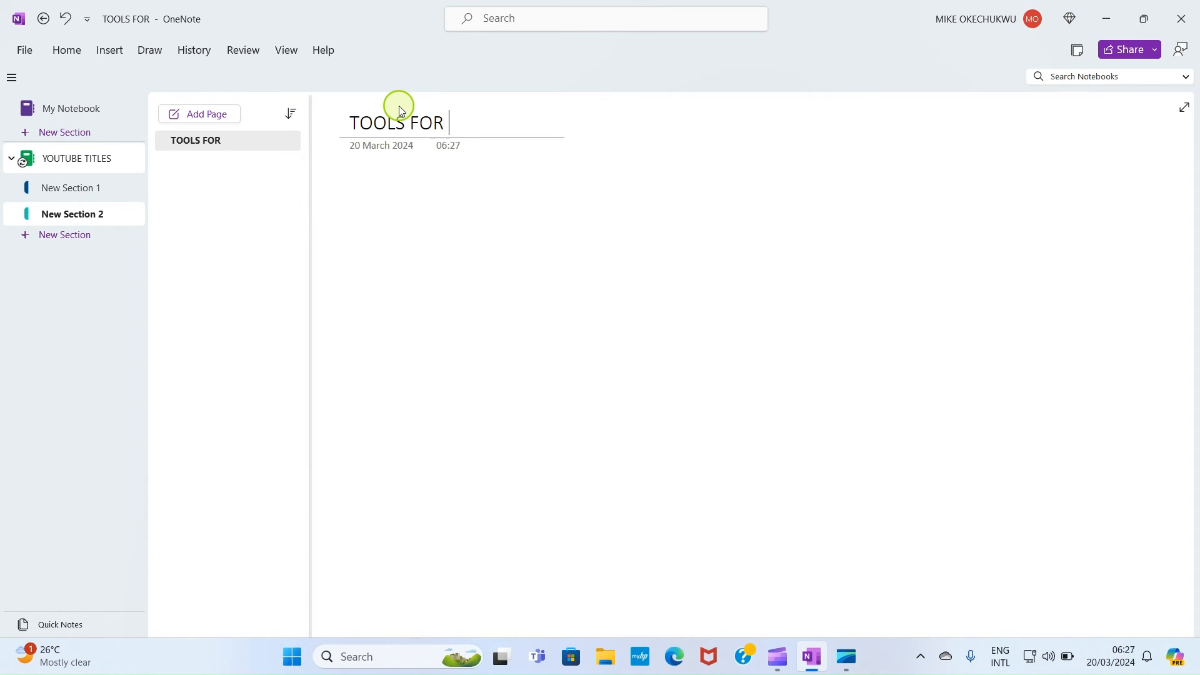
type("JANUARY VIDEO TITLES")
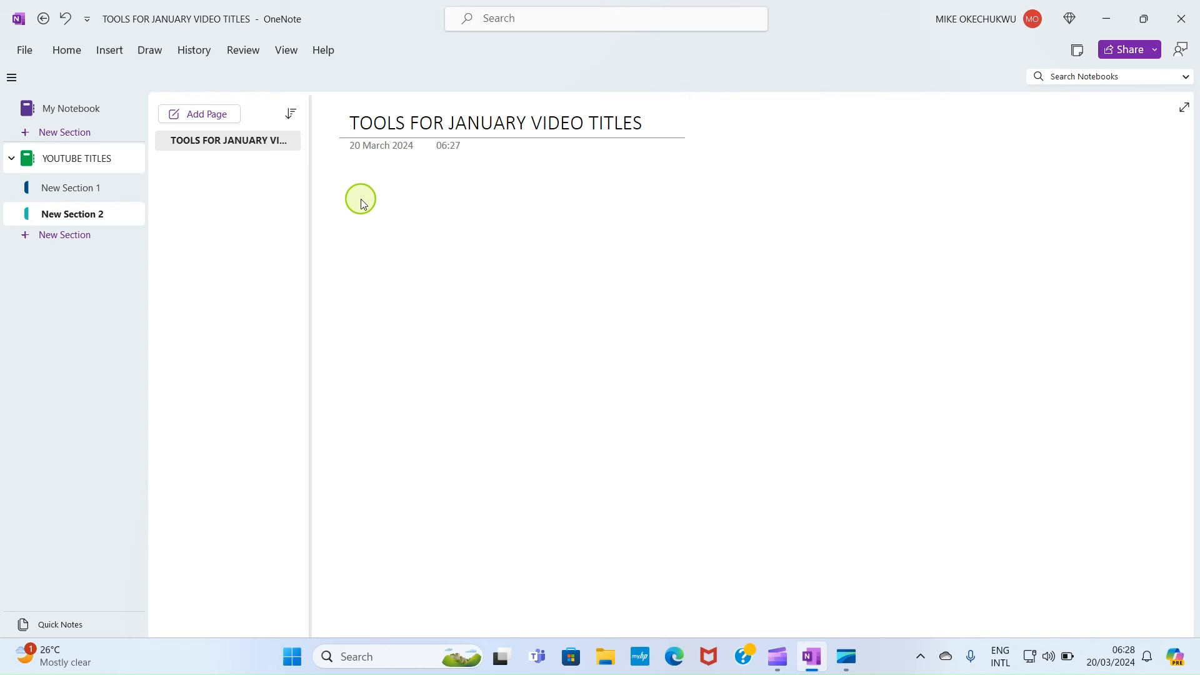
Write a note on the tools page with the lines "Microsoft 365 suite" and "Google Workspace suite".
type("Micr")
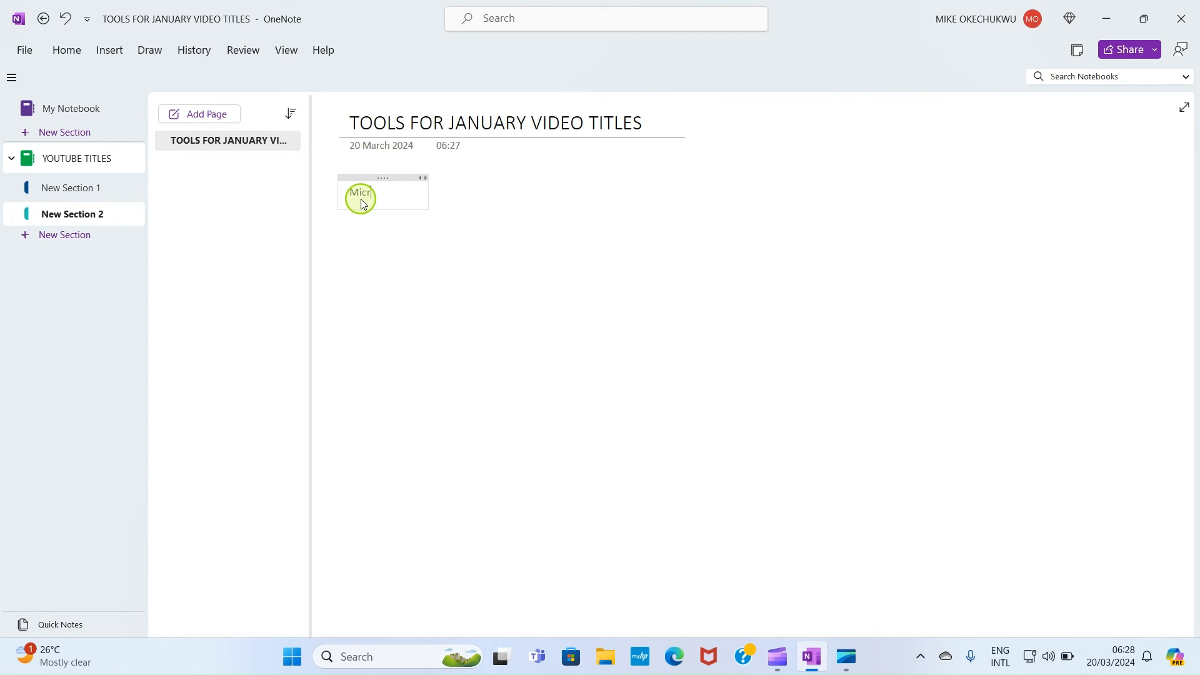
type("osoft 365 suite")
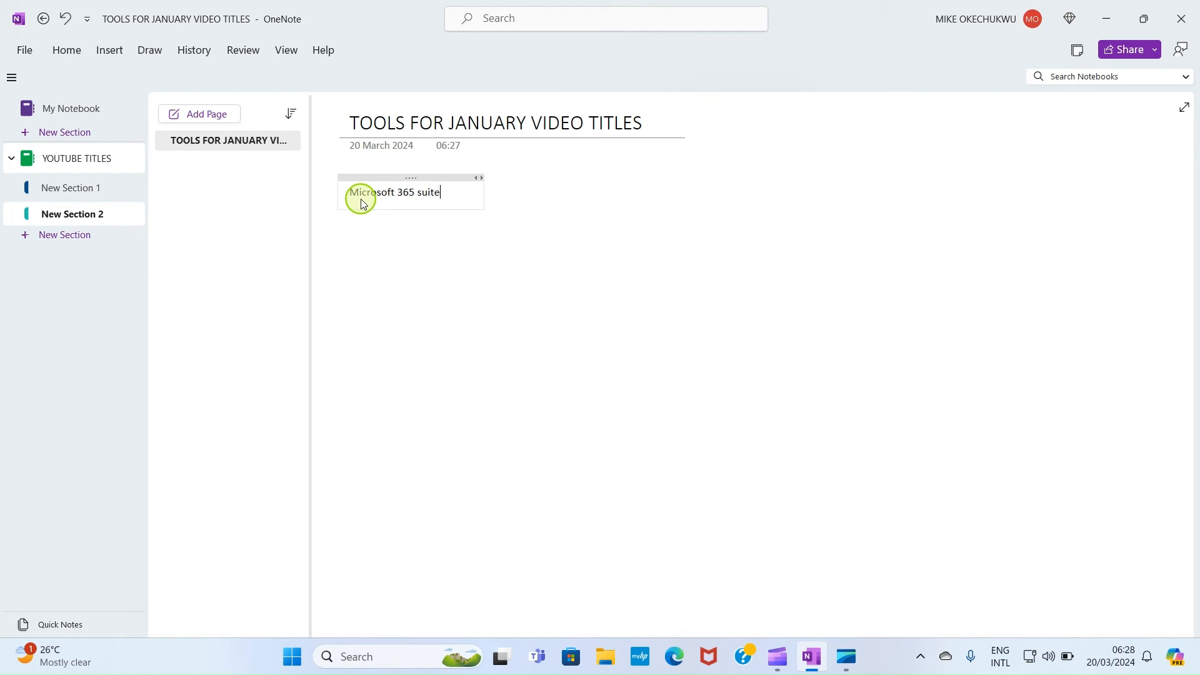
key("Return")
type("Google Workspace suite")
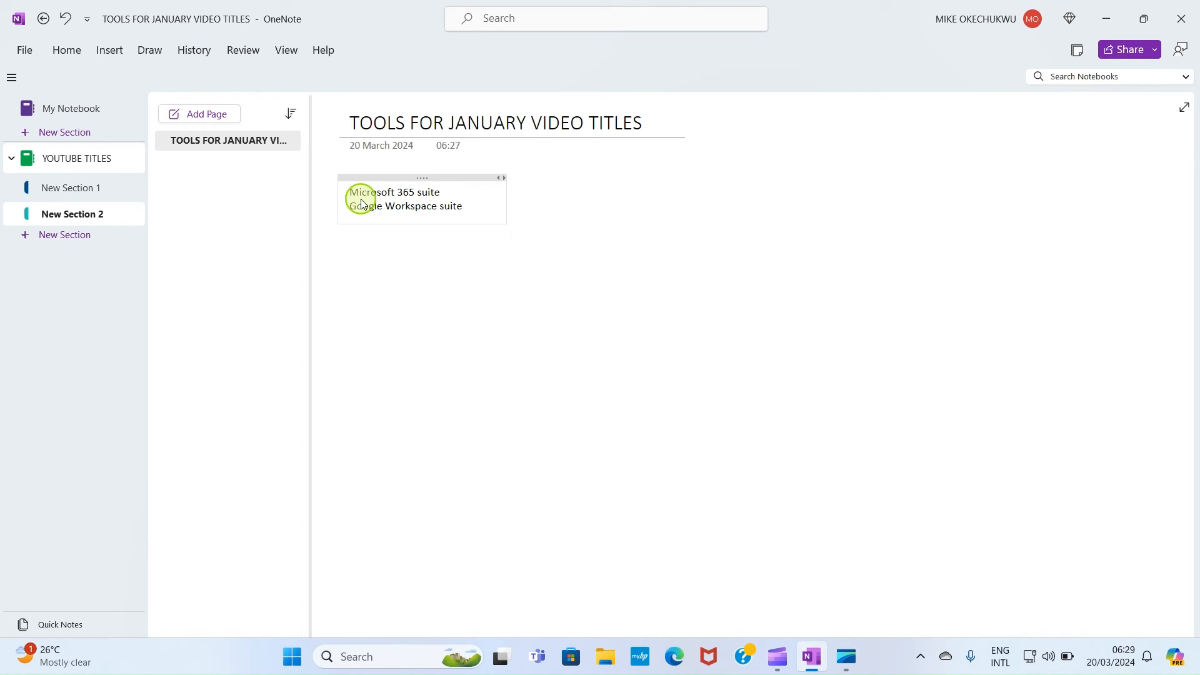
Insert a table with five columns and four rows in the blank area to the lower right of the tools note.
left_click(621, 234)
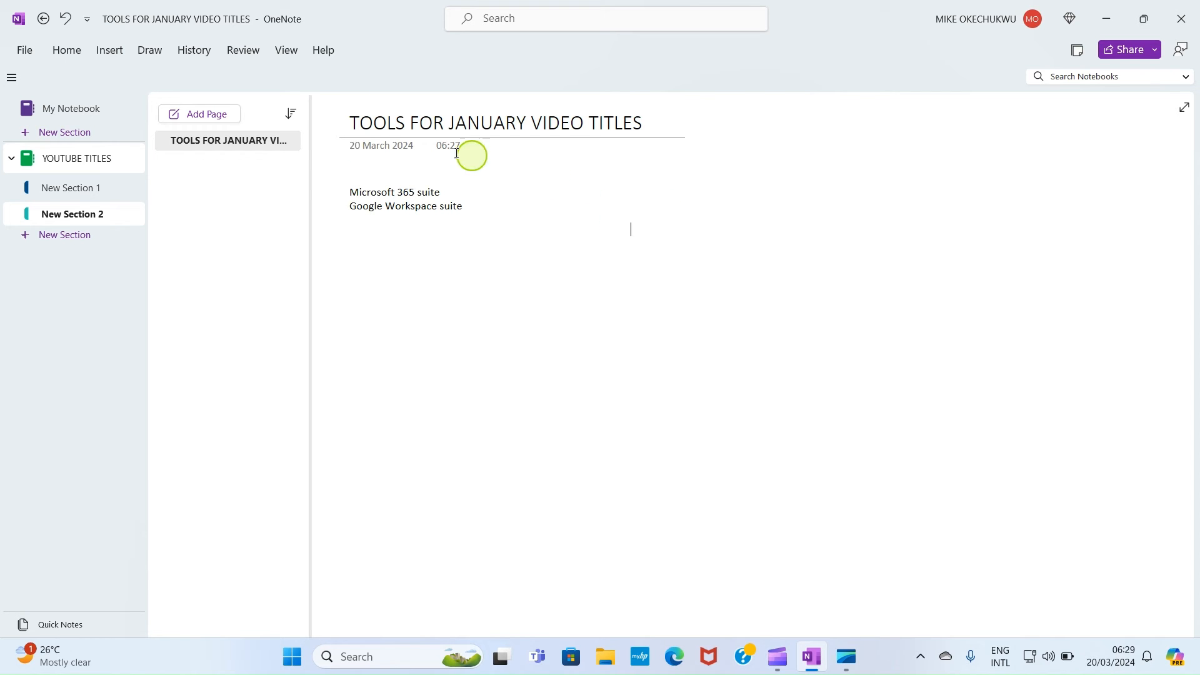
left_click(110, 49)
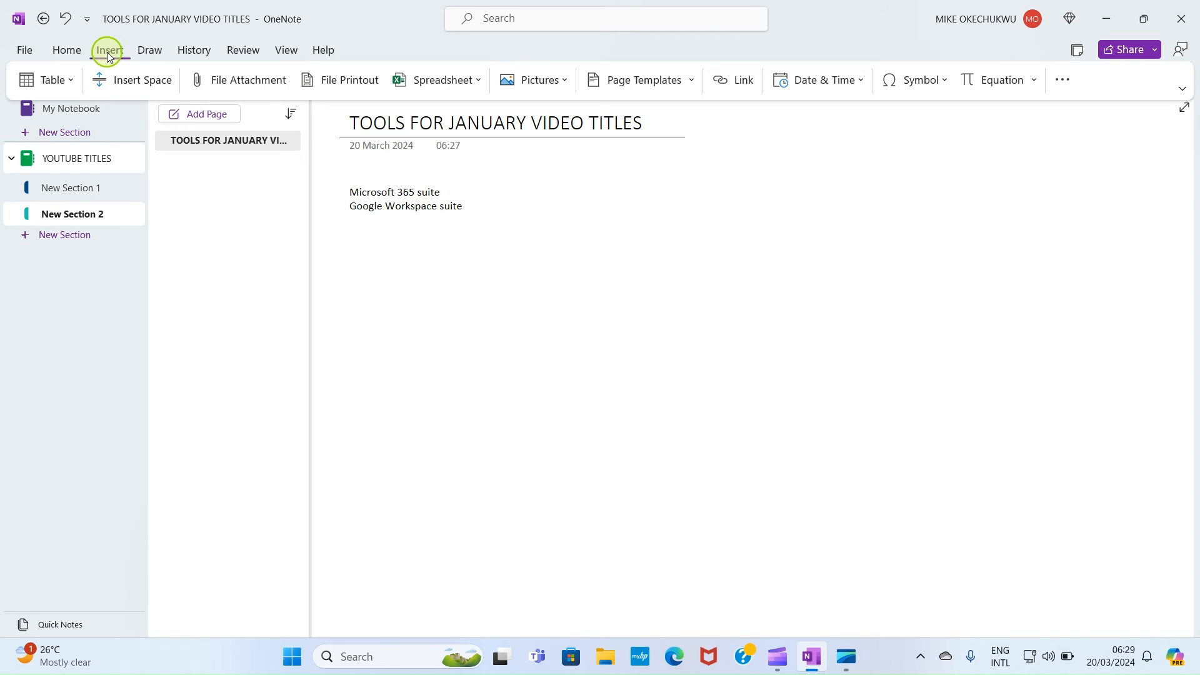
left_click(68, 80)
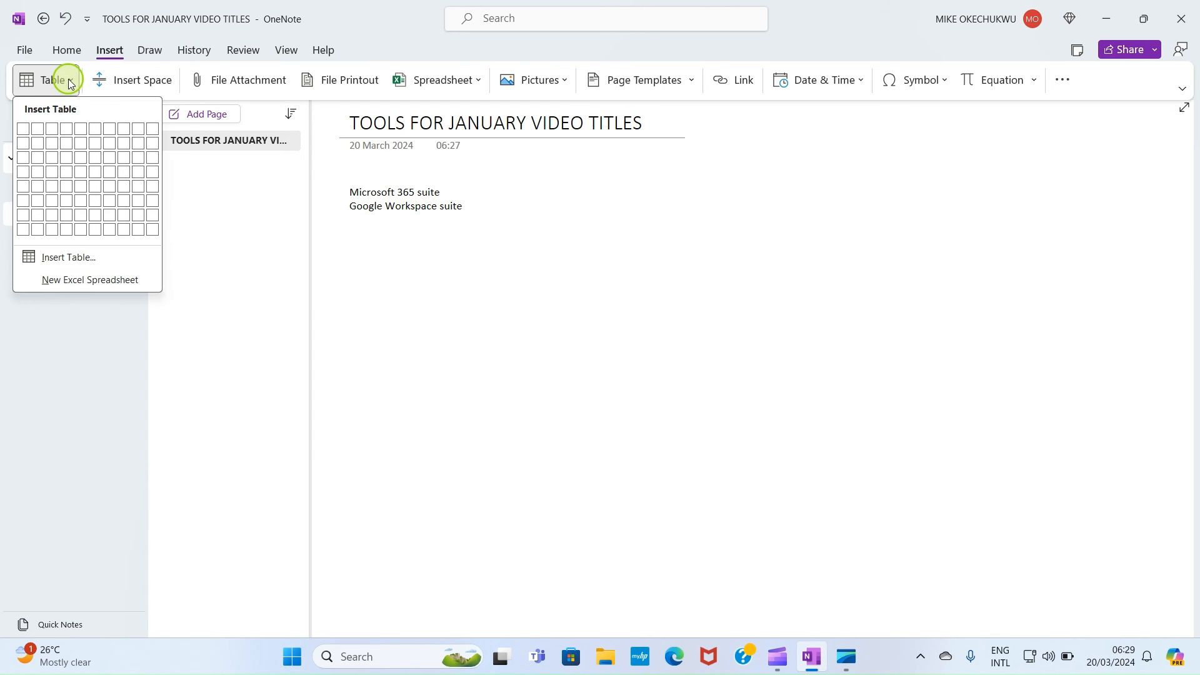
left_click(80, 172)
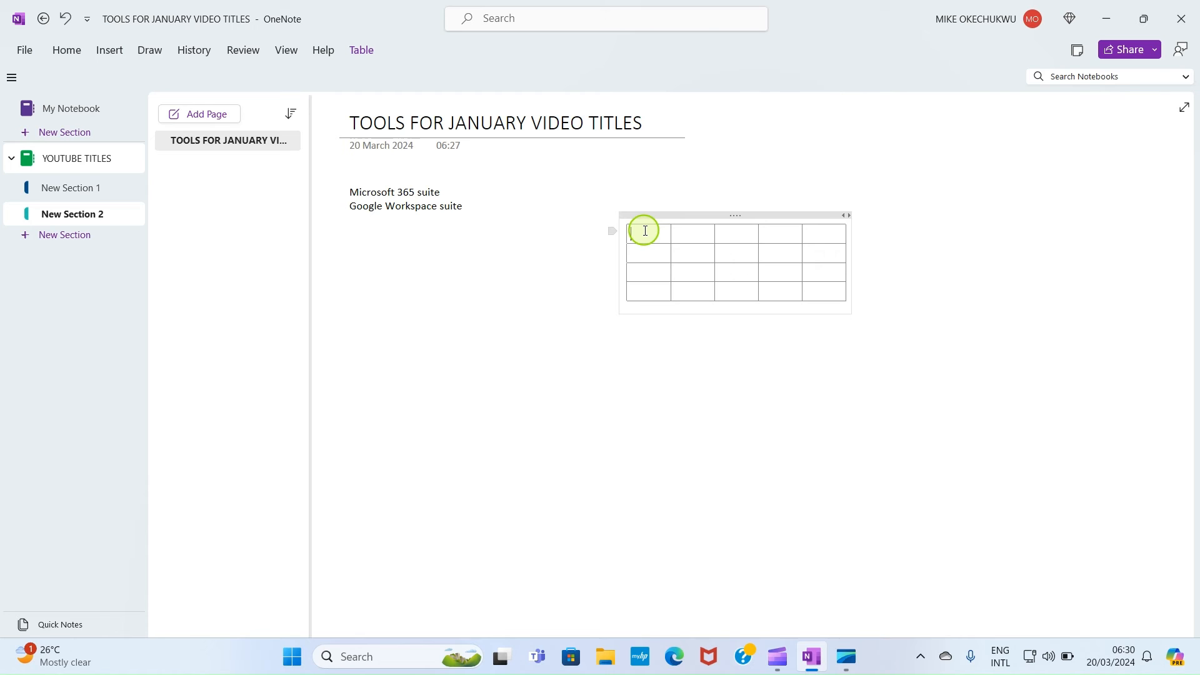
Fill the table's first two header cells with "Names" and "Fees status".
type("Names")
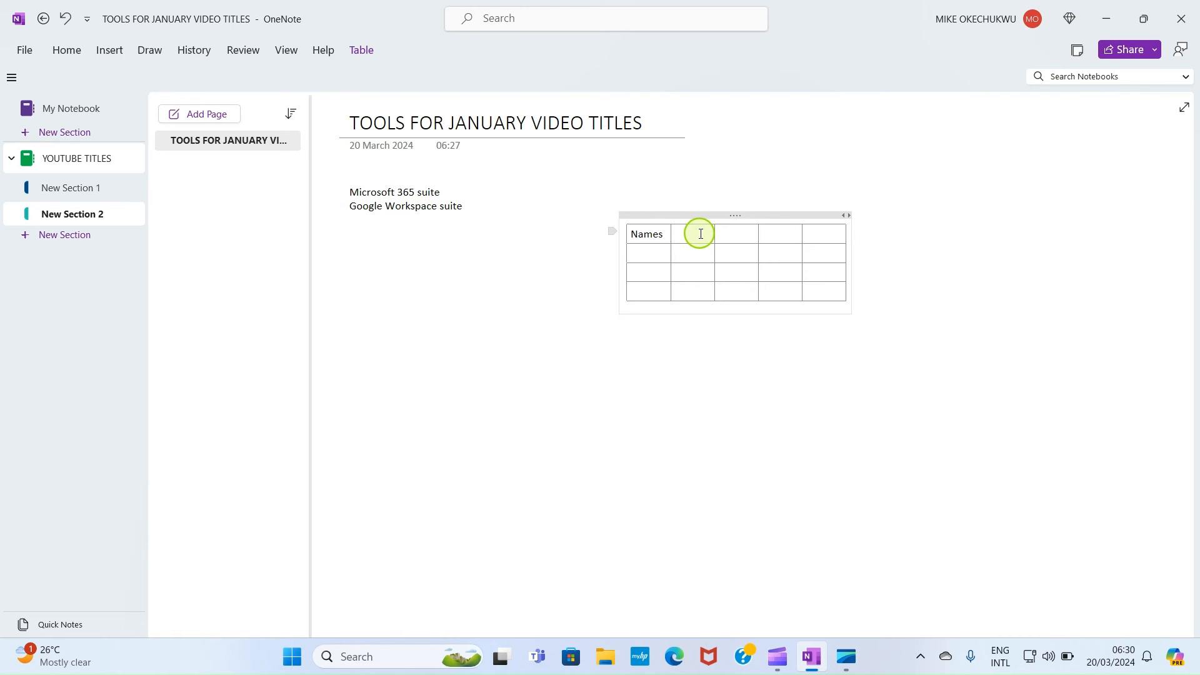
type("Fees status")
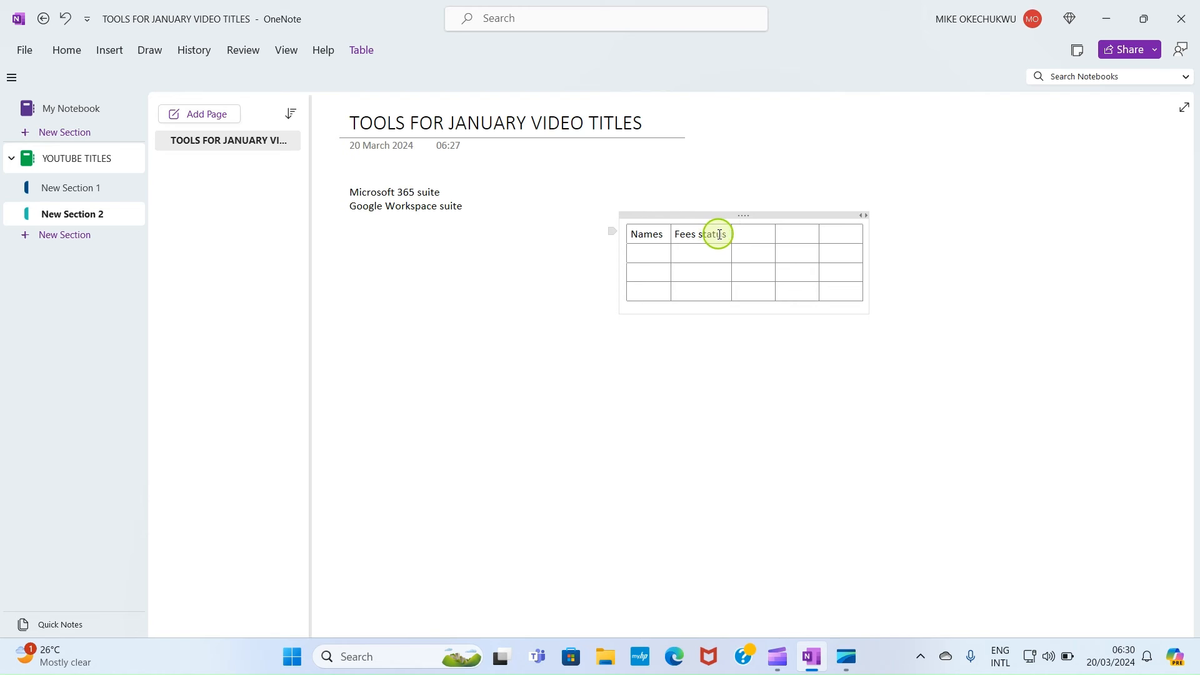
left_click(767, 232)
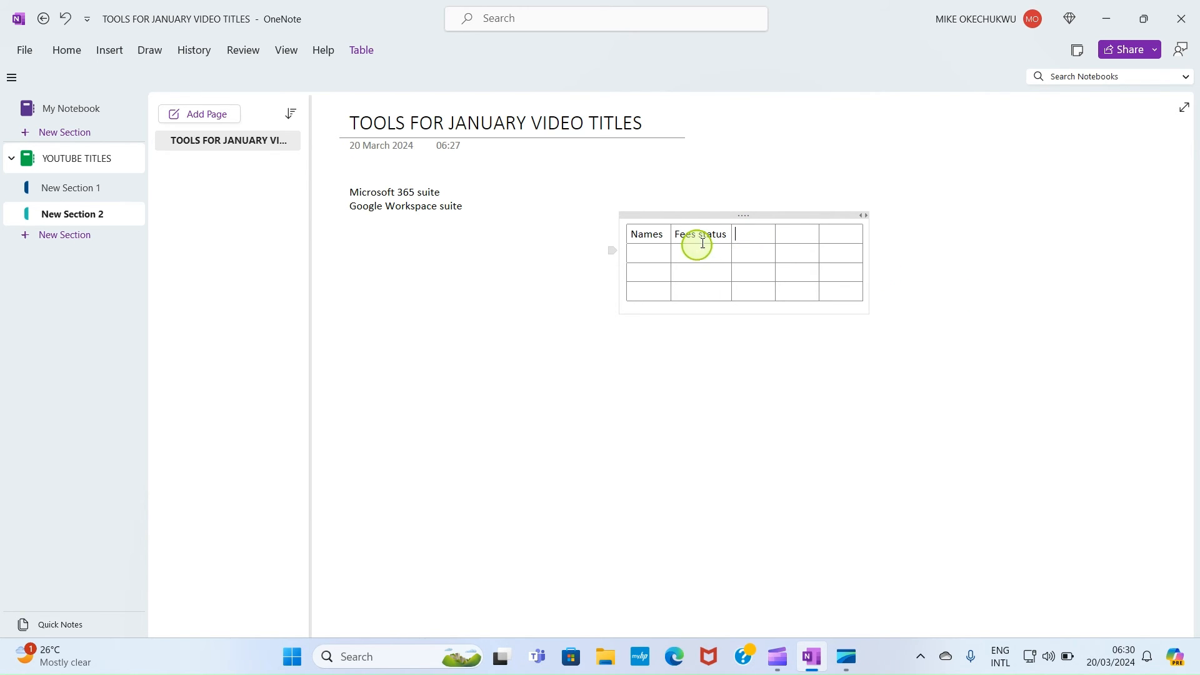
Select the whole table on the tools page and delete it.
left_click(774, 220)
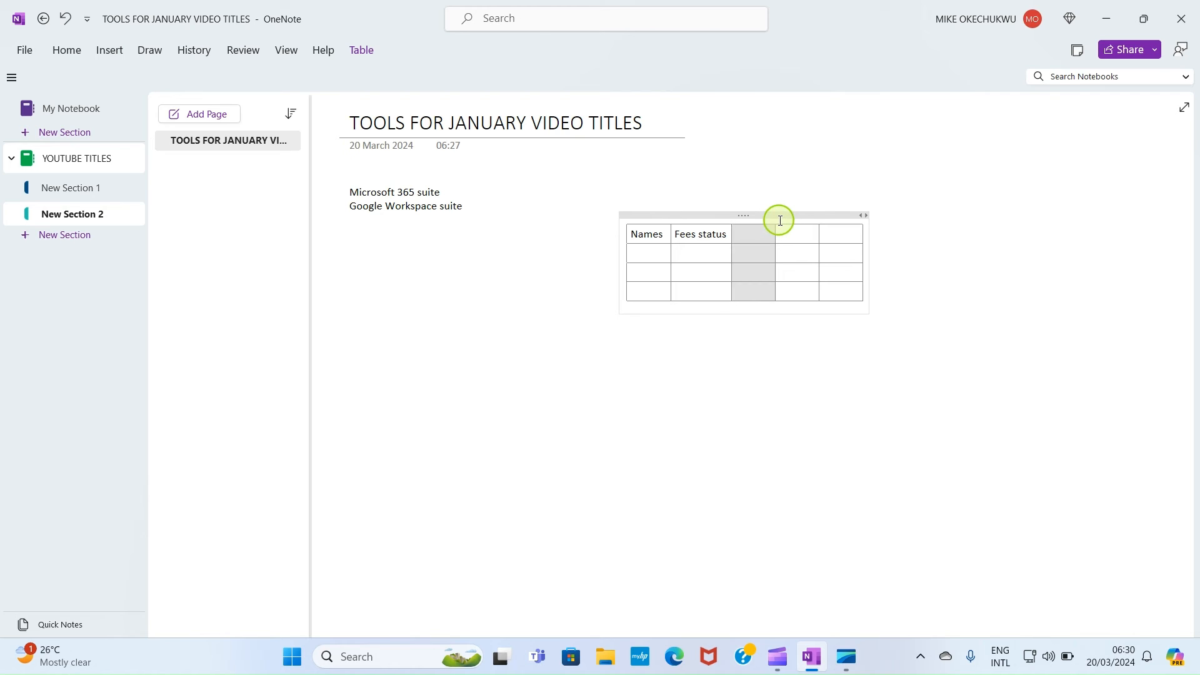
left_click_drag(597, 198, 905, 332)
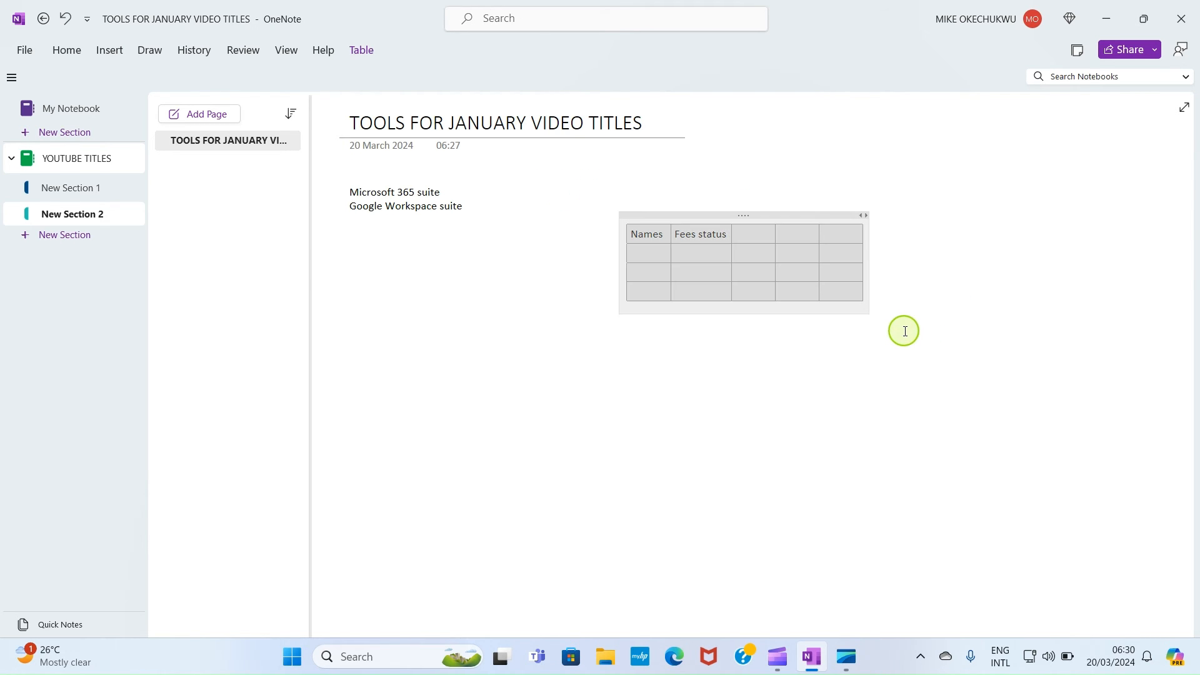
key("Delete")
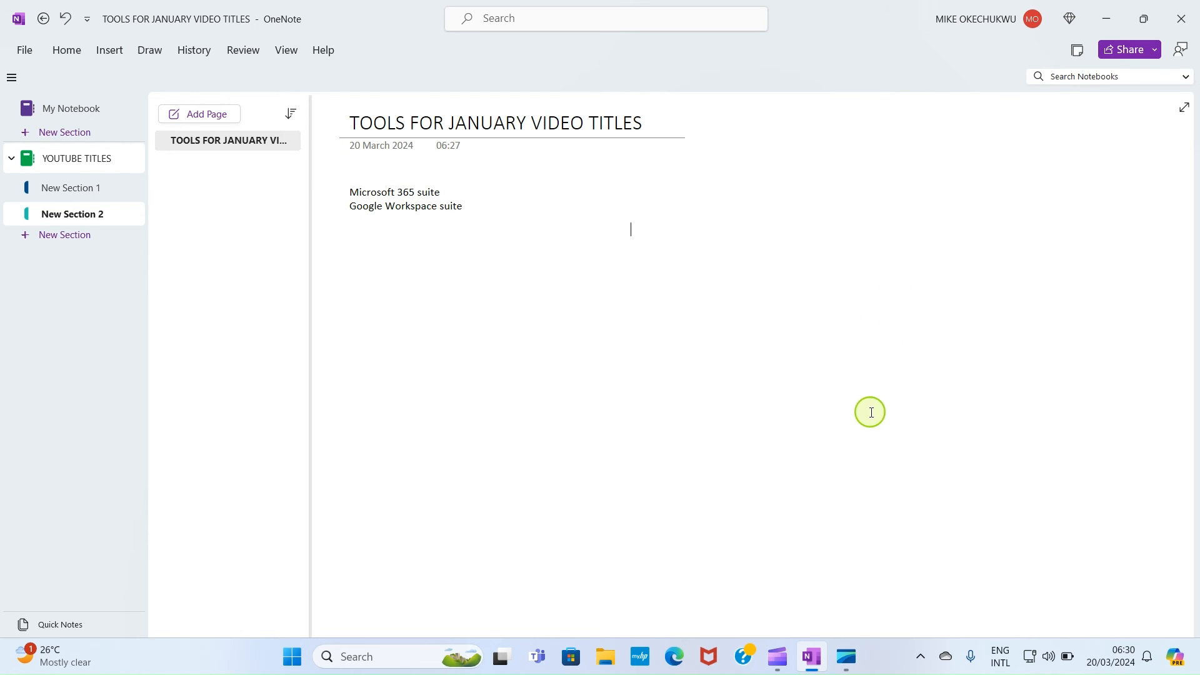
Attach the GODWINACADEMY PDF from the Documents folder to the page as a file and select its attachment.
left_click(112, 48)
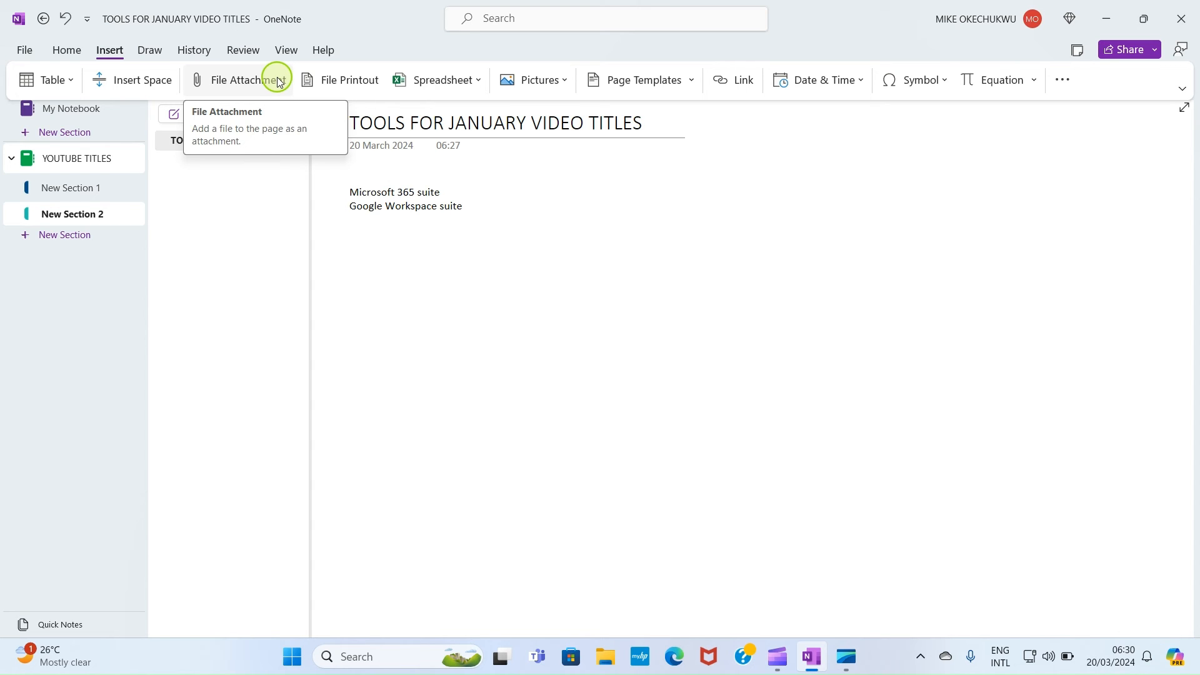
left_click(243, 81)
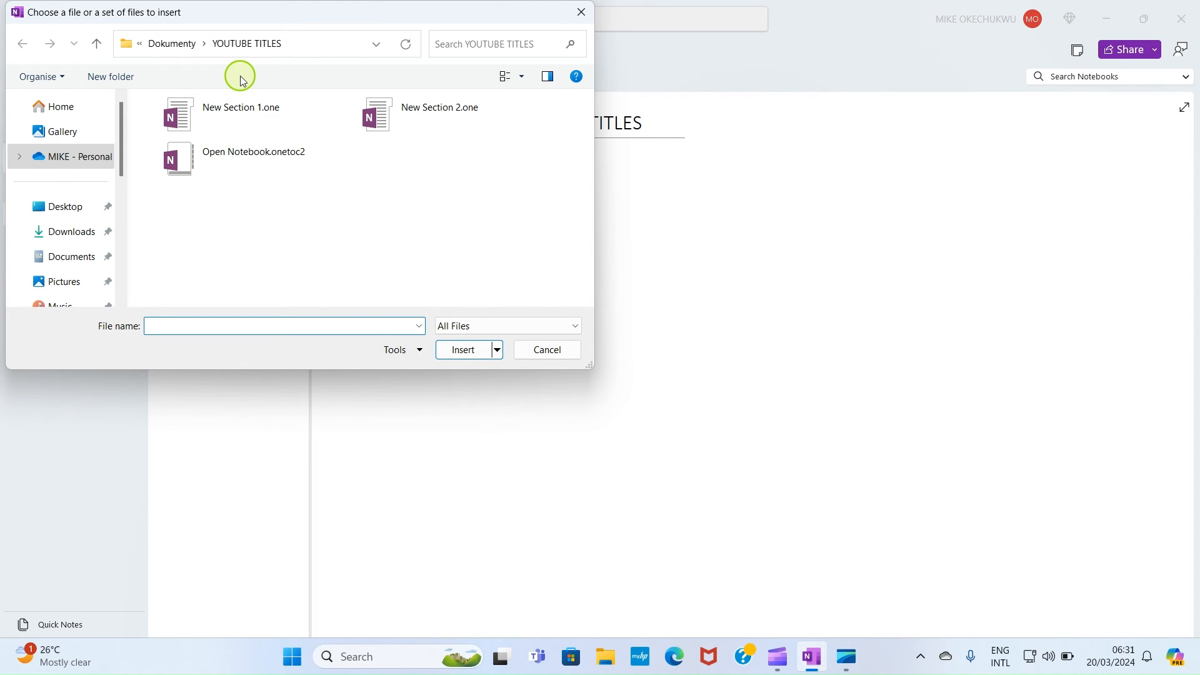
left_click(65, 234)
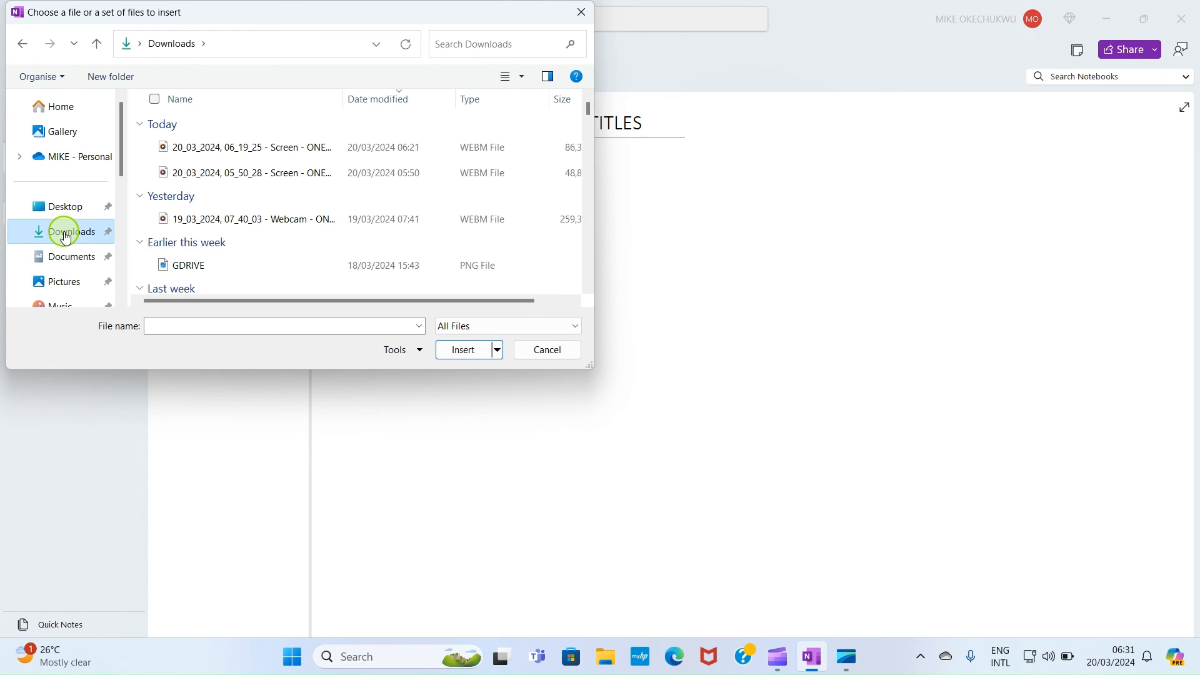
scroll(61, 255, "down", 3)
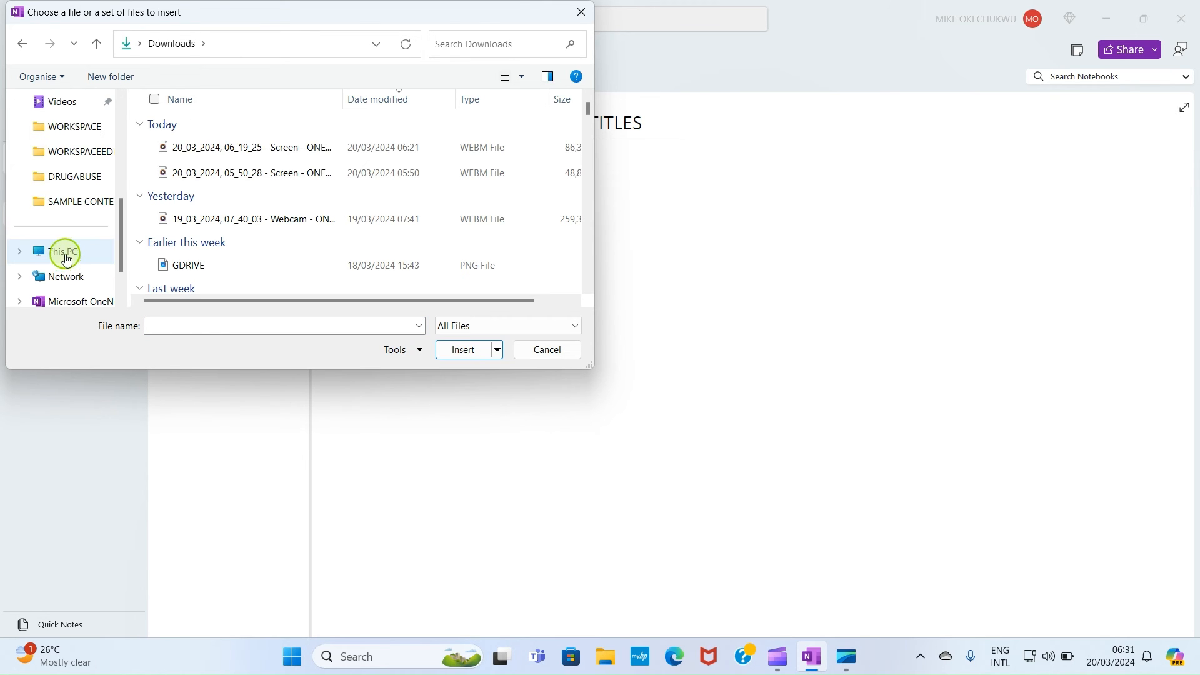
scroll(63, 253, "up", 2)
left_click(69, 177)
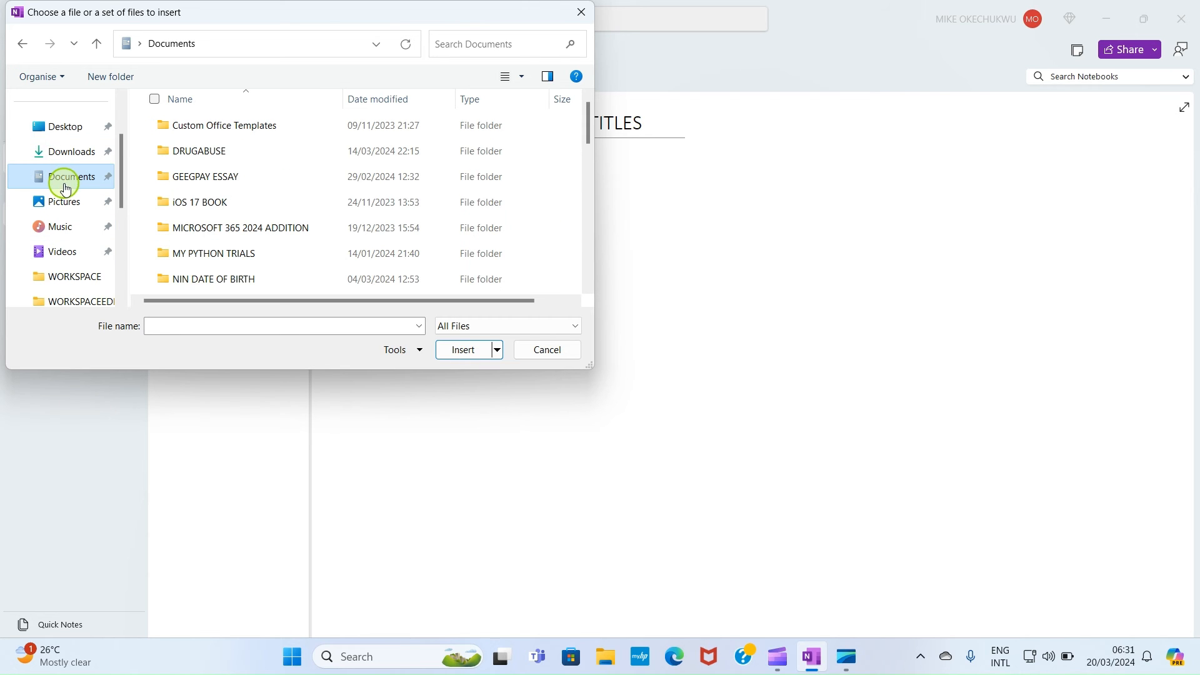
scroll(300, 188, "down", 5)
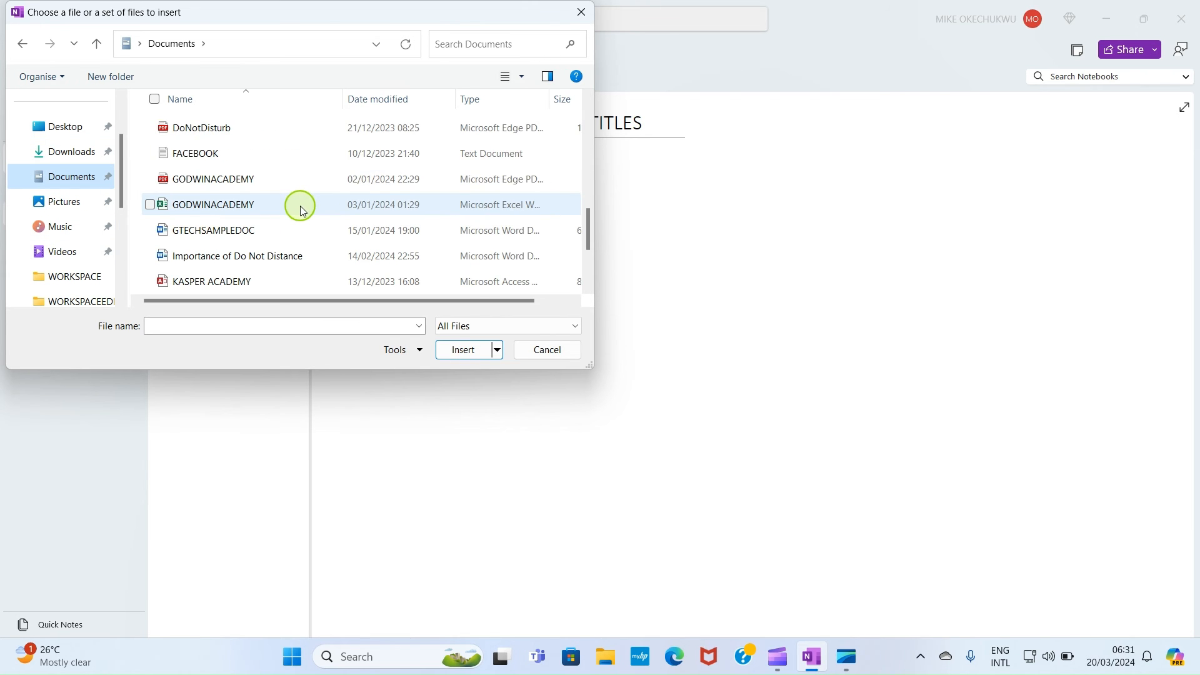
scroll(213, 166, "up", 2)
scroll(245, 197, "down", 2)
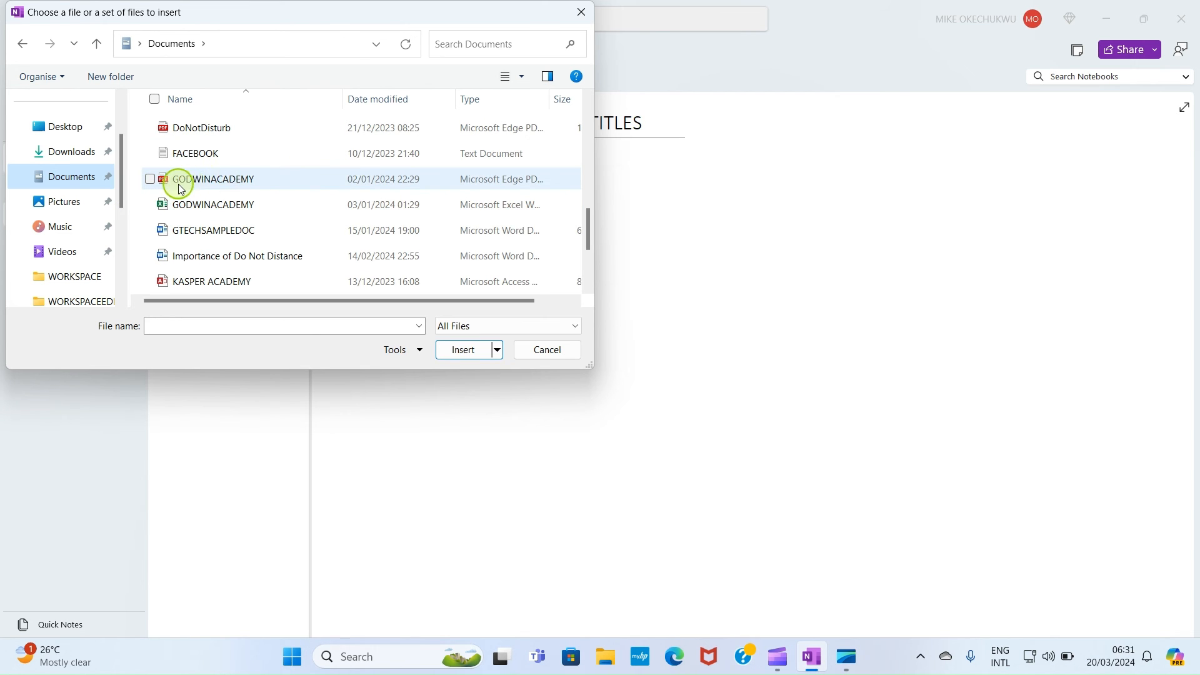
left_click(216, 178)
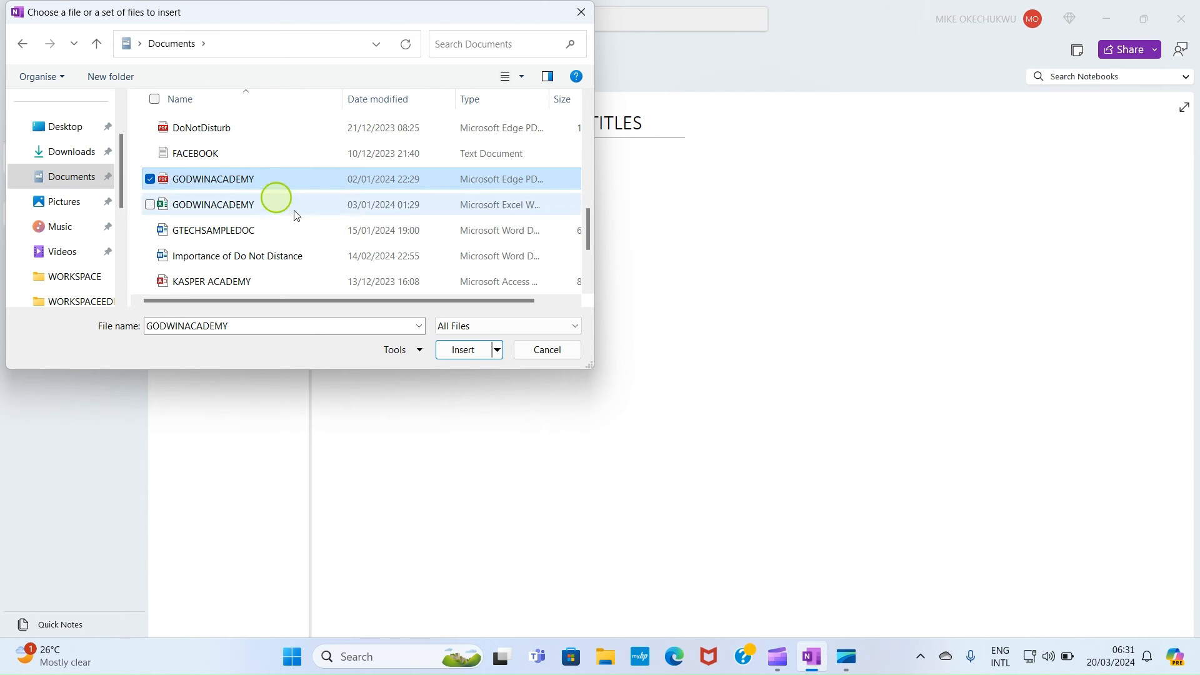
left_click(482, 352)
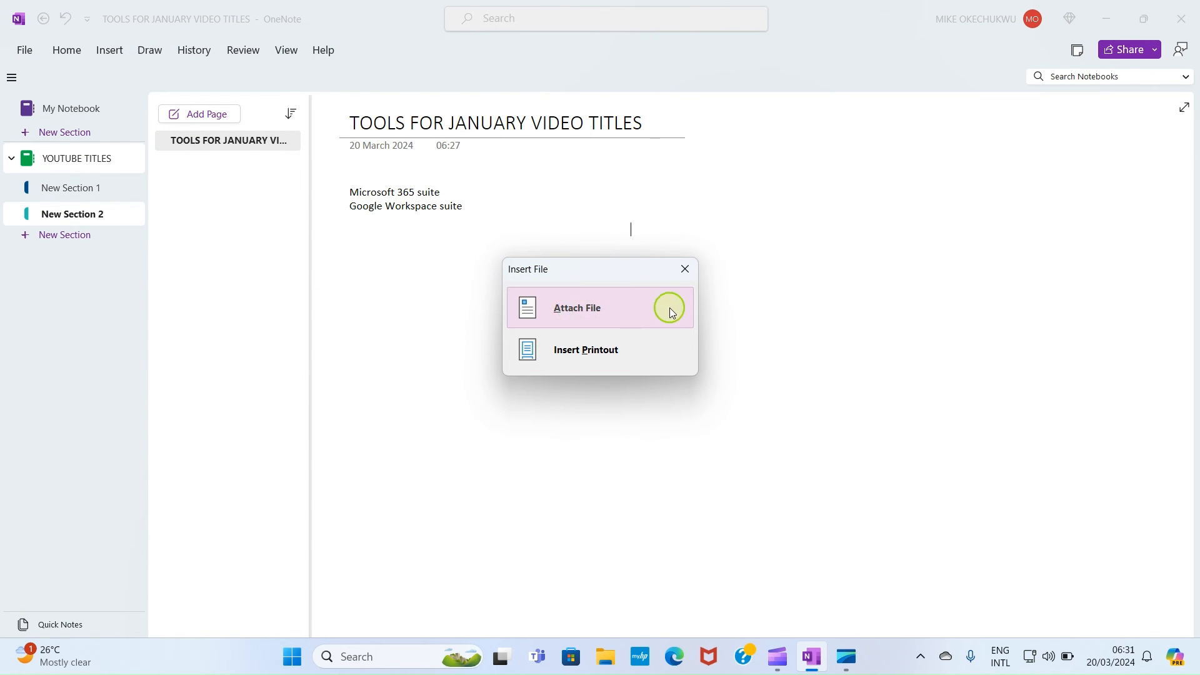
left_click(575, 309)
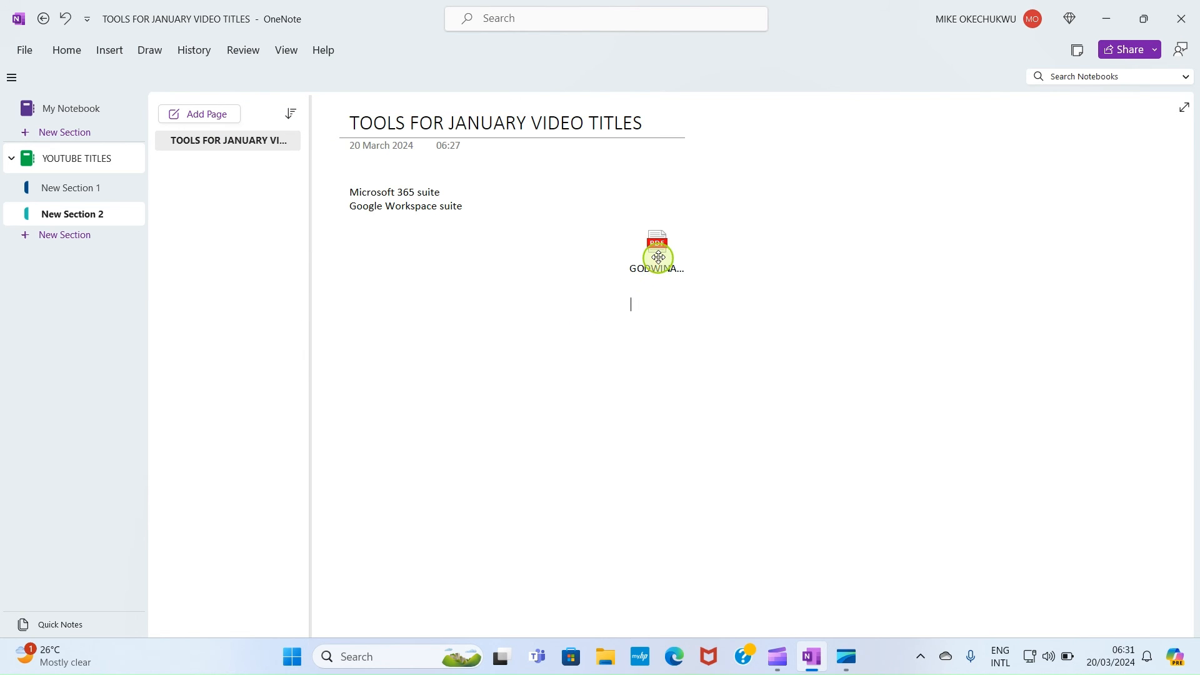
left_click(653, 259)
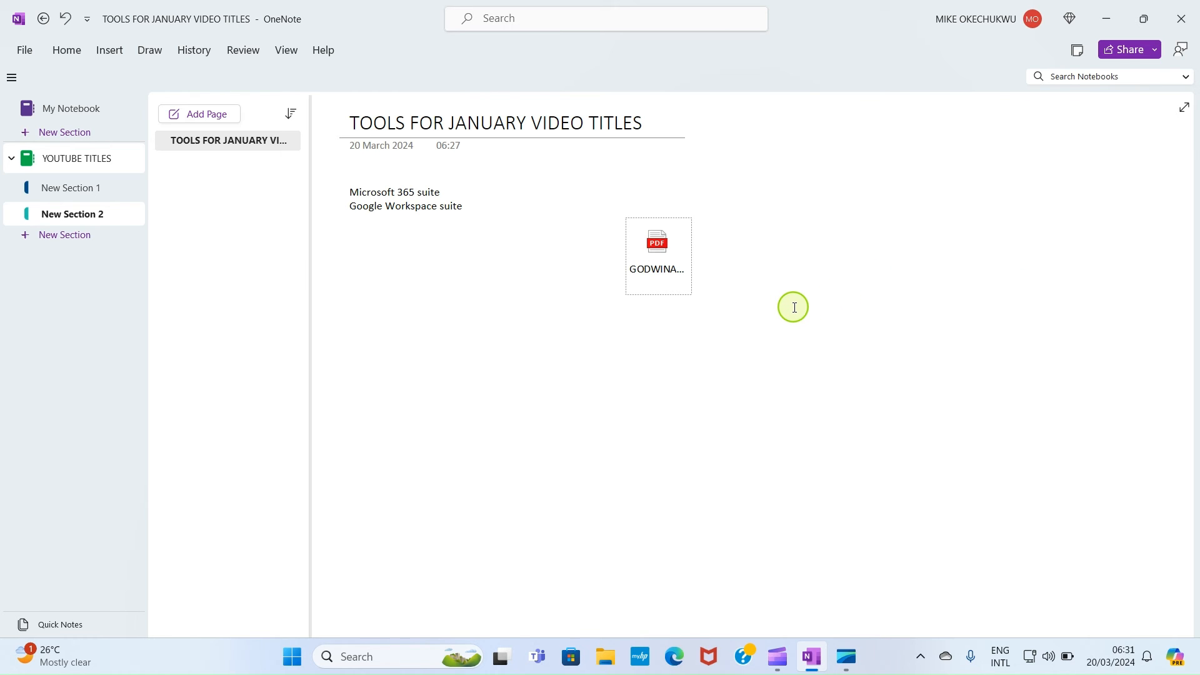
Insert the GTECHCOVER picture from the GODWINTECH pictures folder on the computer into the page.
left_click(109, 50)
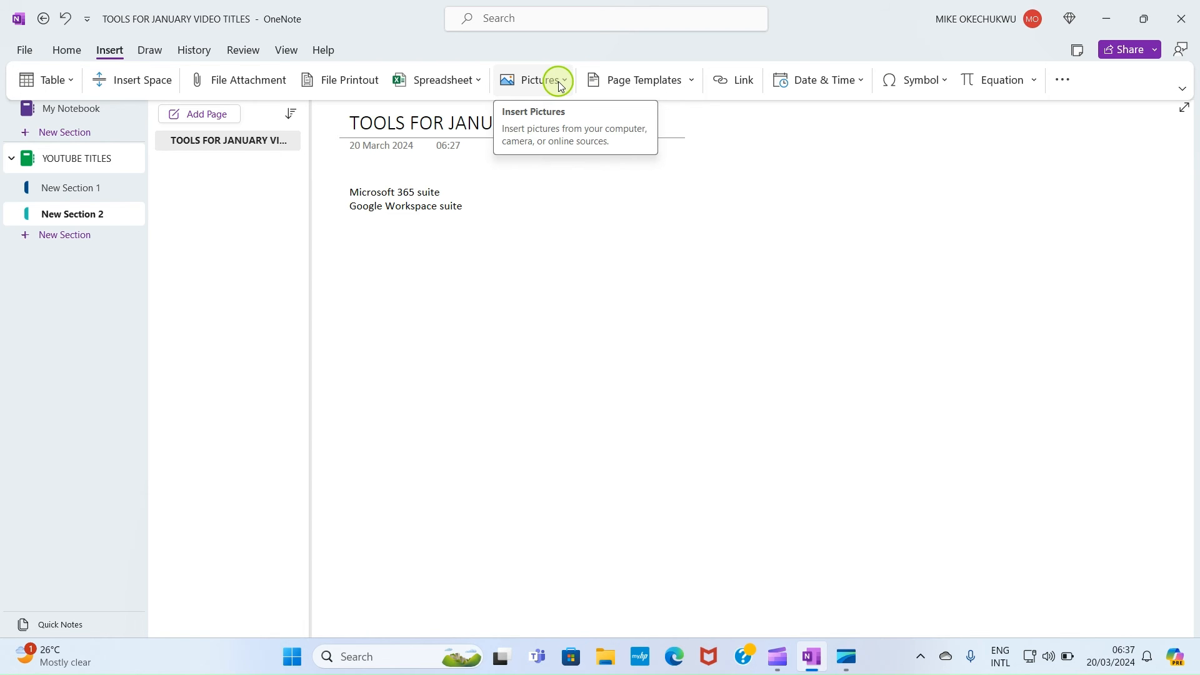
left_click(558, 82)
left_click(565, 81)
left_click(561, 79)
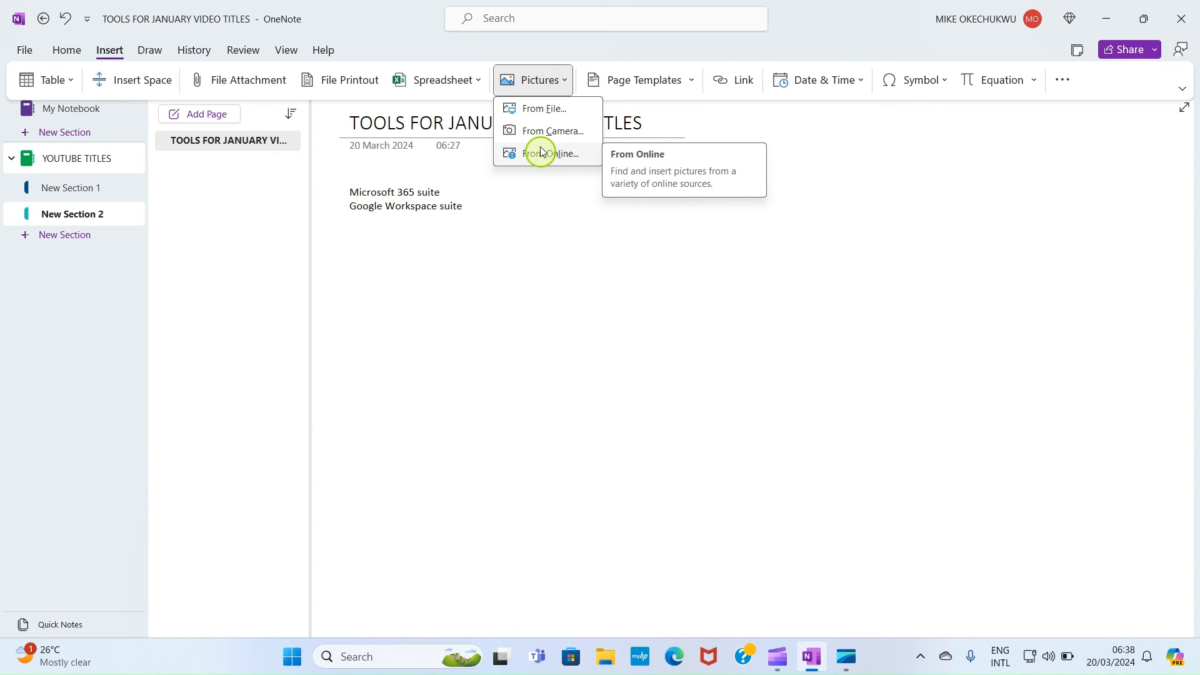
left_click(543, 109)
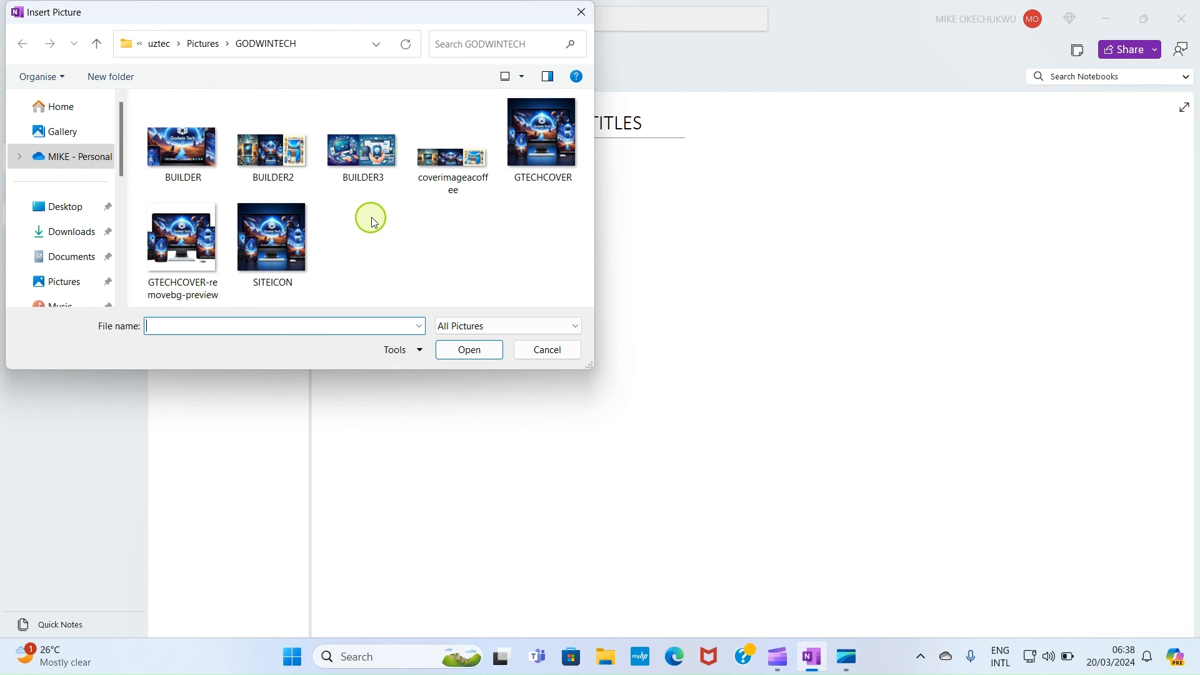
left_click(545, 137)
left_click(469, 350)
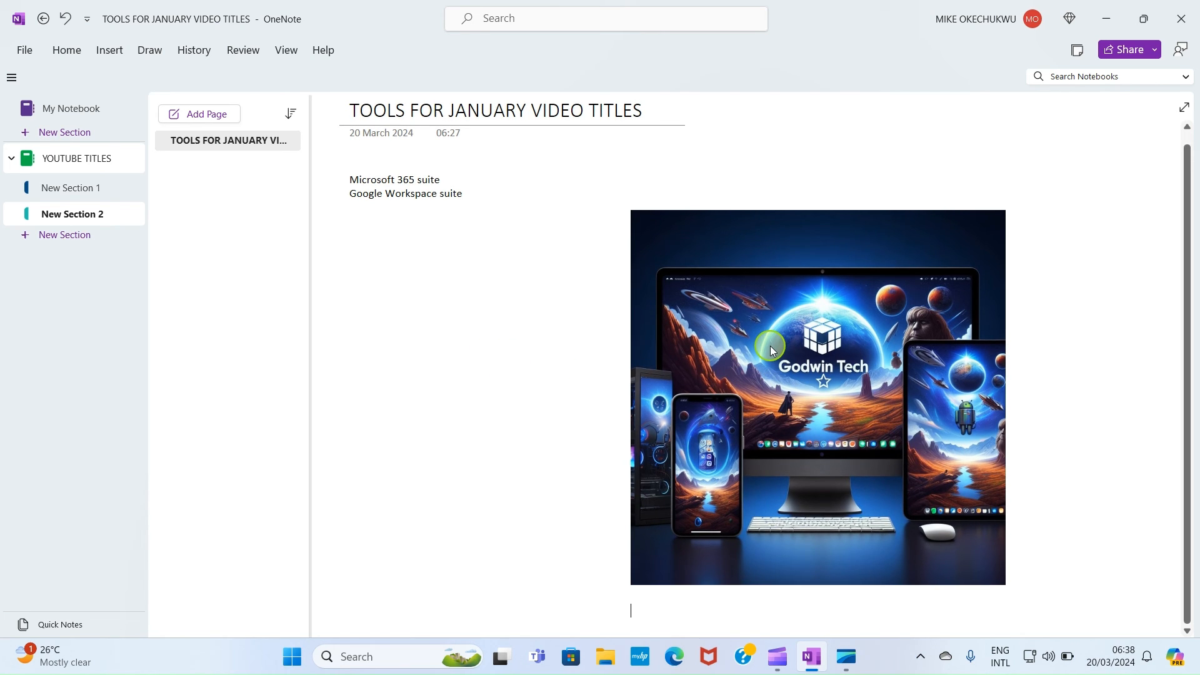
Shrink the inserted picture proportionally to roughly two thirds of its size and move it up beside the two-line note.
left_click(830, 268)
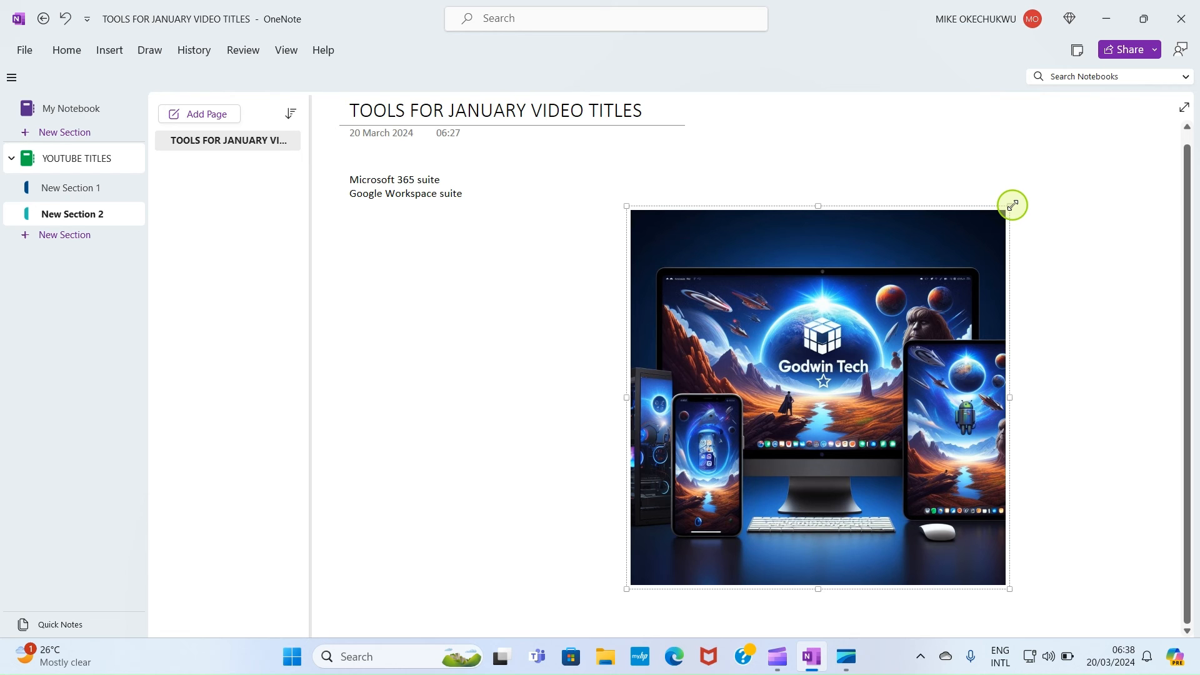
left_click_drag(1013, 205, 864, 354)
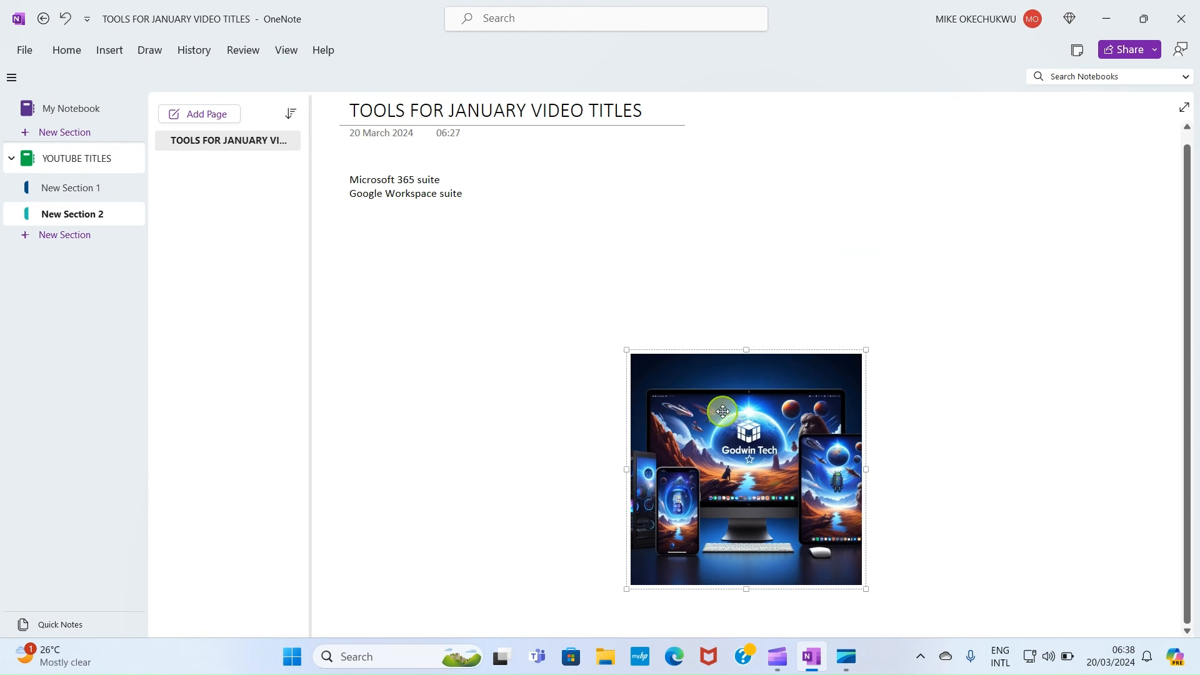
left_click_drag(727, 408, 727, 245)
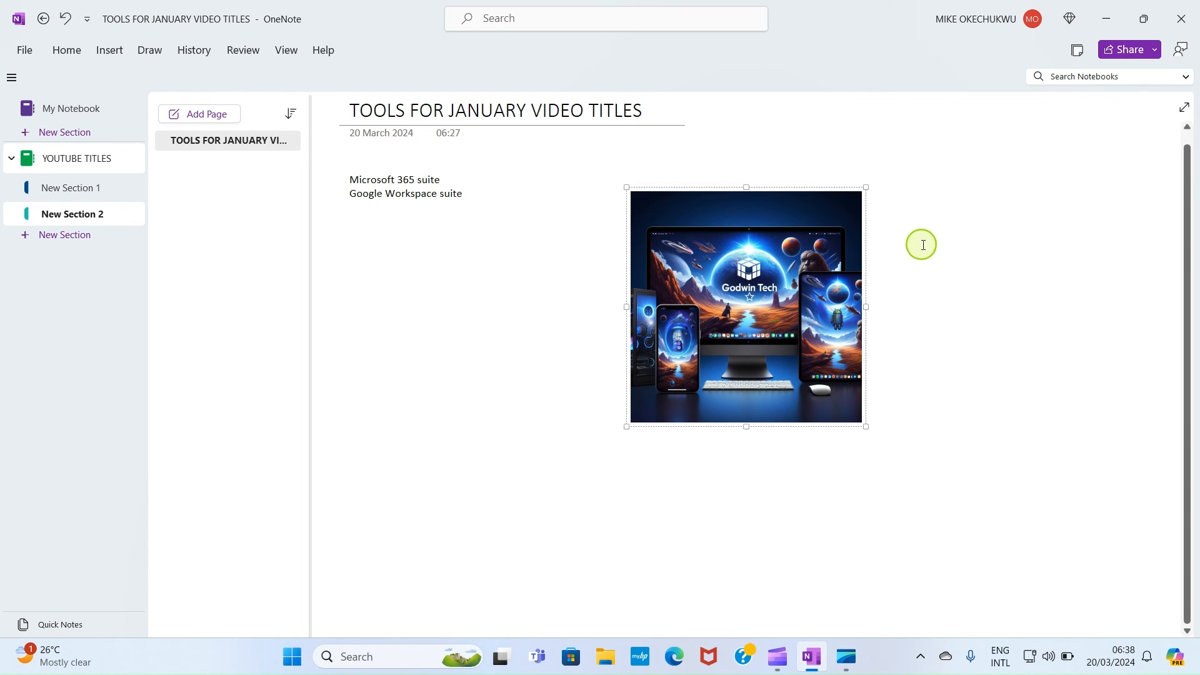
Draw a circle with the red pen in the blank area below the two-line note, beside the picture.
left_click(109, 50)
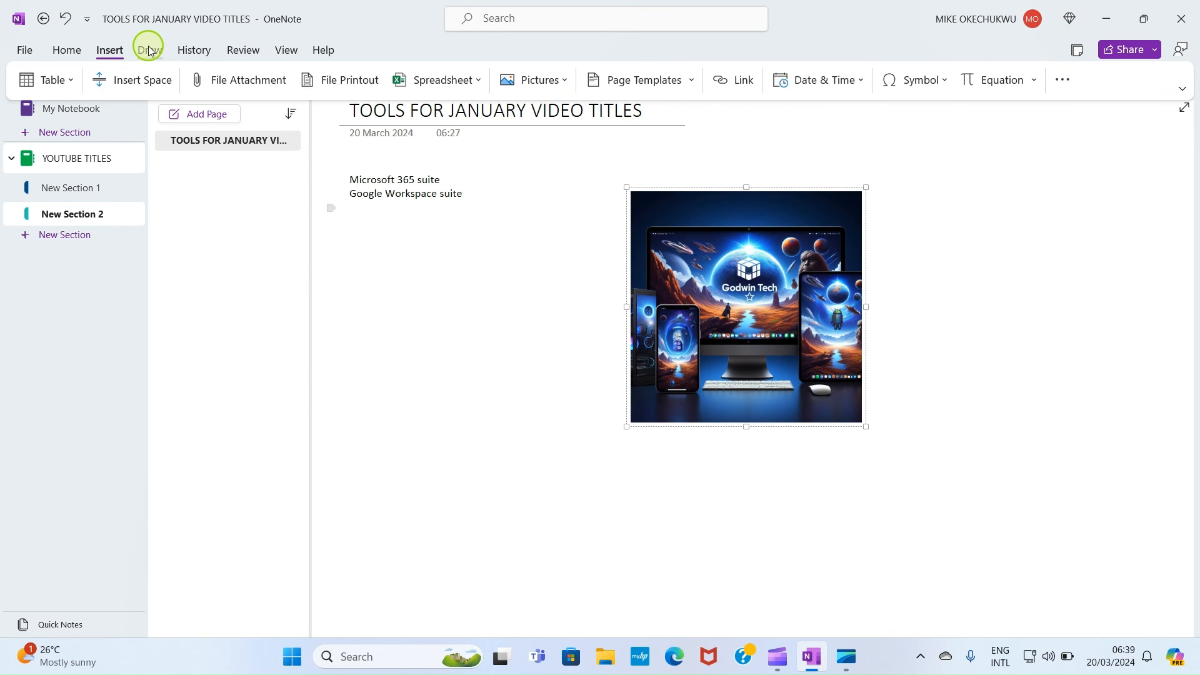
left_click(149, 50)
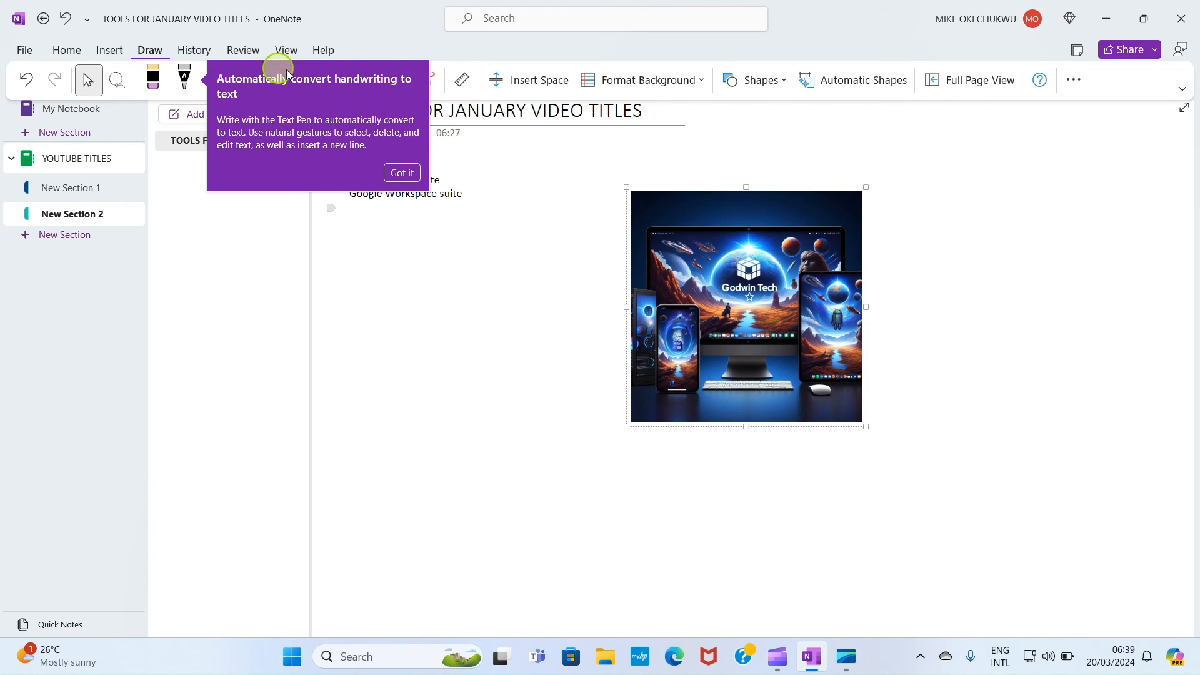
left_click(402, 172)
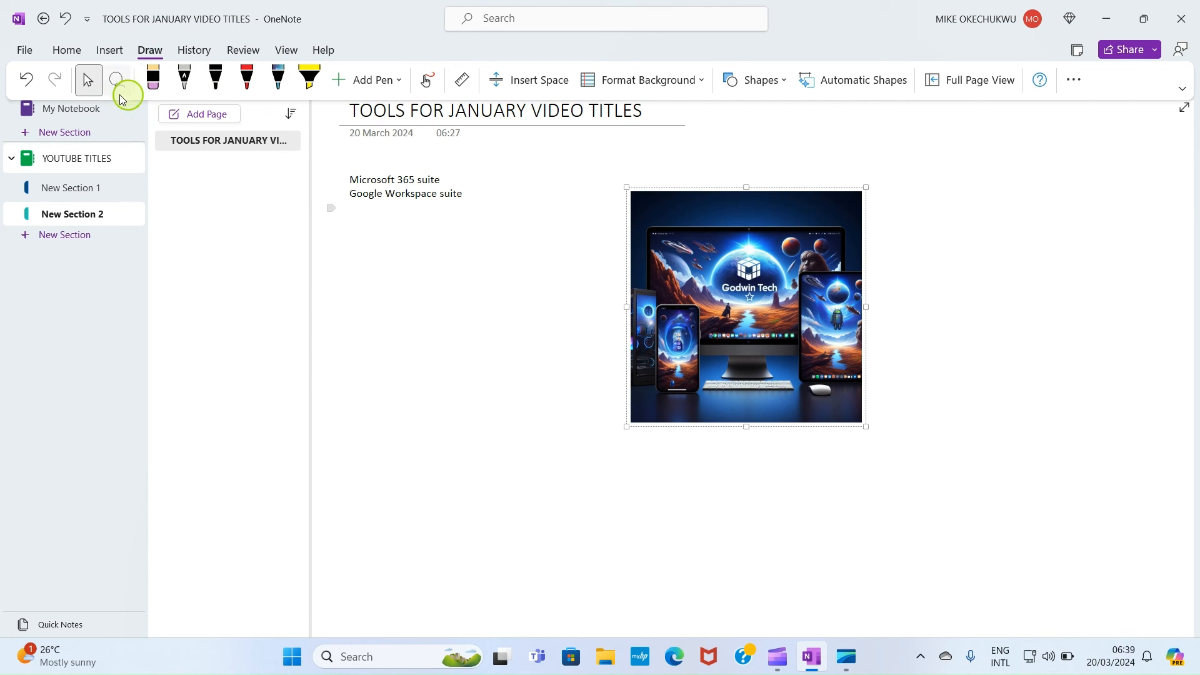
left_click(250, 78)
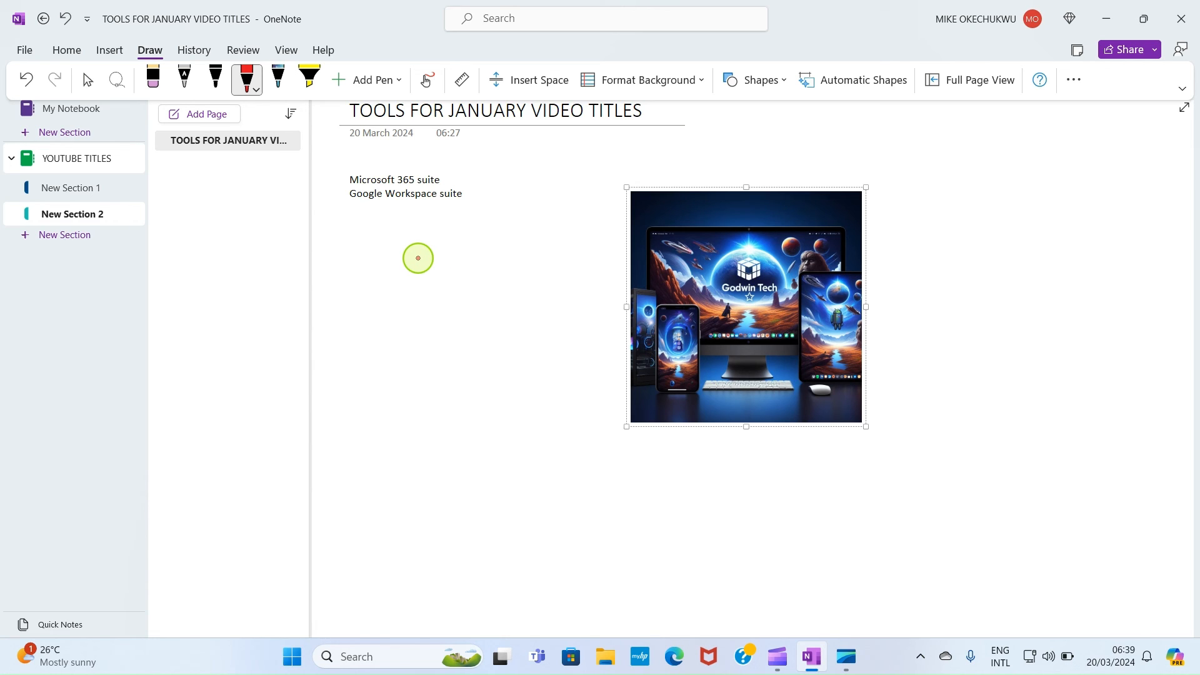
mouse_move(416, 259)
left_mouse_down()
mouse_move(407, 263)
mouse_move(448, 346)
mouse_move(500, 265)
mouse_move(423, 235)
mouse_move(402, 263)
mouse_move(410, 286)
left_mouse_up()
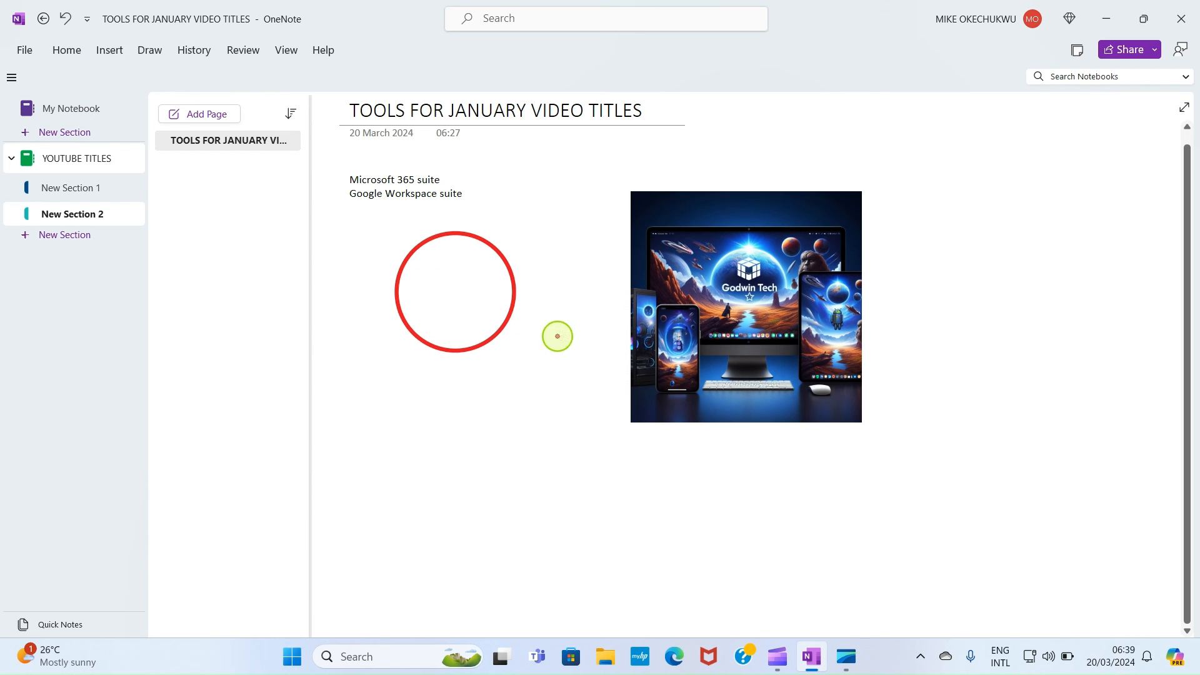
left_click(150, 51)
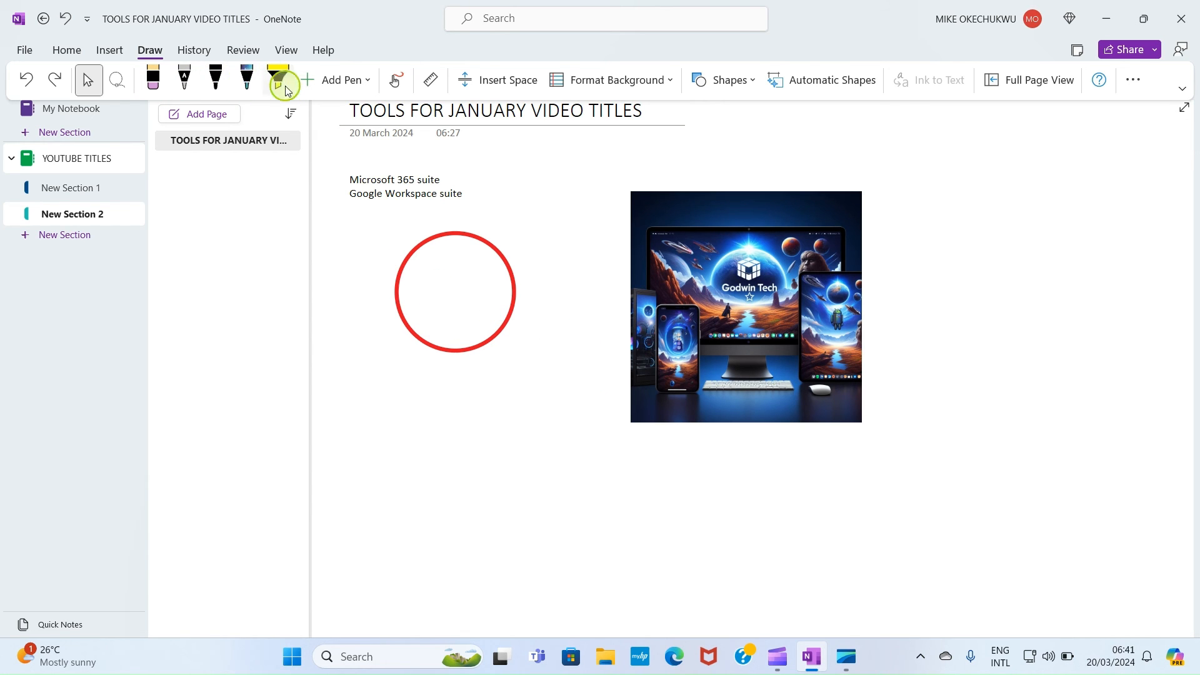
left_click(247, 78)
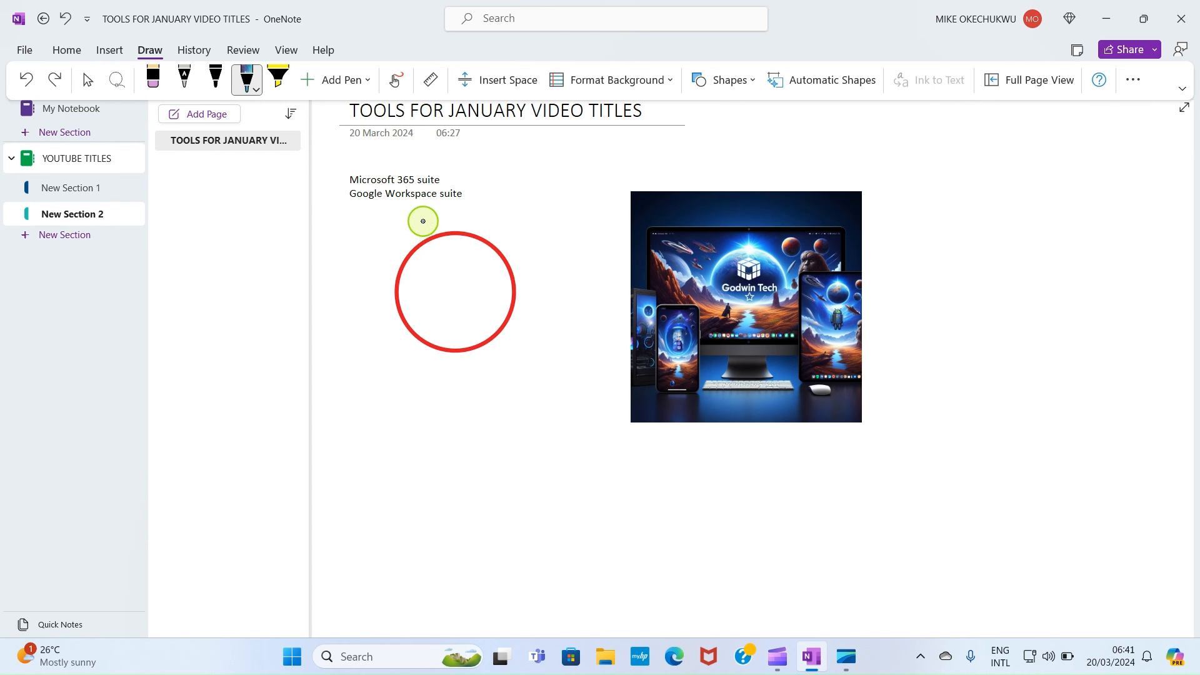
left_click(89, 82)
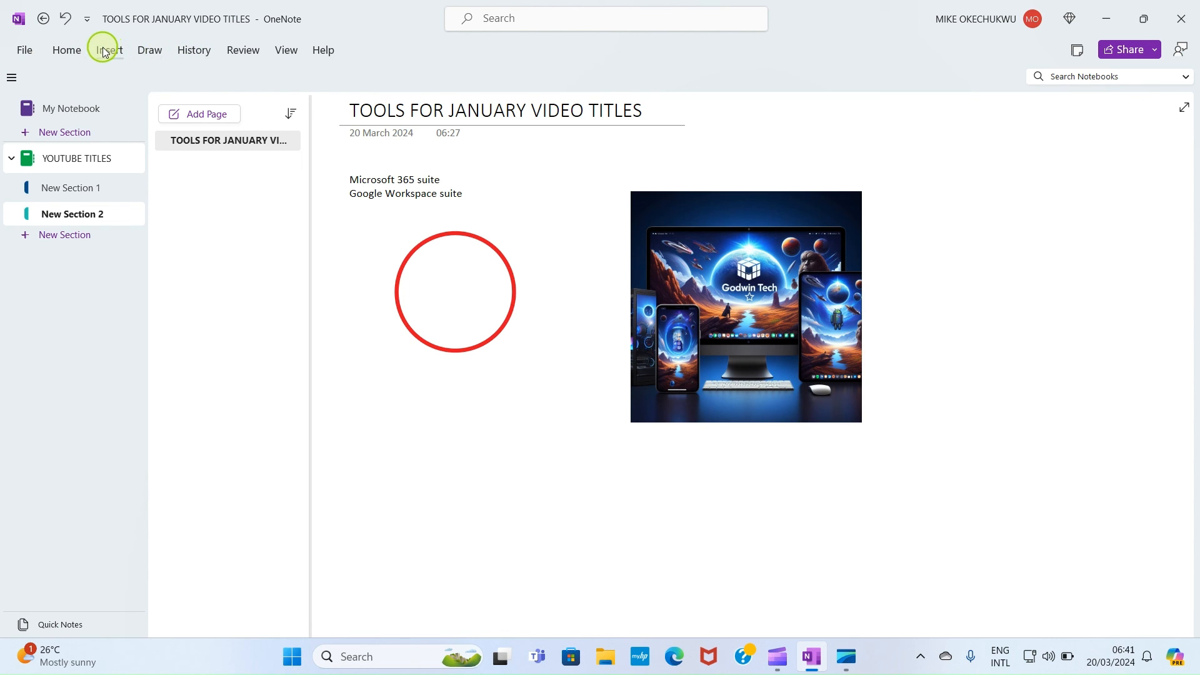
Run a spelling check on the tools page.
left_click(195, 49)
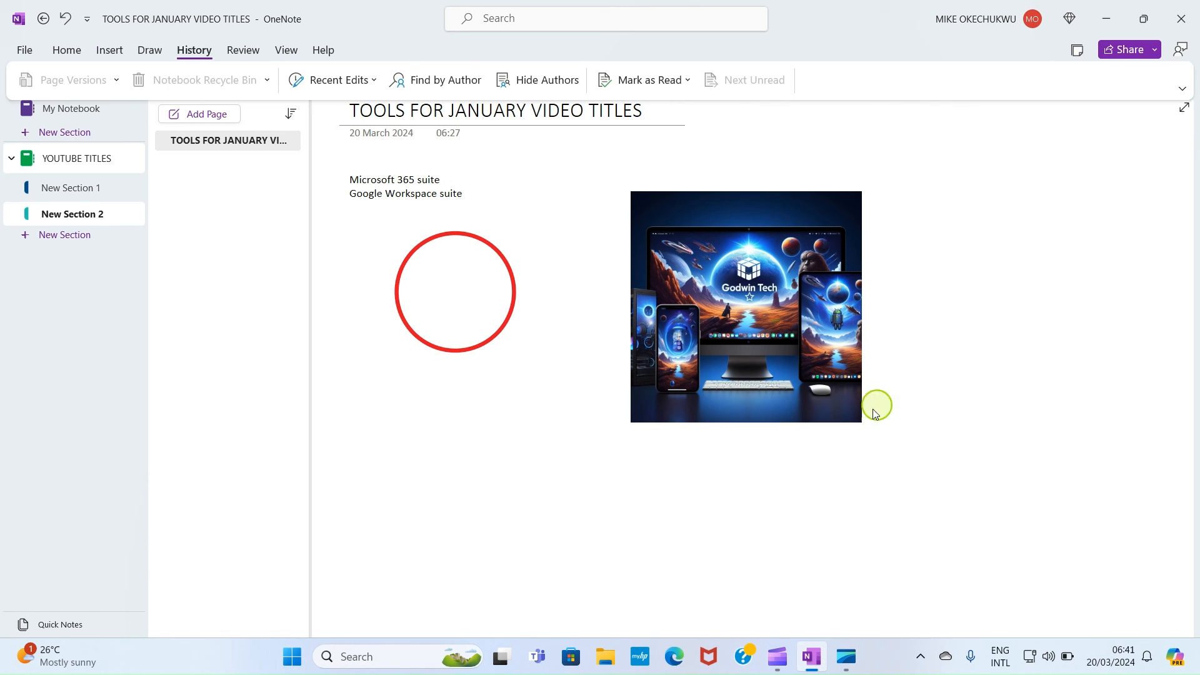
left_click(243, 50)
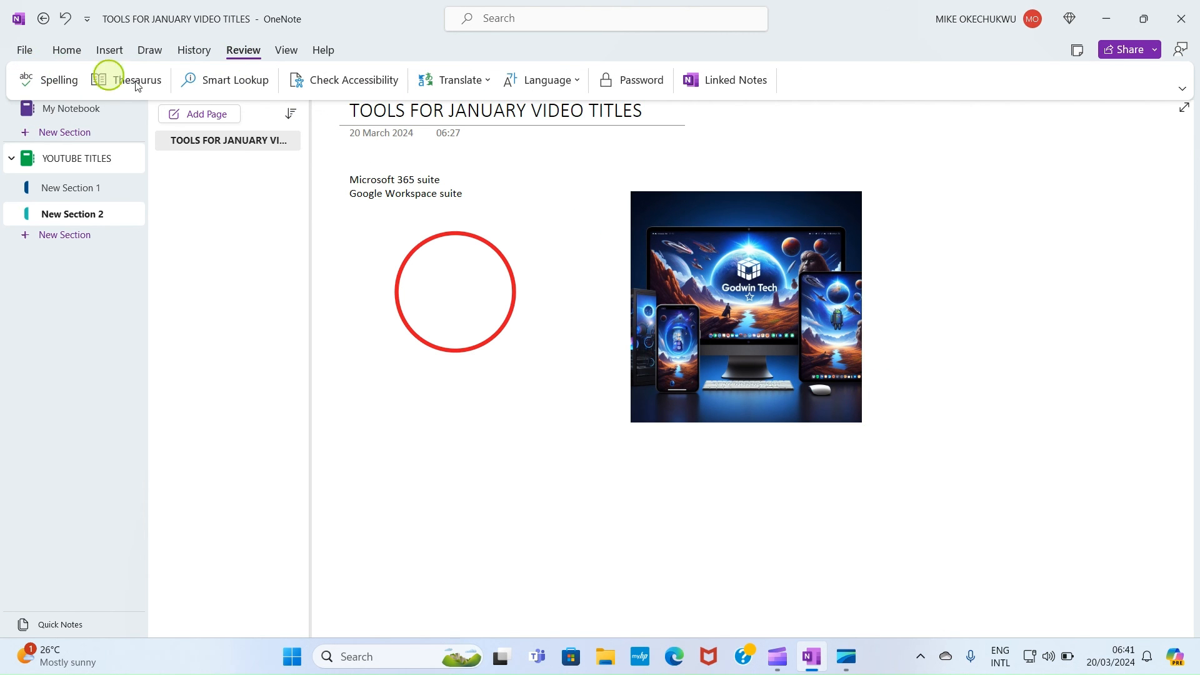
scroll(852, 589, "up", 1)
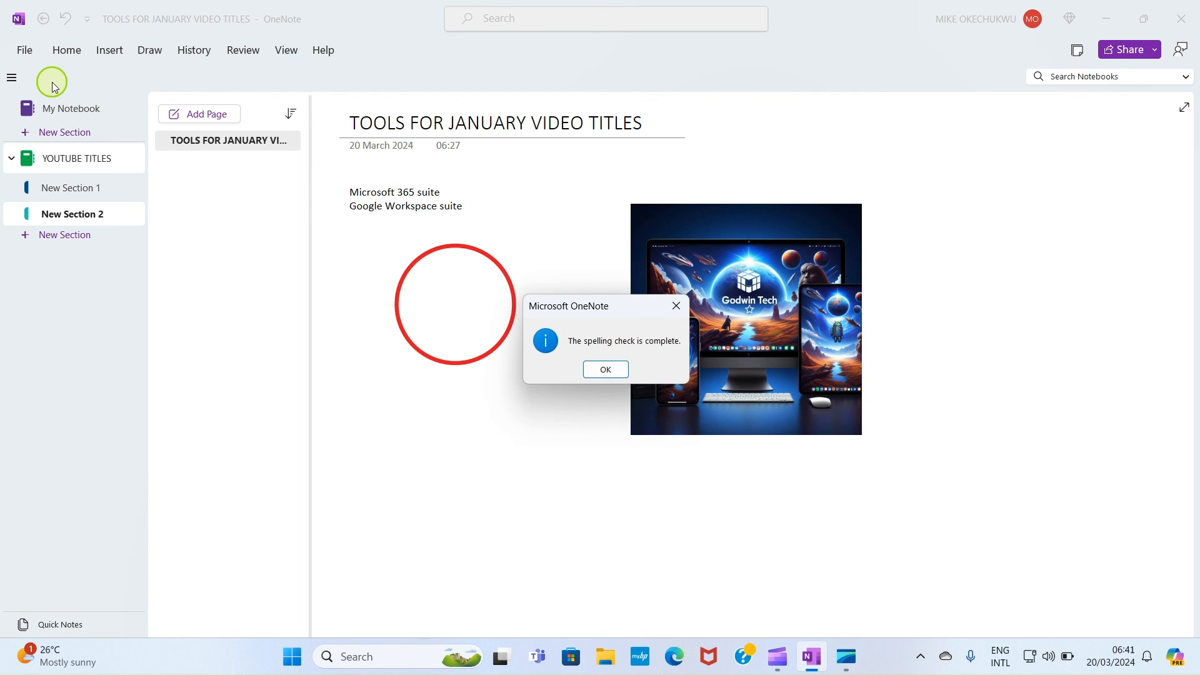
Close the finished spelling check and look up synonyms for the word "suite" in the note's first line with the Thesaurus.
left_click(676, 309)
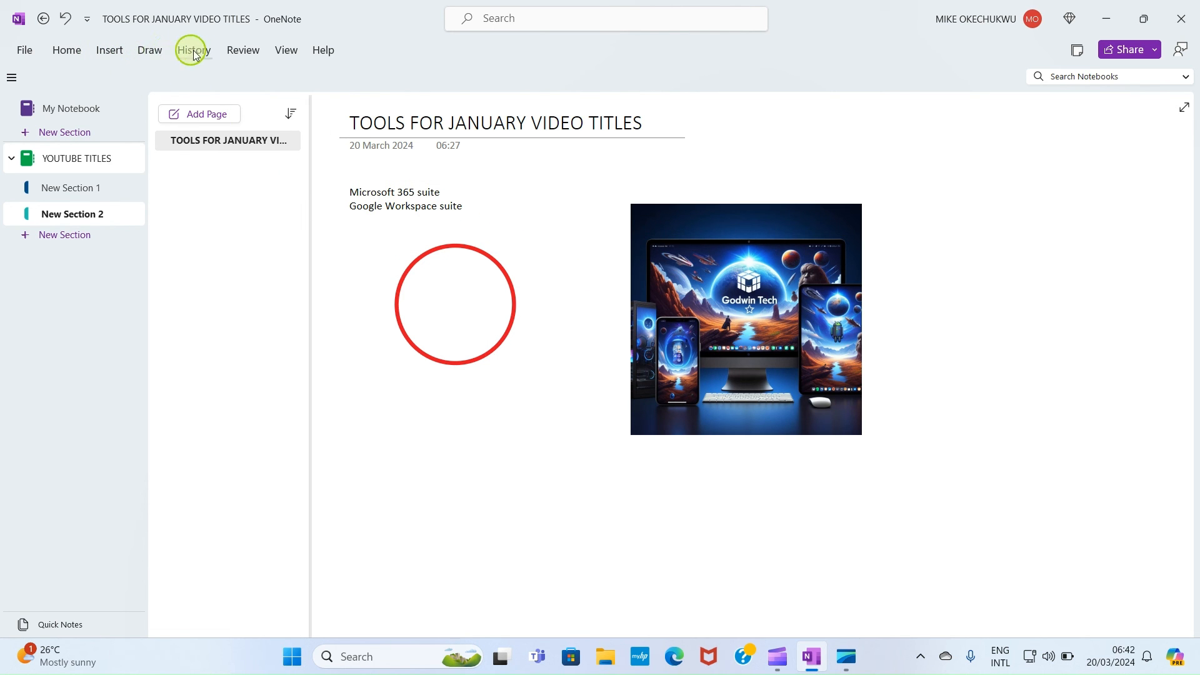
left_click(248, 50)
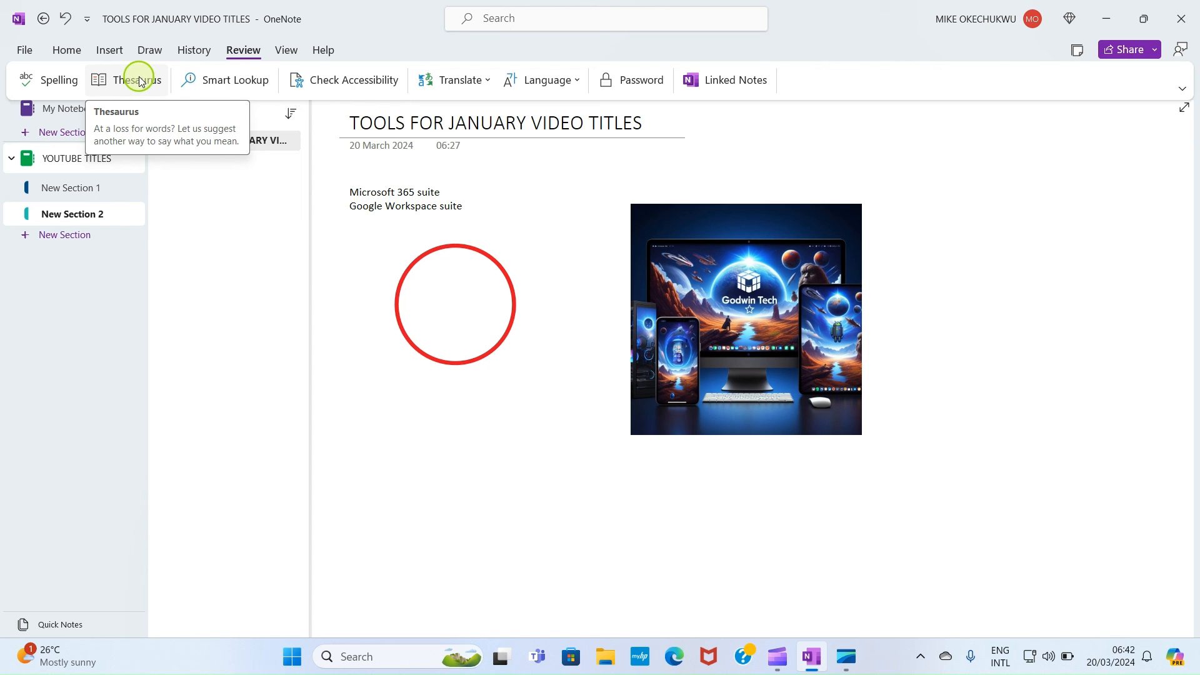
left_click(413, 192)
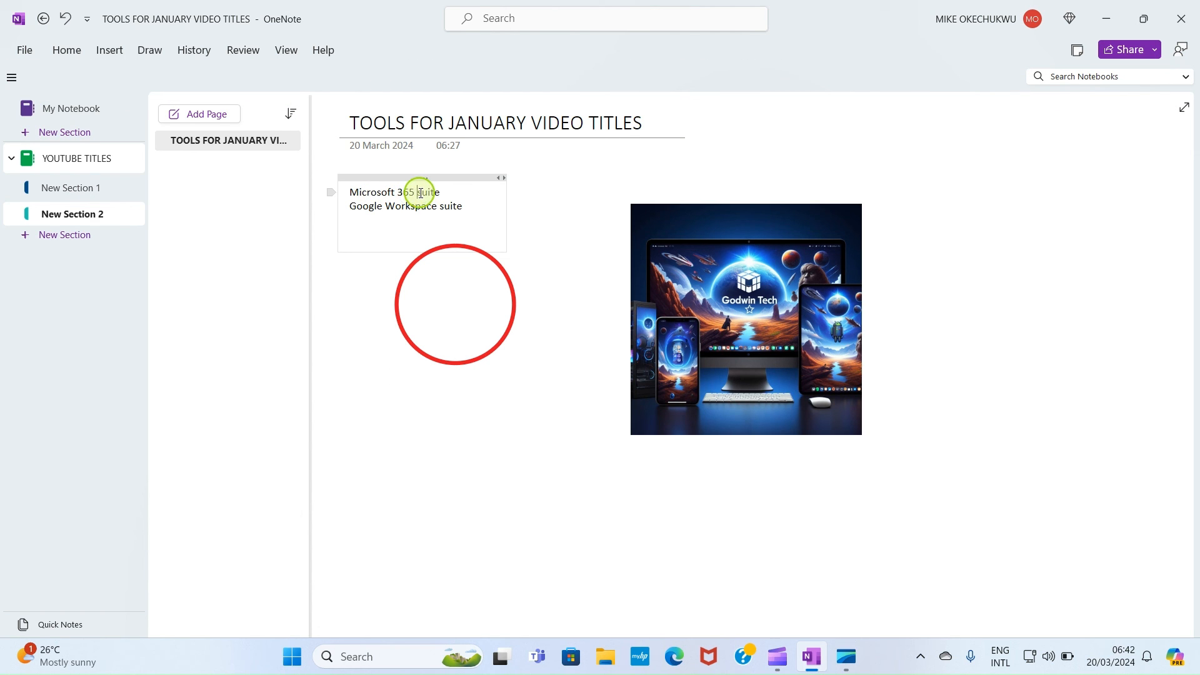
double_click(422, 193)
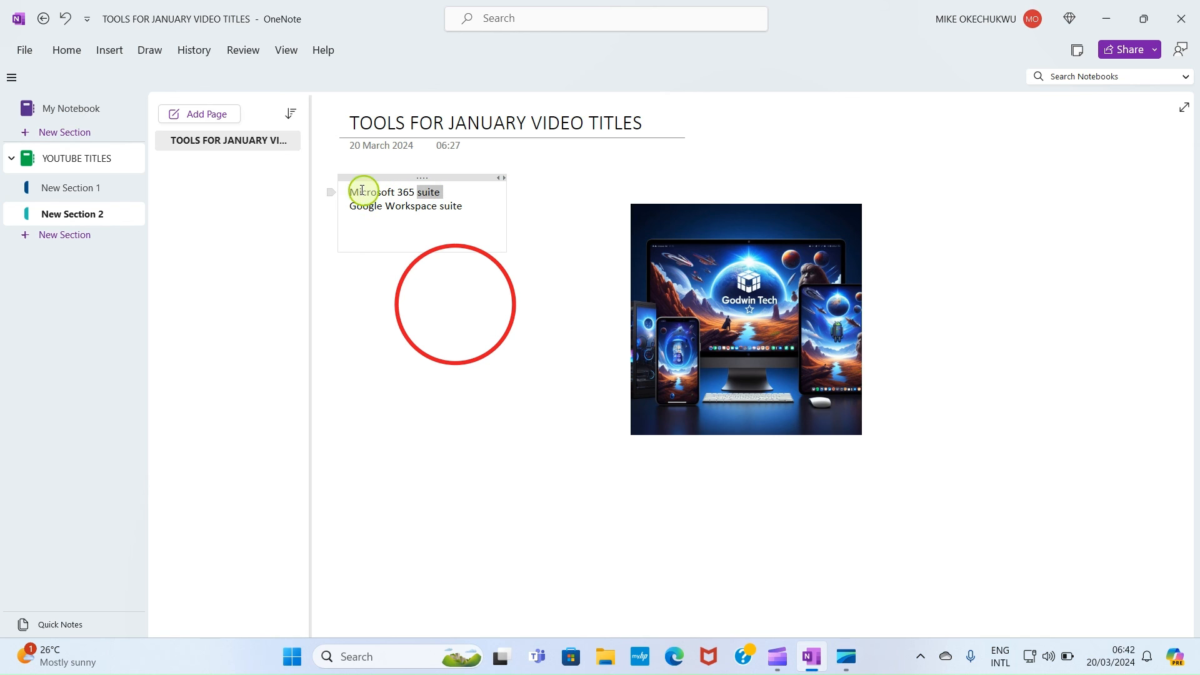
left_click(242, 51)
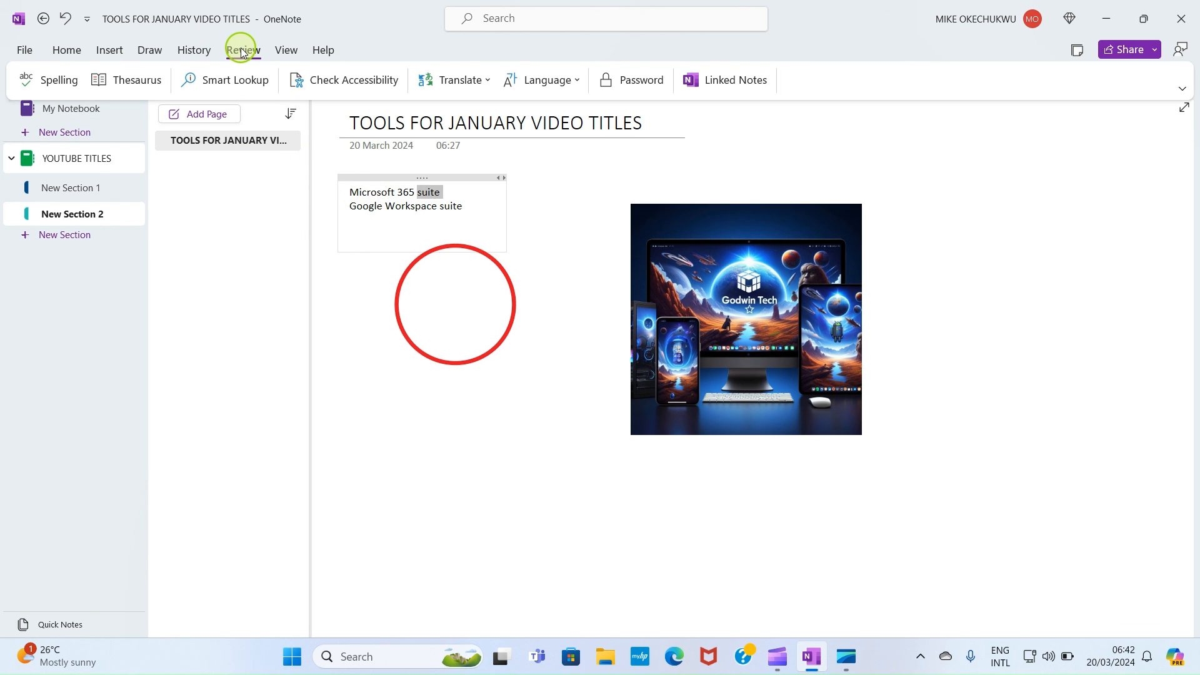
left_click(130, 81)
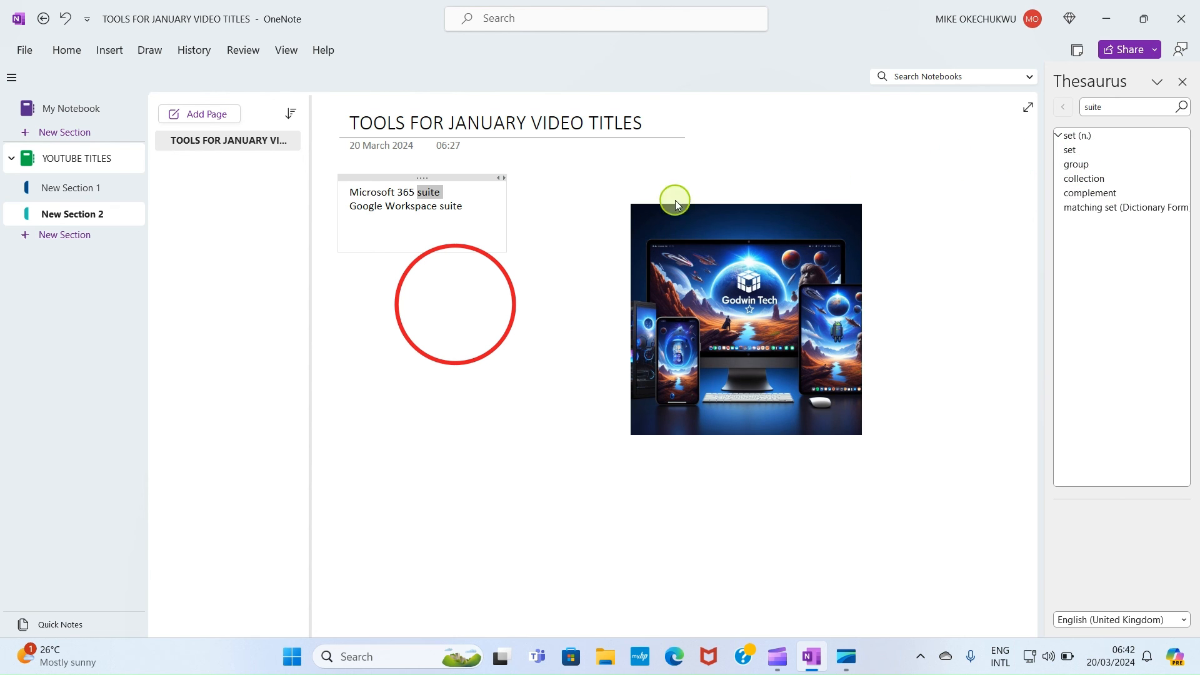
Run Smart Lookup on the word "suite" in the note's second line, then close the search results.
left_click(461, 206)
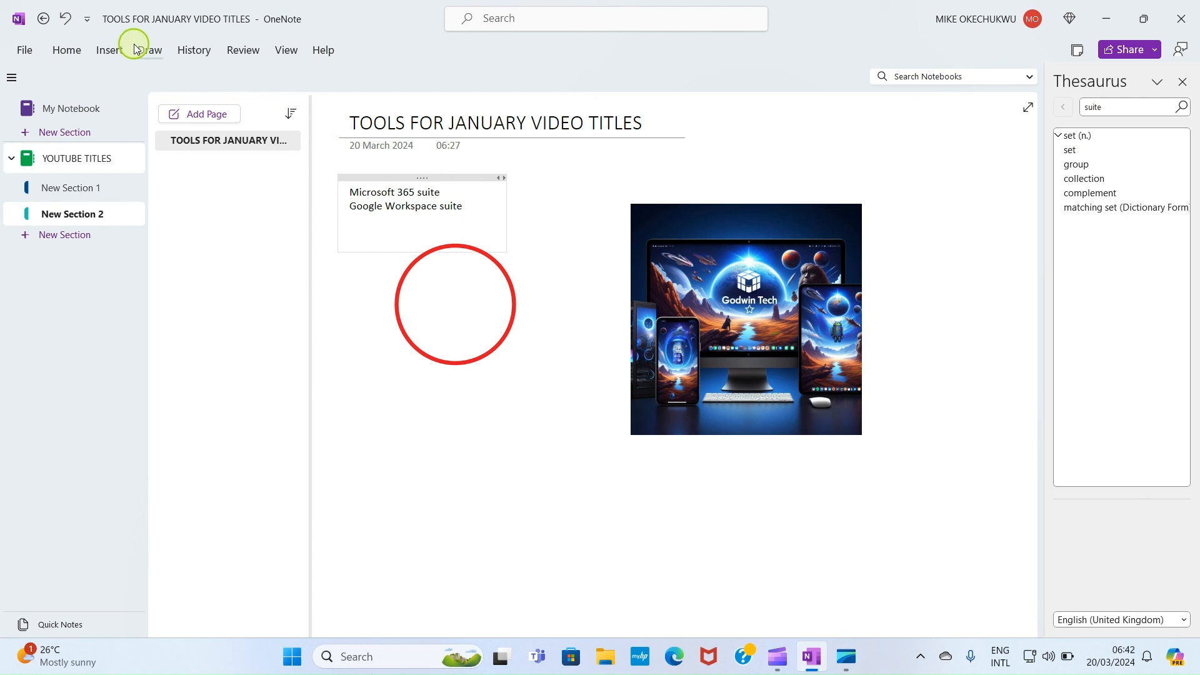
left_click(248, 54)
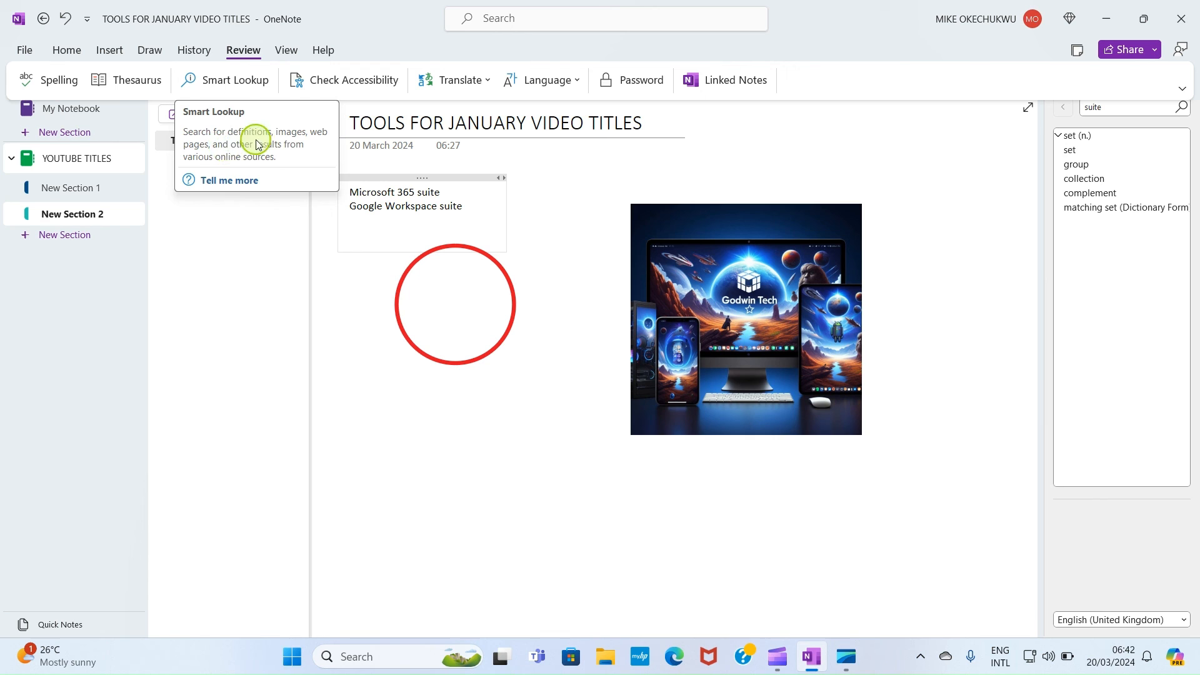
left_click(224, 85)
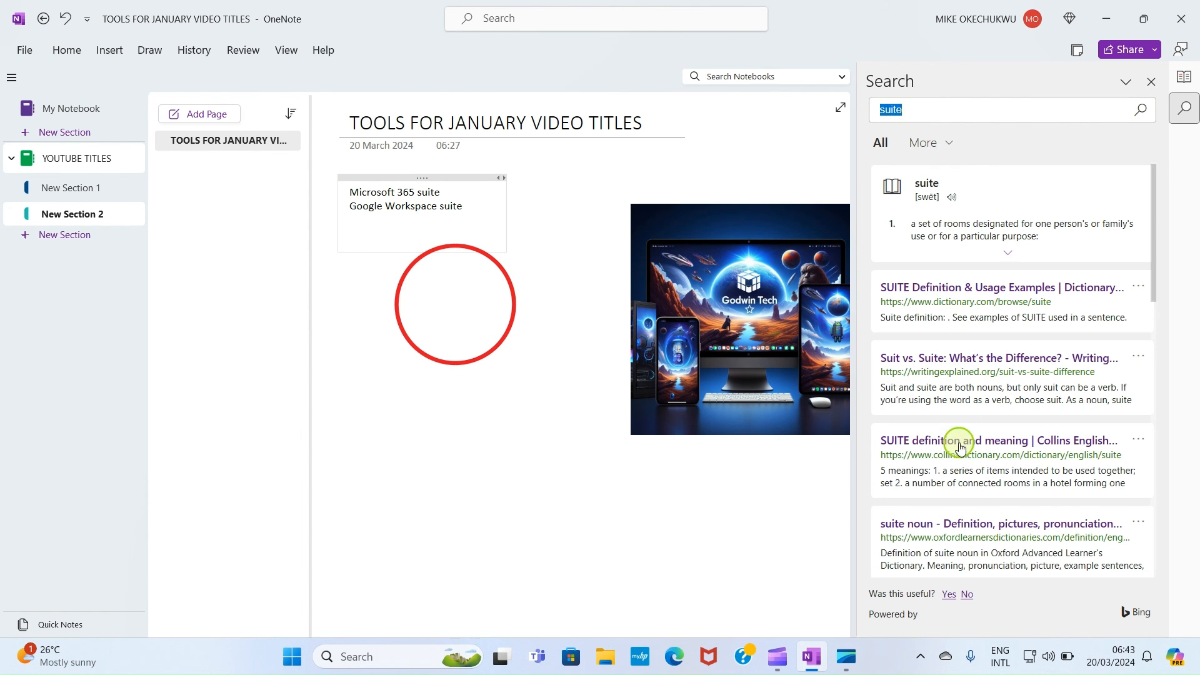
left_click(1151, 82)
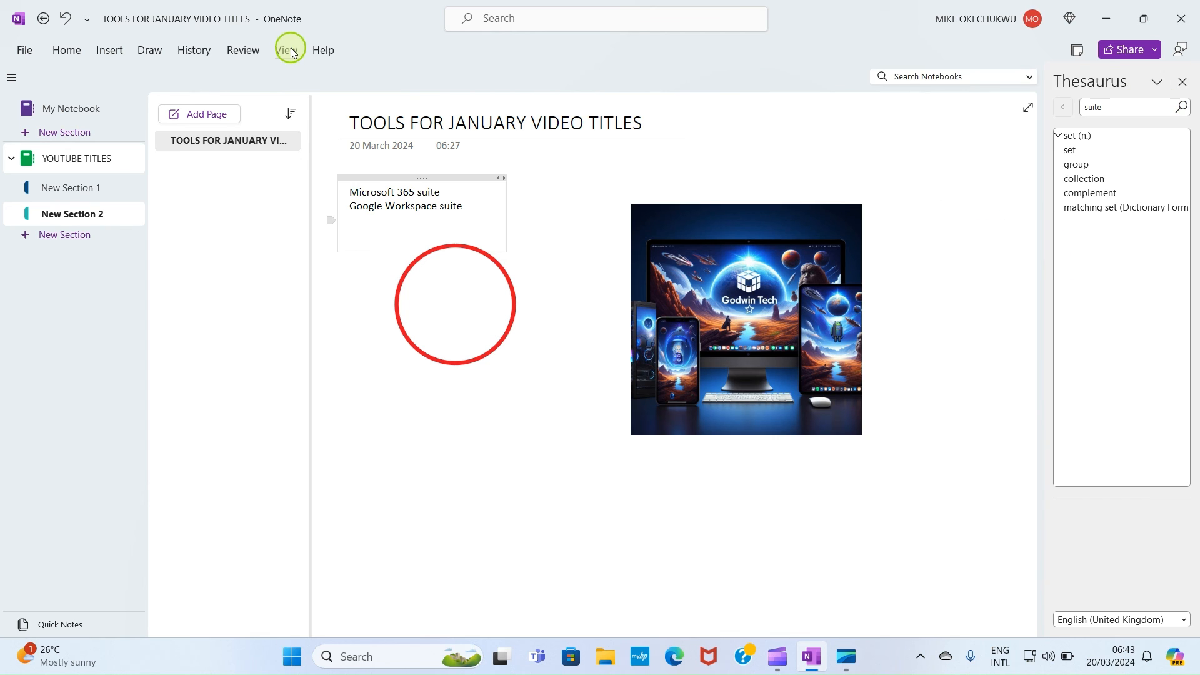
Show the tools page in Full Page View, close the Thesaurus, and return to the normal view.
left_click(287, 50)
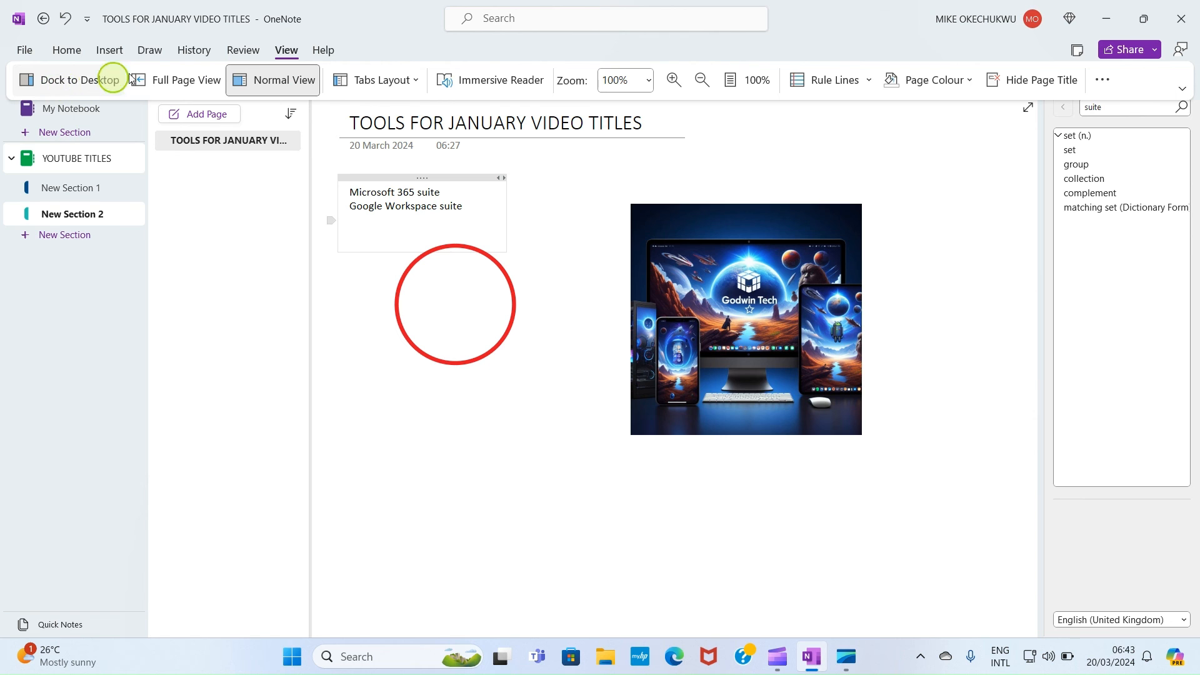
left_click(185, 84)
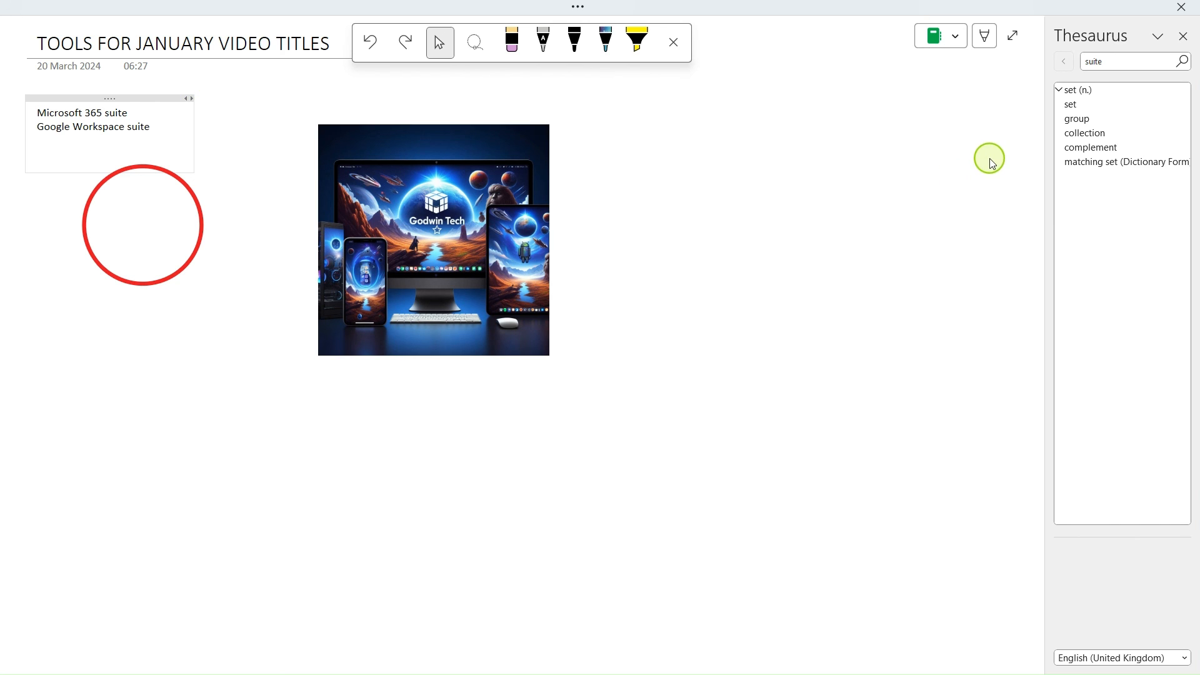
left_click(1184, 37)
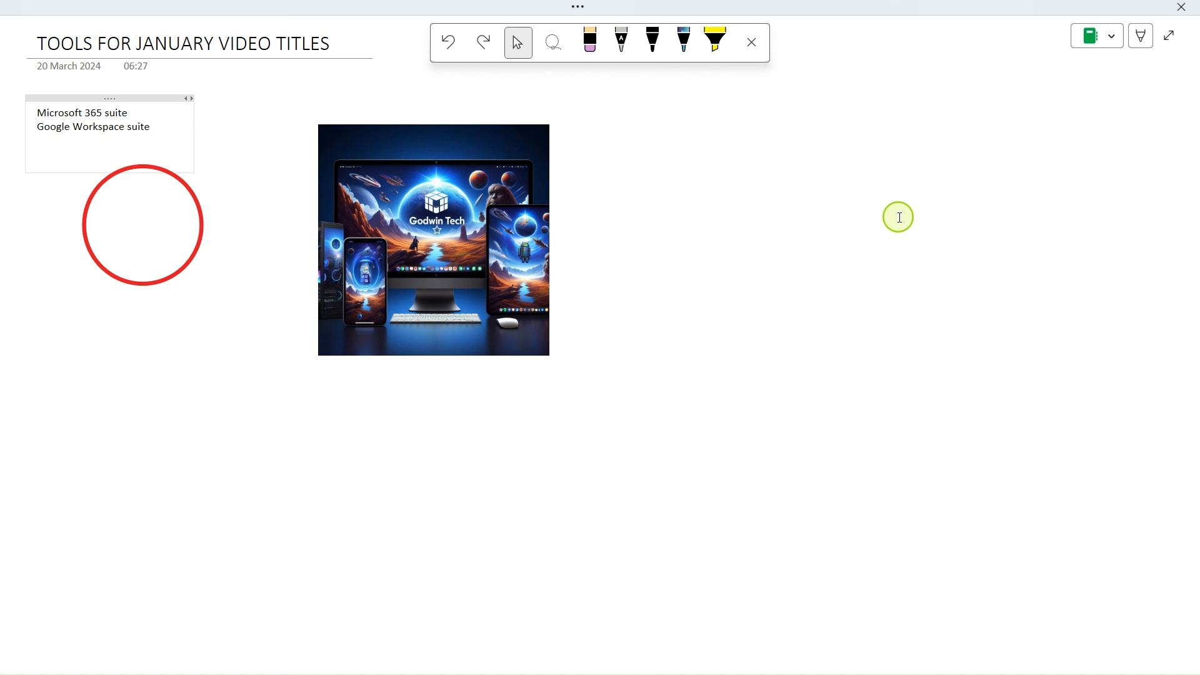
left_click(1170, 37)
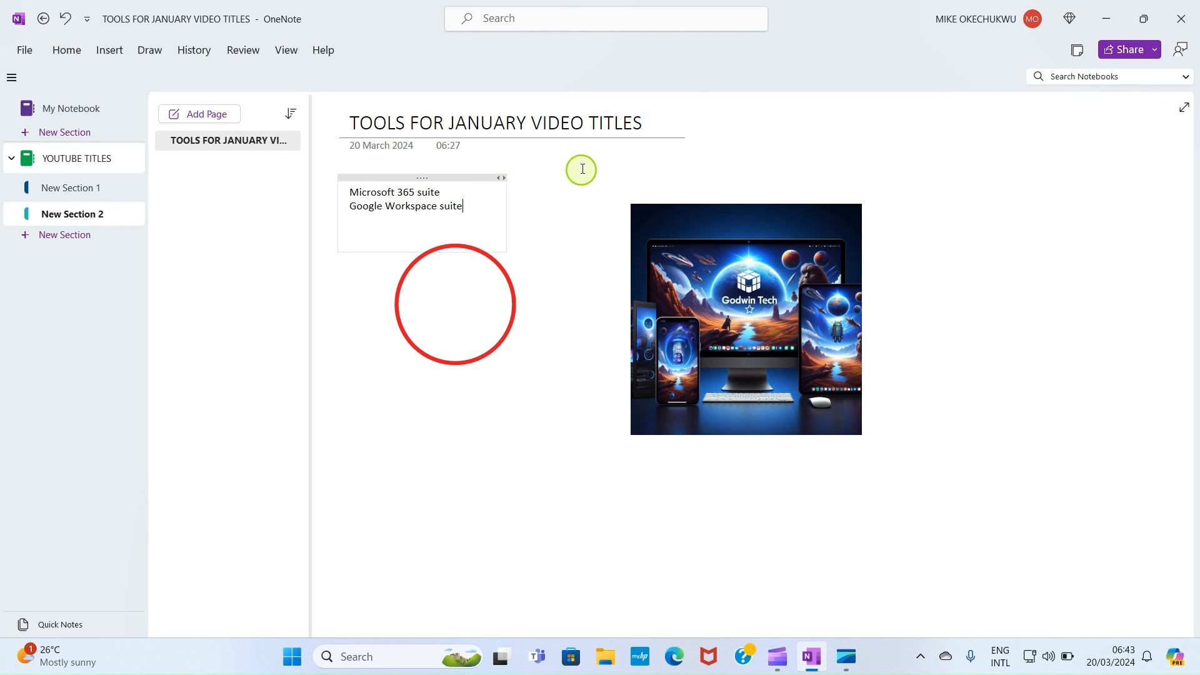
Open the tools page in Immersive Reader, dismiss the introductory tips, and return to the page.
left_click(284, 55)
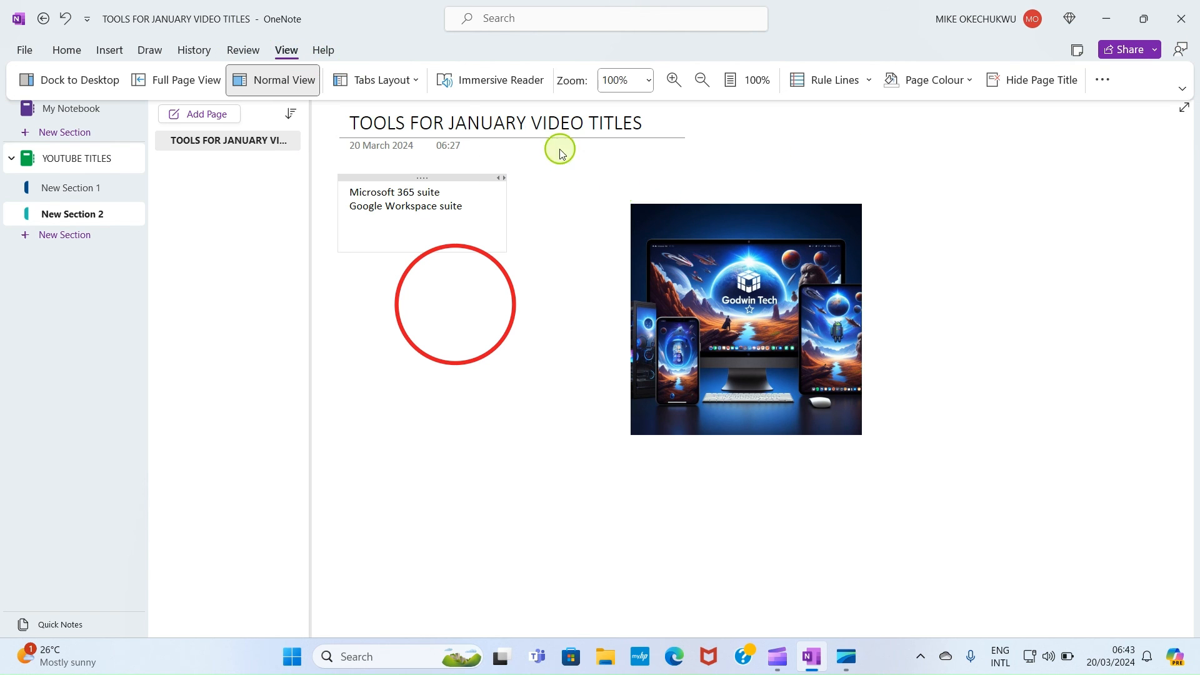
left_click(514, 81)
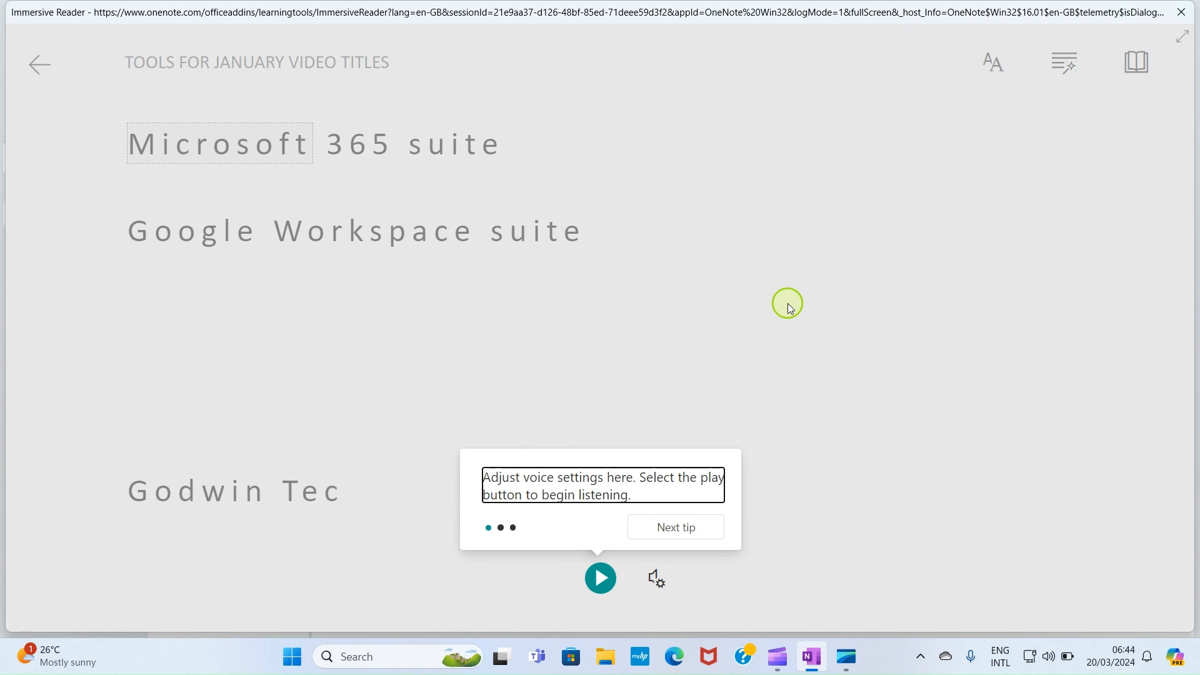
left_click(1175, 55)
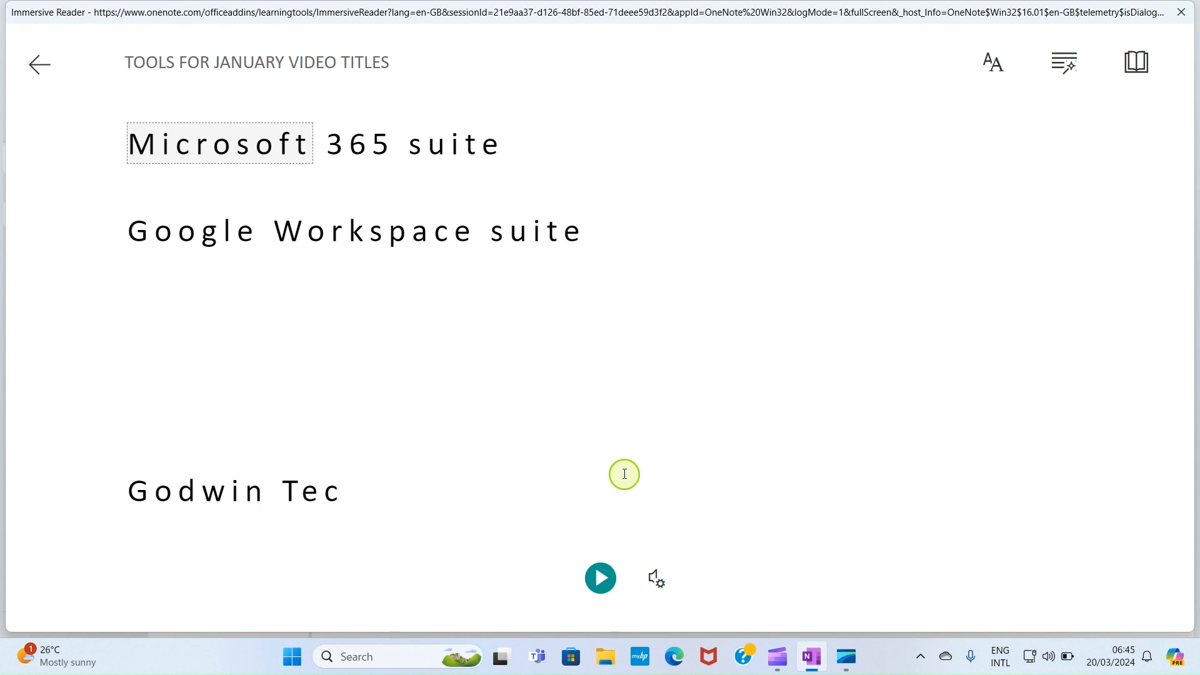
left_click(40, 64)
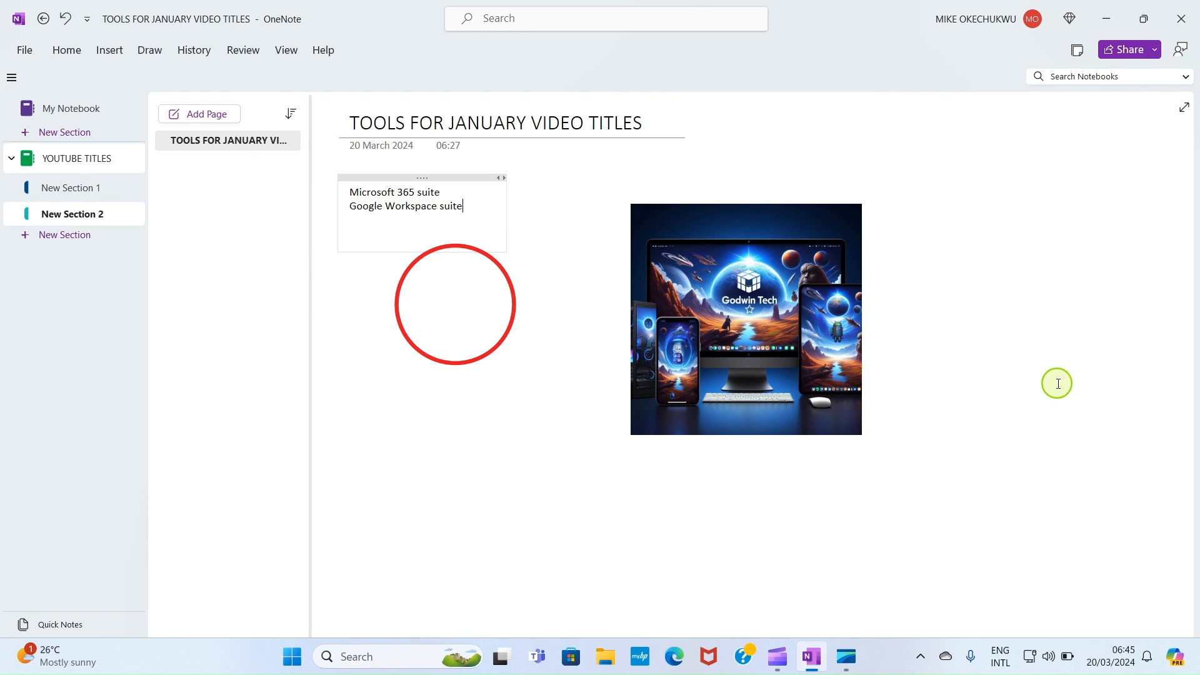